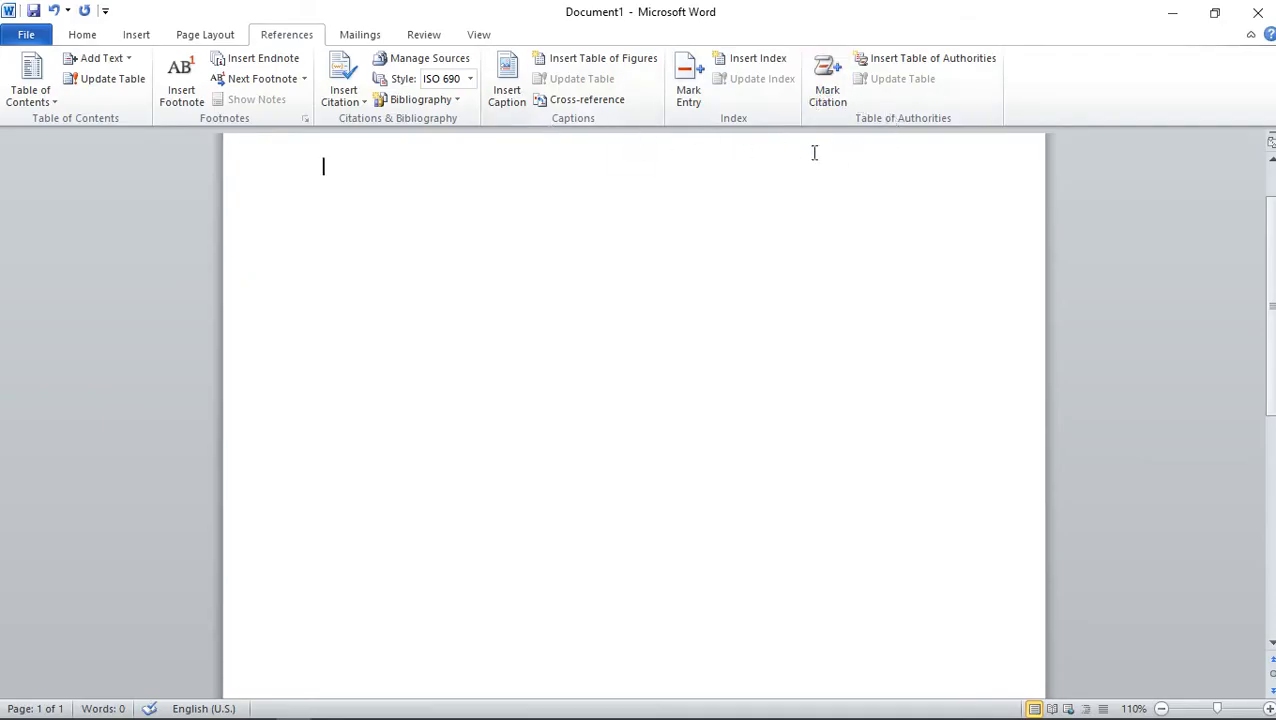
Generate sample paragraphs with =rand() and duplicate all of them until the text runs onto a second page.
scroll(644, 392, "up", 1)
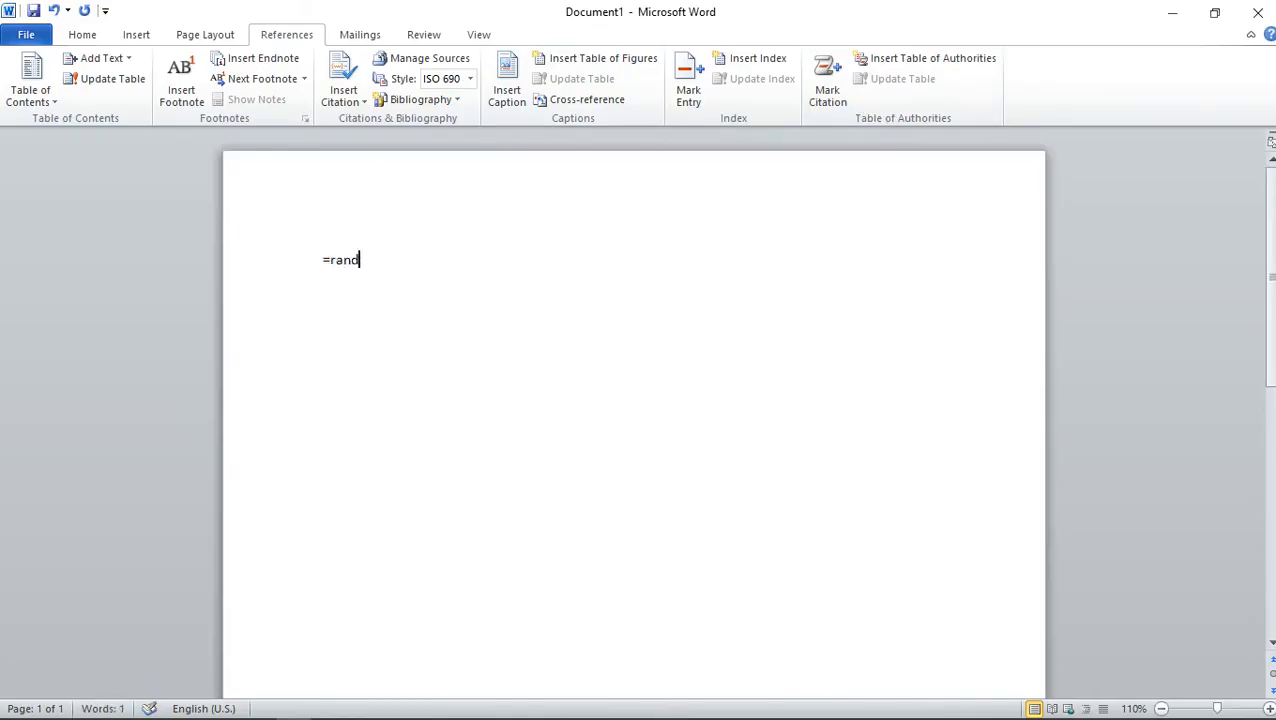
key("Return")
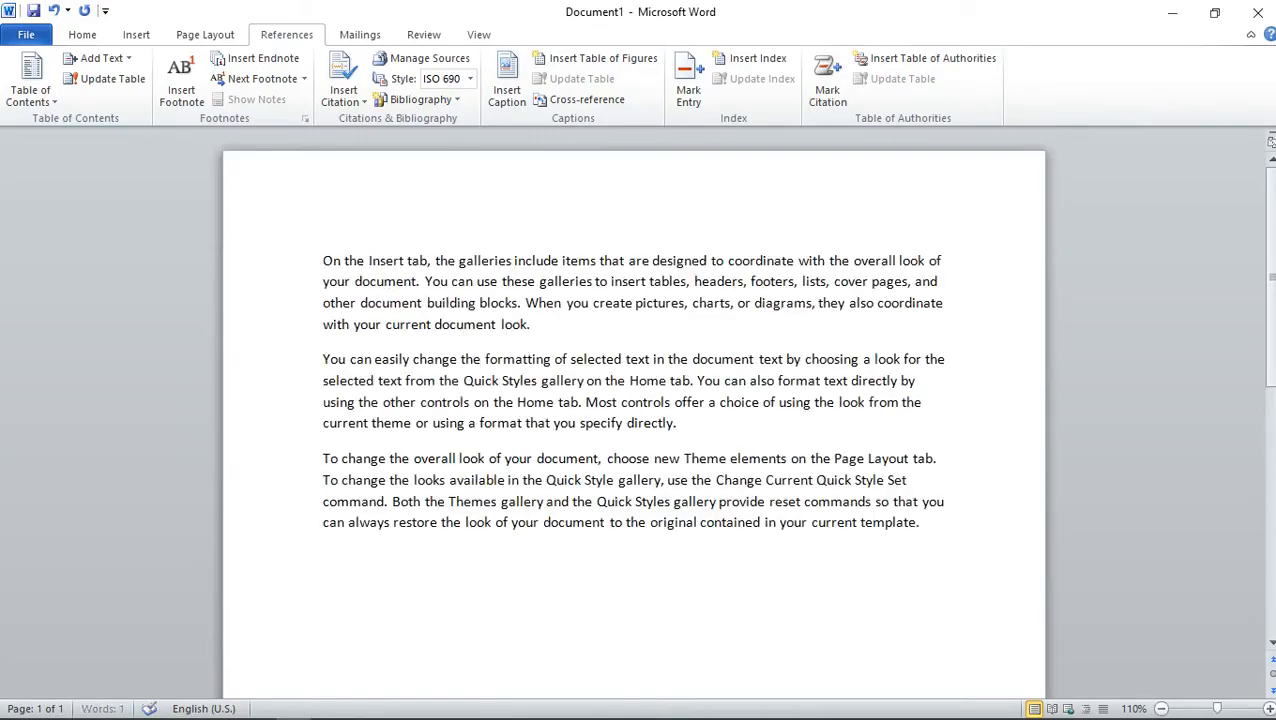
left_click_drag(930, 530, 299, 262)
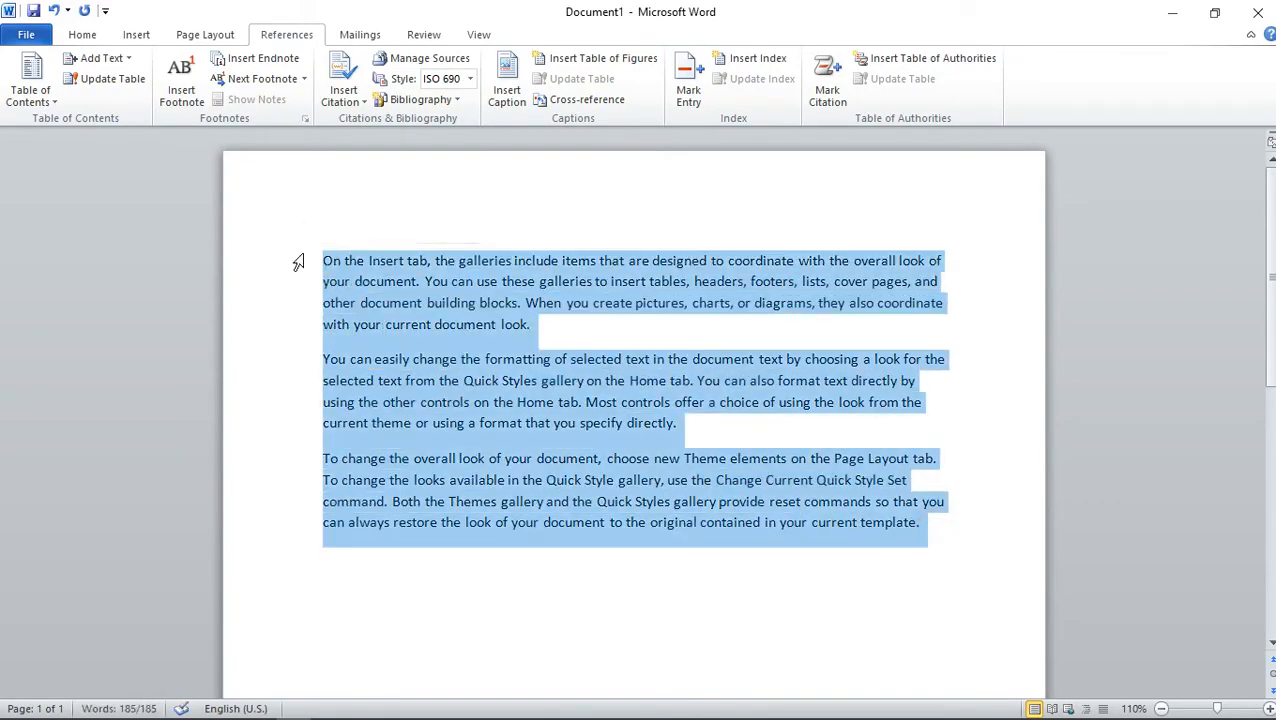
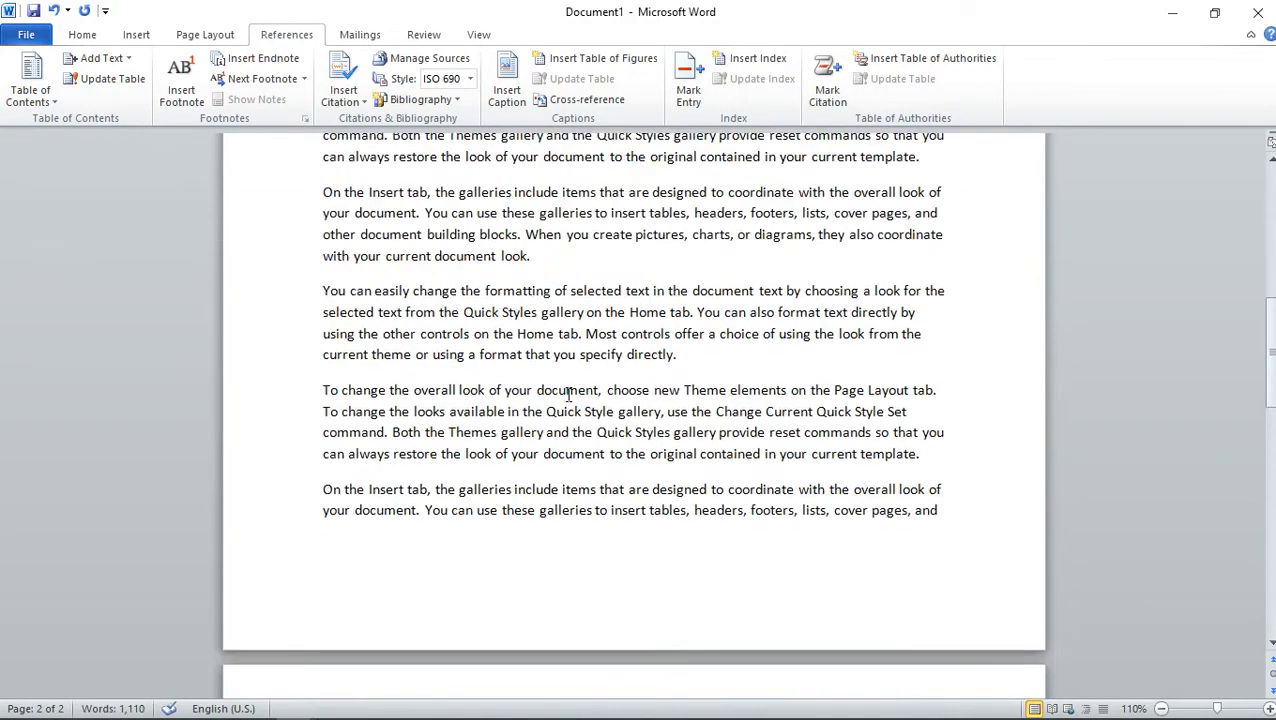
Insert the picture cccc after the second paragraph on page one.
scroll(567, 403, "down", 15)
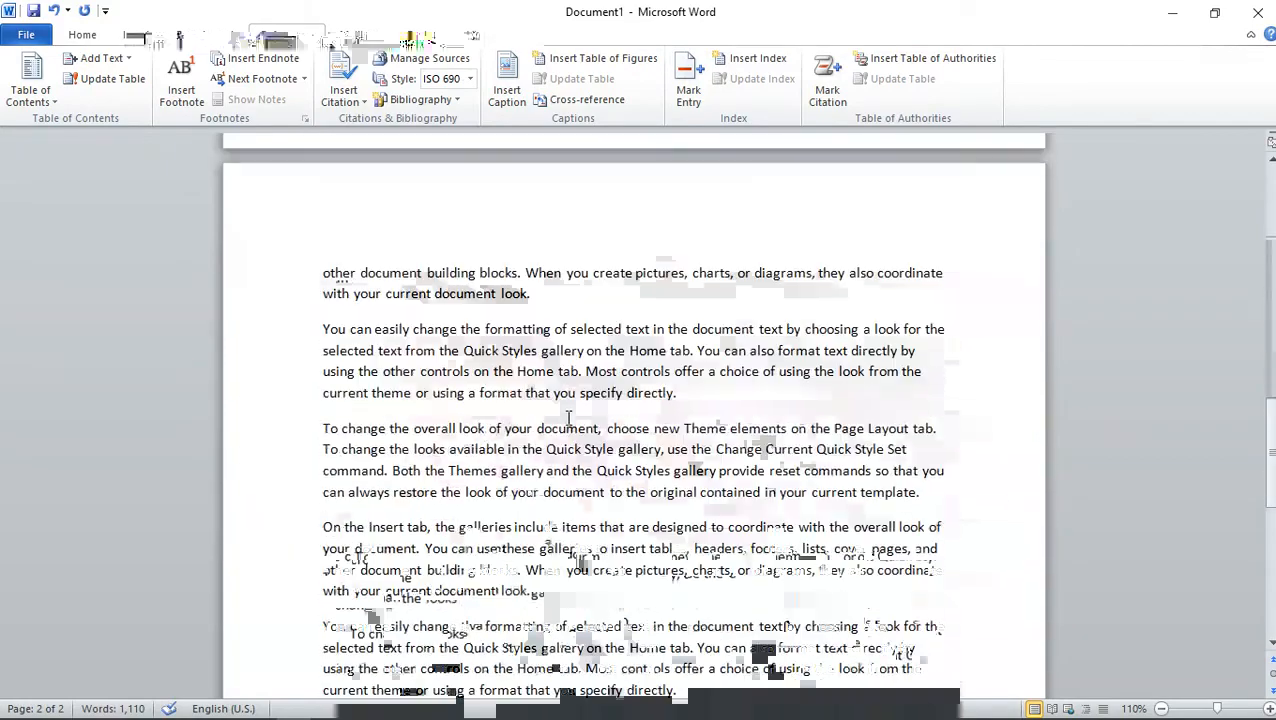
scroll(601, 445, "up", 16)
scroll(601, 445, "up", 10)
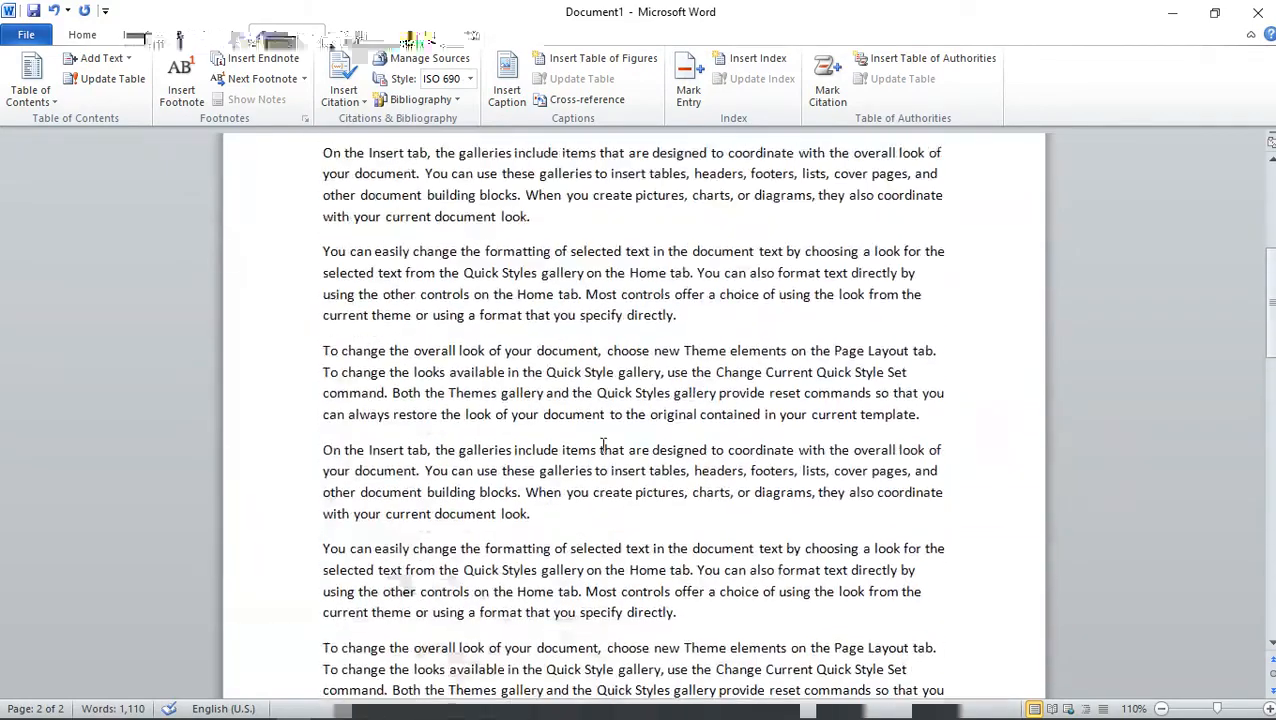
scroll(601, 445, "down", 1)
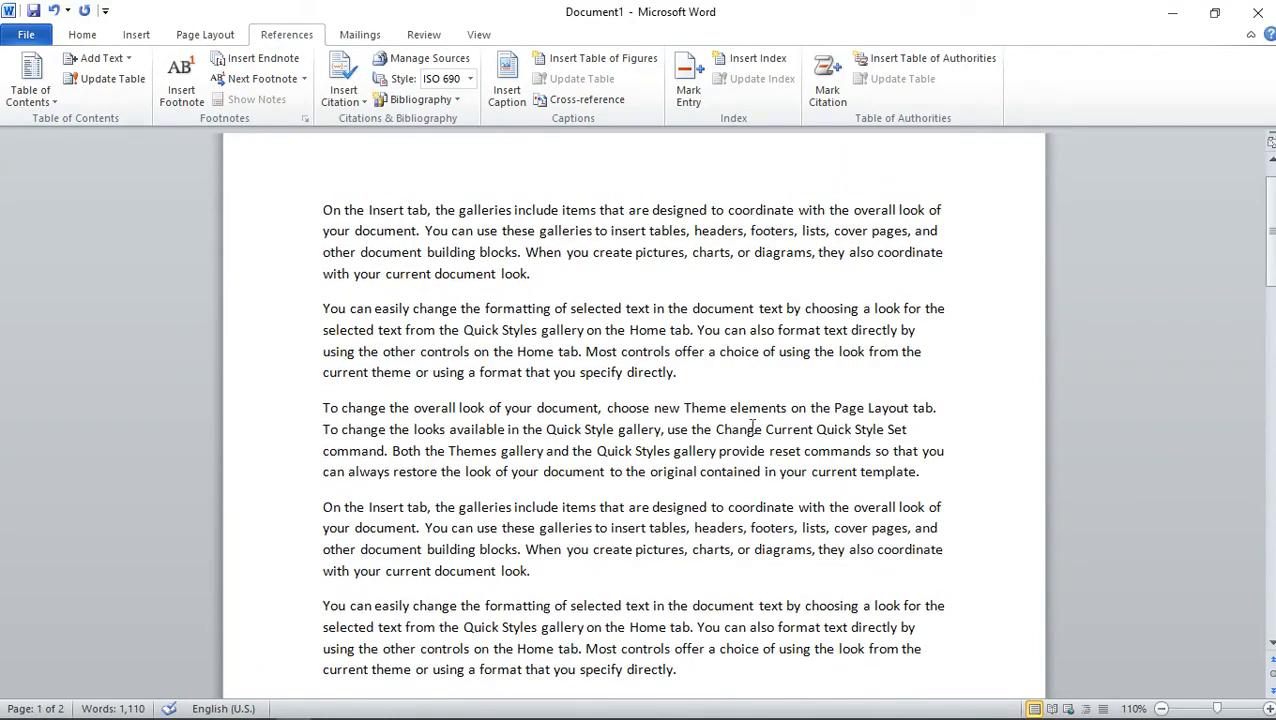
left_click(136, 34)
left_click(196, 84)
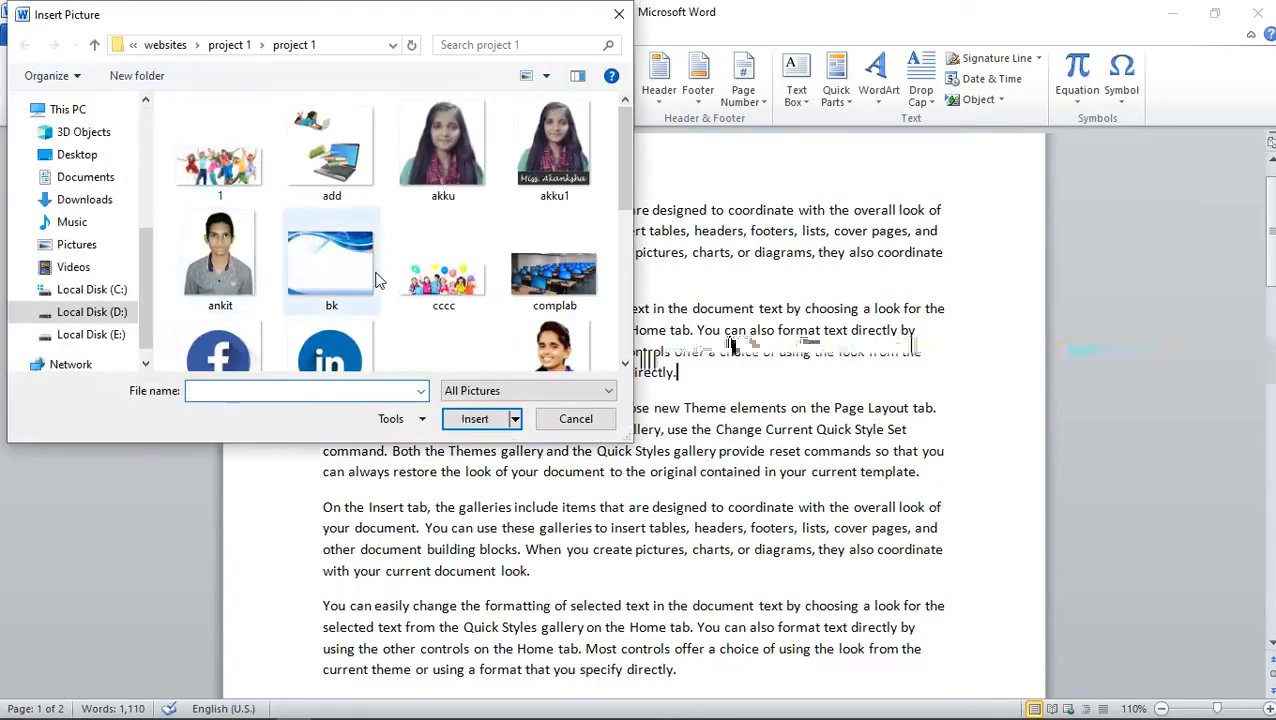
left_click(443, 272)
left_click(470, 421)
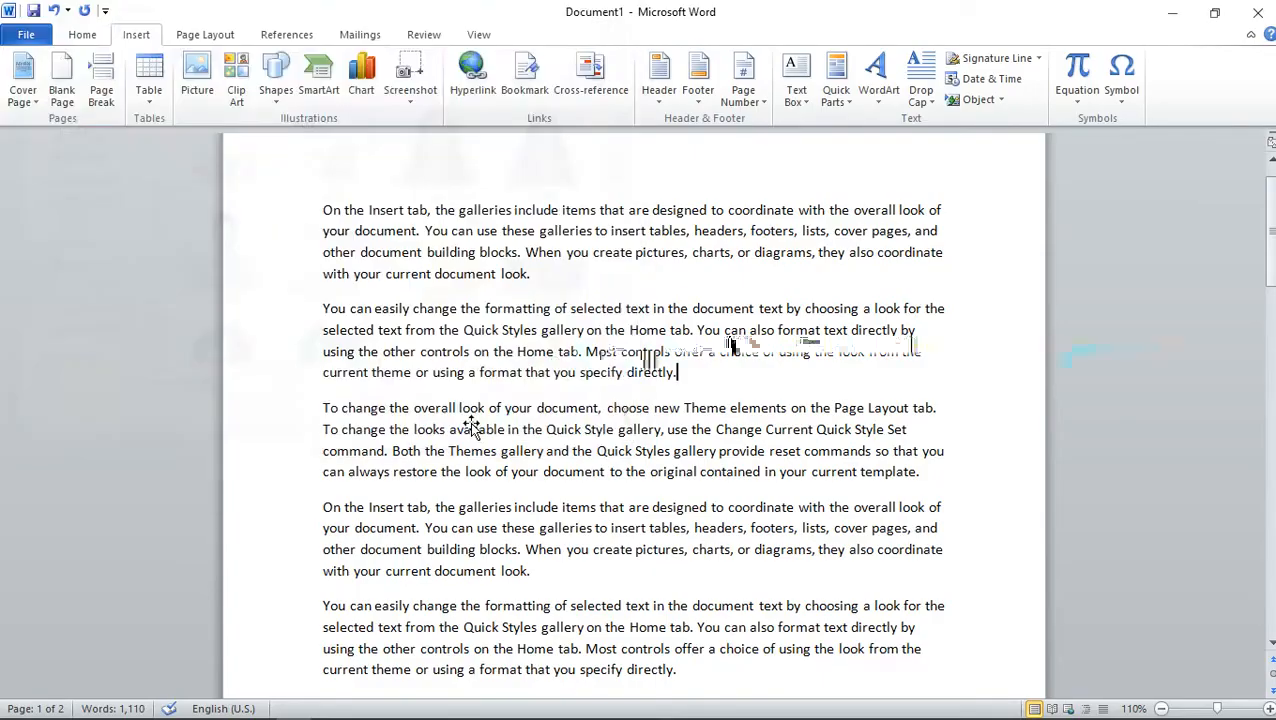
left_click_drag(818, 374, 927, 356)
Insert the picture 1 after an "On the Insert tab" paragraph on page two.
scroll(482, 412, "down", 15)
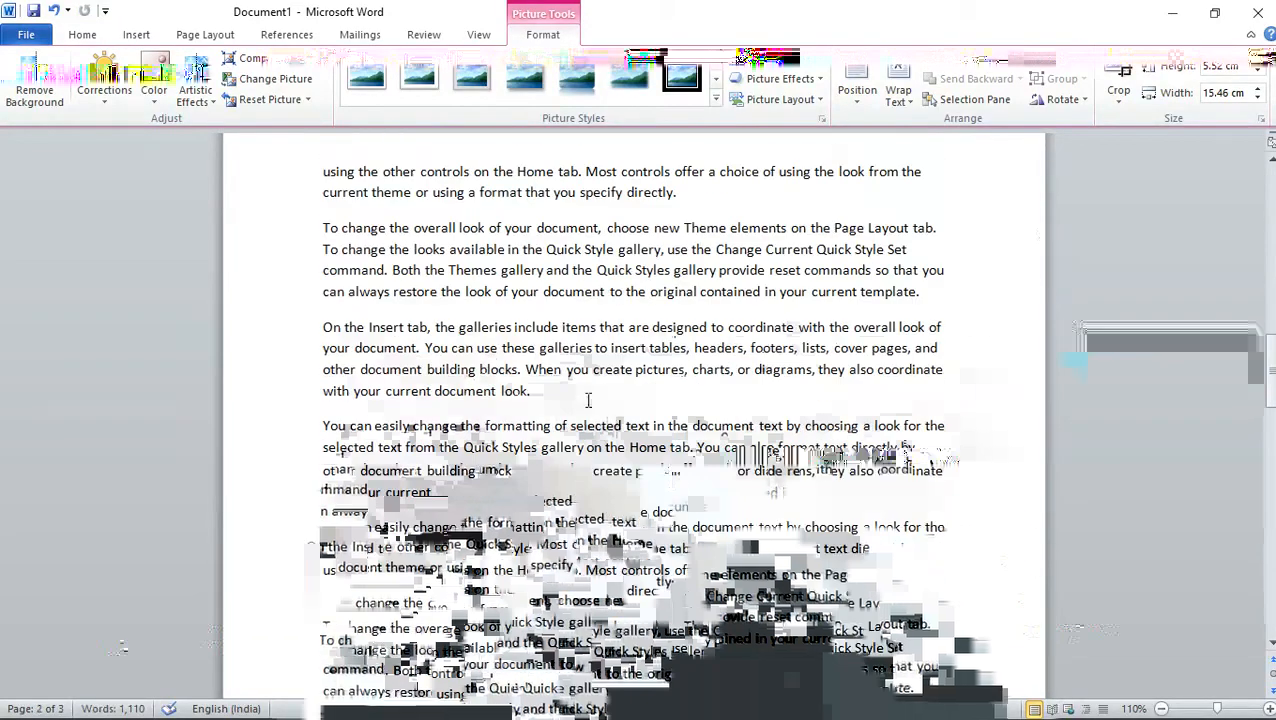
left_click(584, 396)
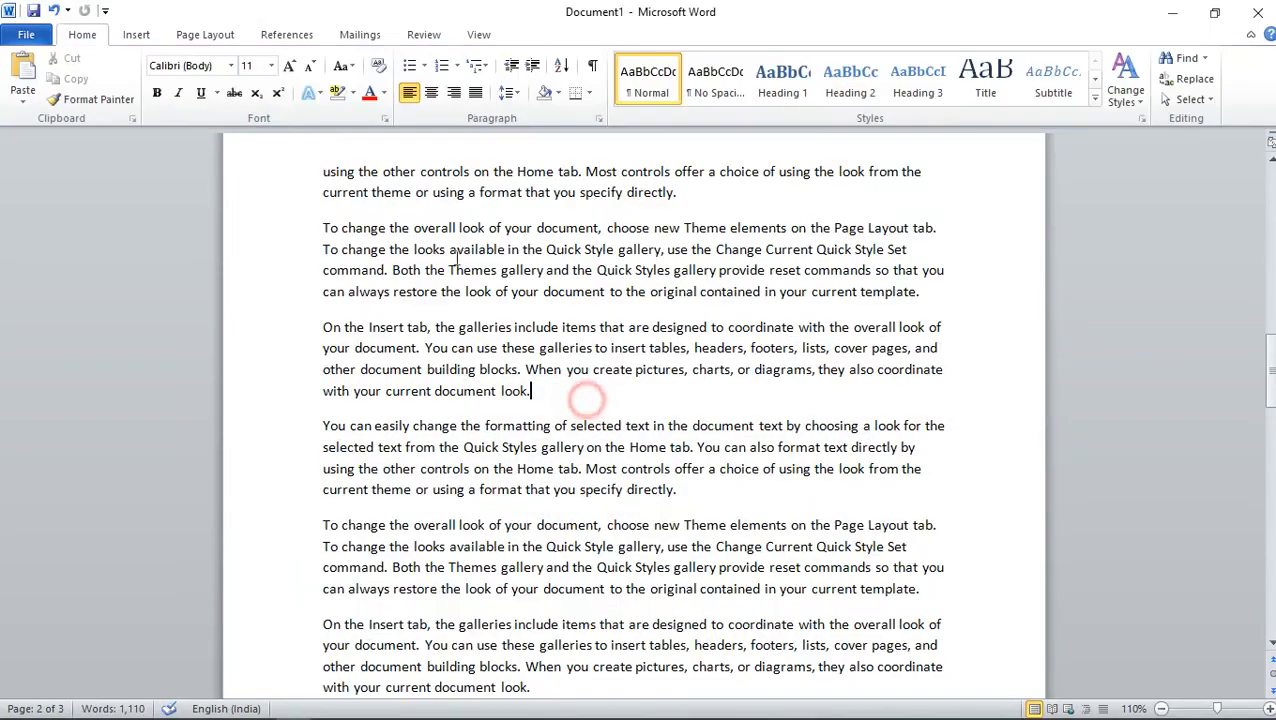
left_click(136, 35)
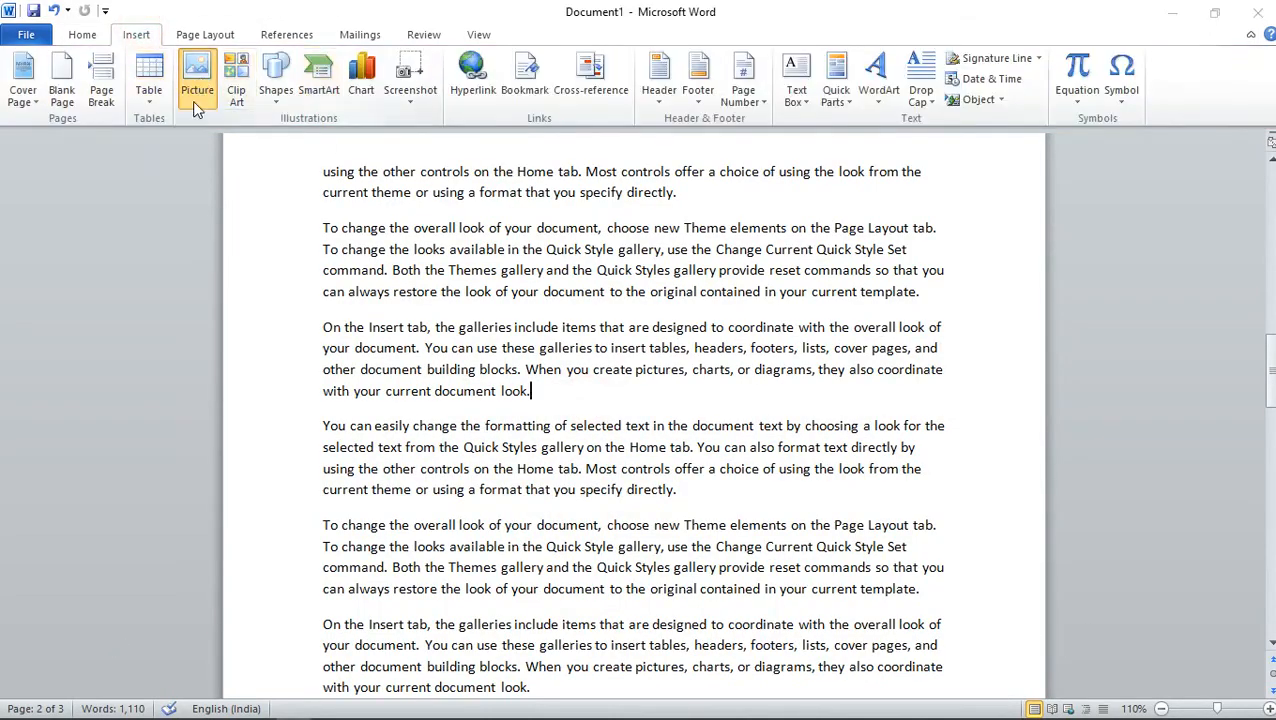
left_click(197, 100)
left_click(219, 150)
left_click(475, 418)
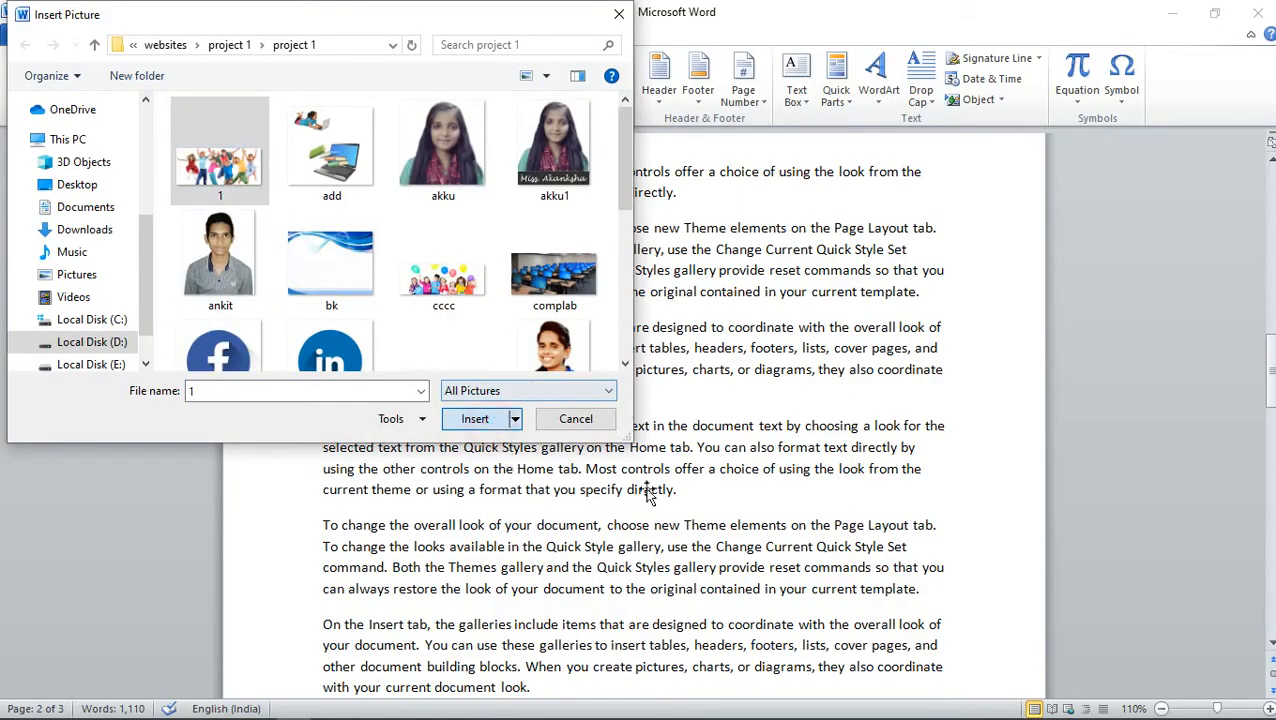
Add an empty line directly below the balloon picture on page one.
scroll(379, 450, "down", 6)
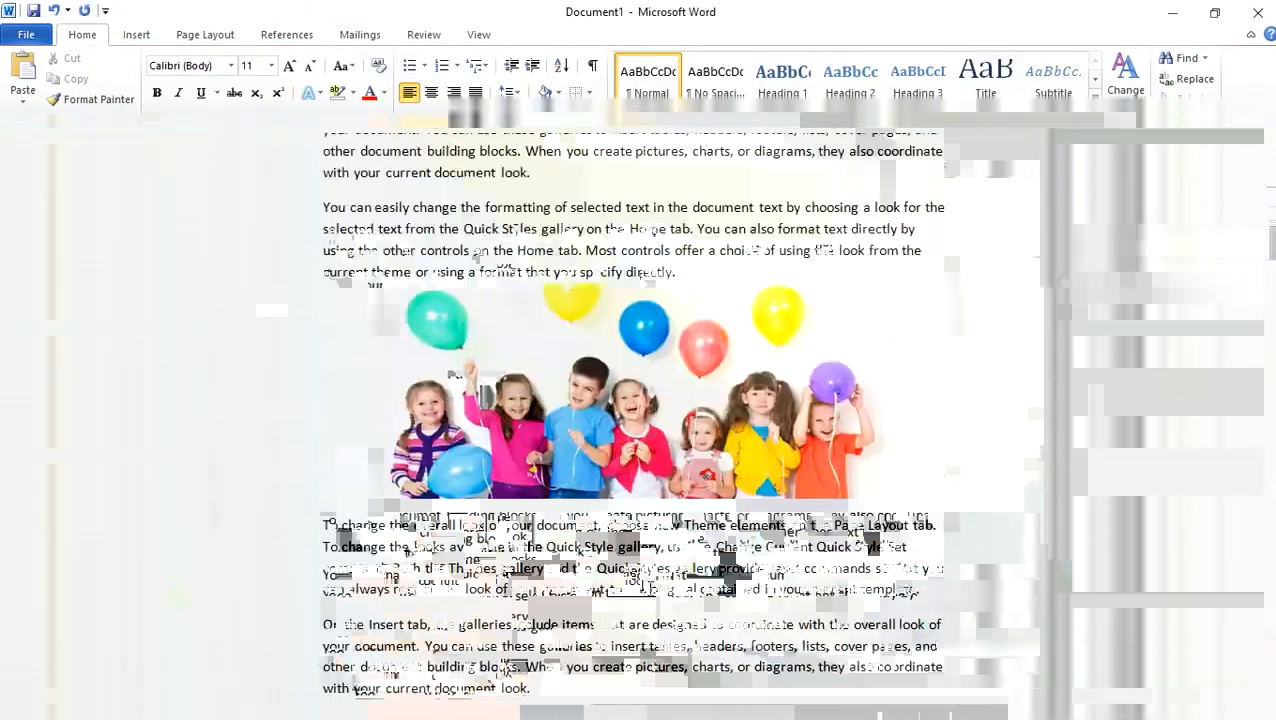
scroll(322, 453, "up", 3)
scroll(746, 444, "down", 10)
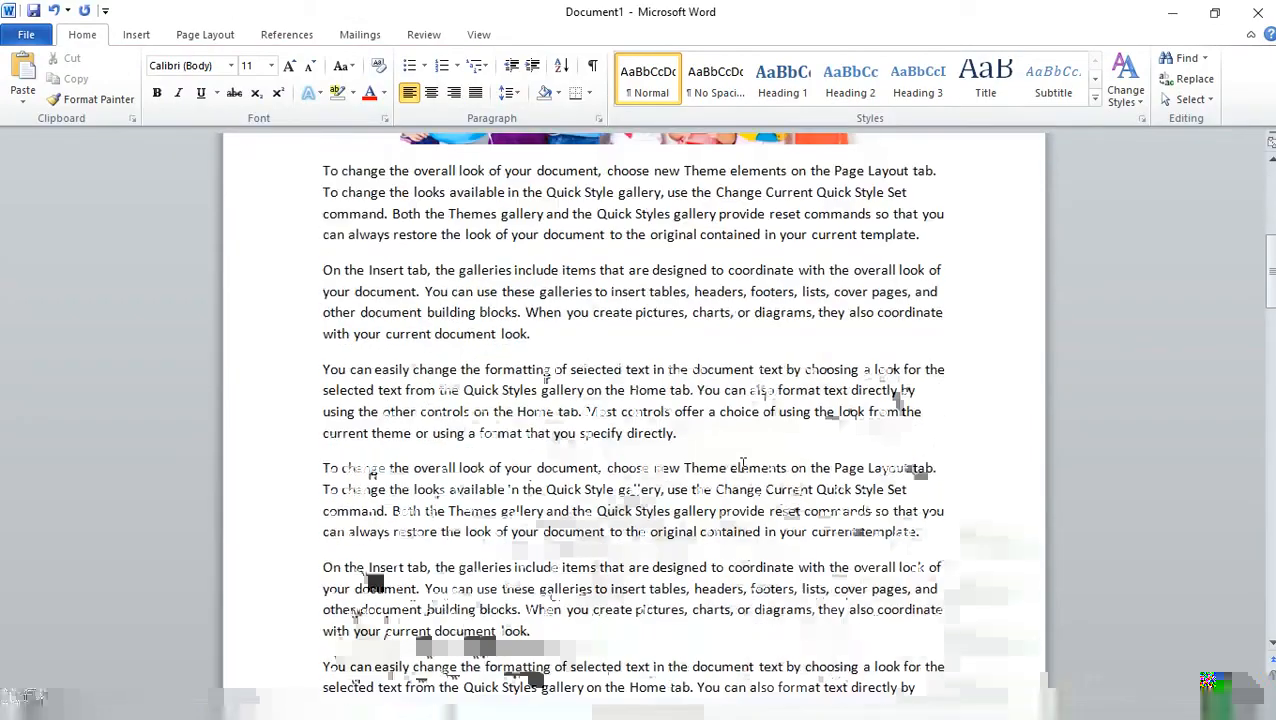
scroll(743, 463, "down", 20)
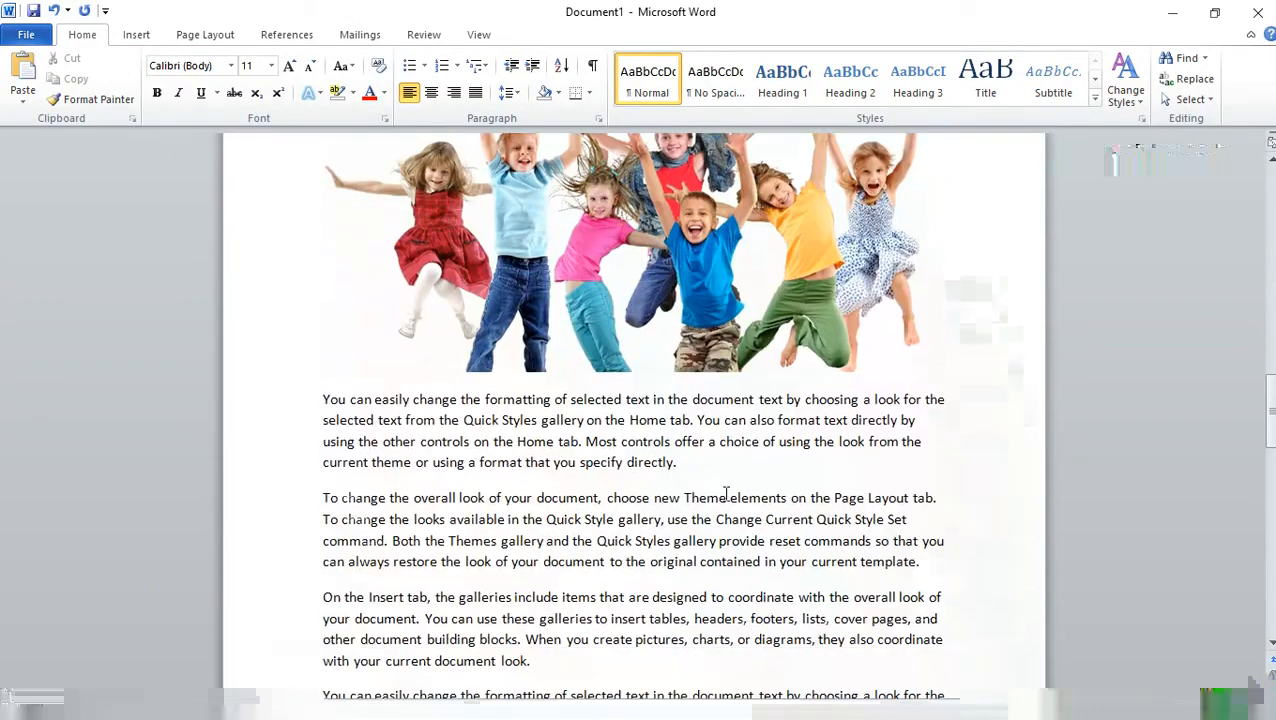
scroll(726, 492, "up", 18)
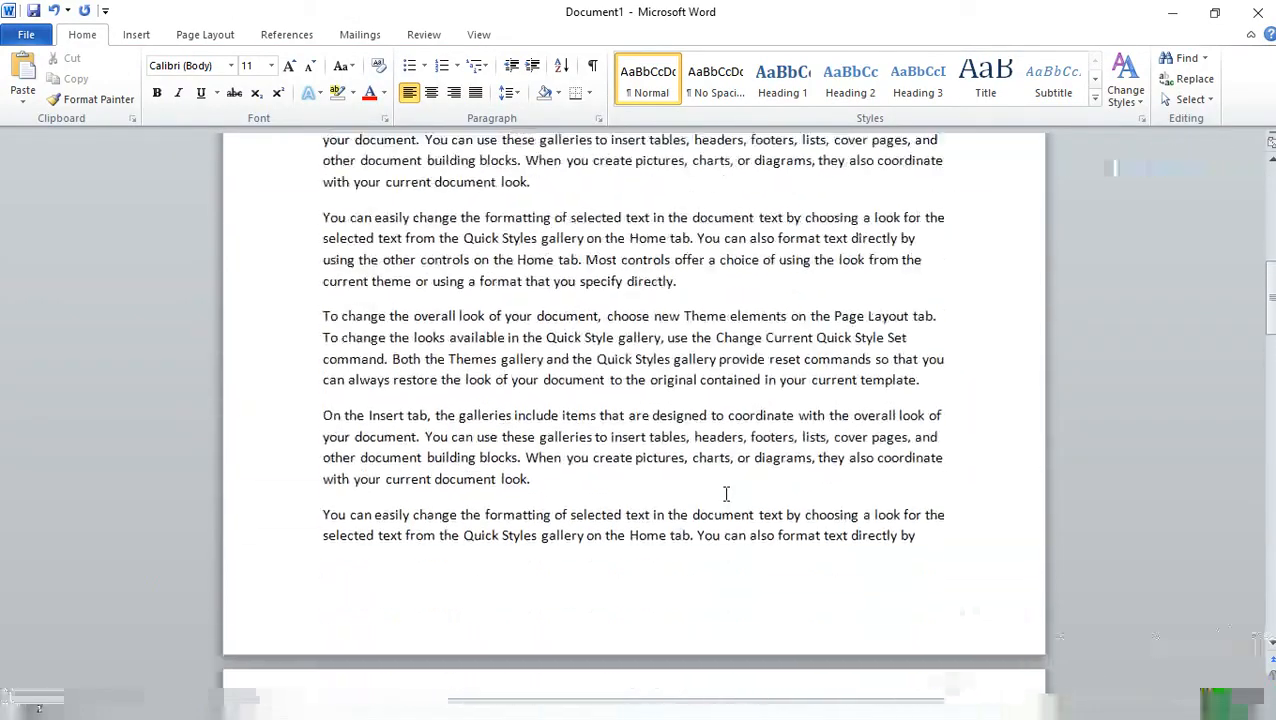
scroll(726, 492, "up", 5)
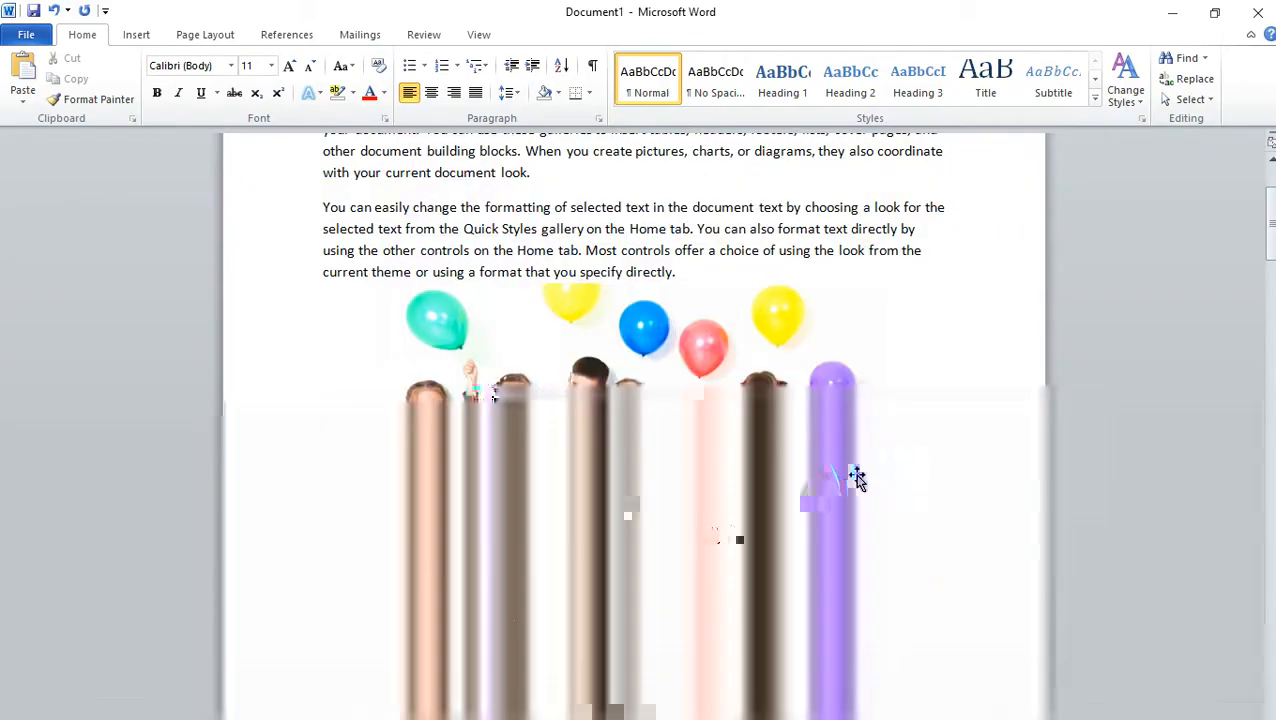
left_click(795, 473)
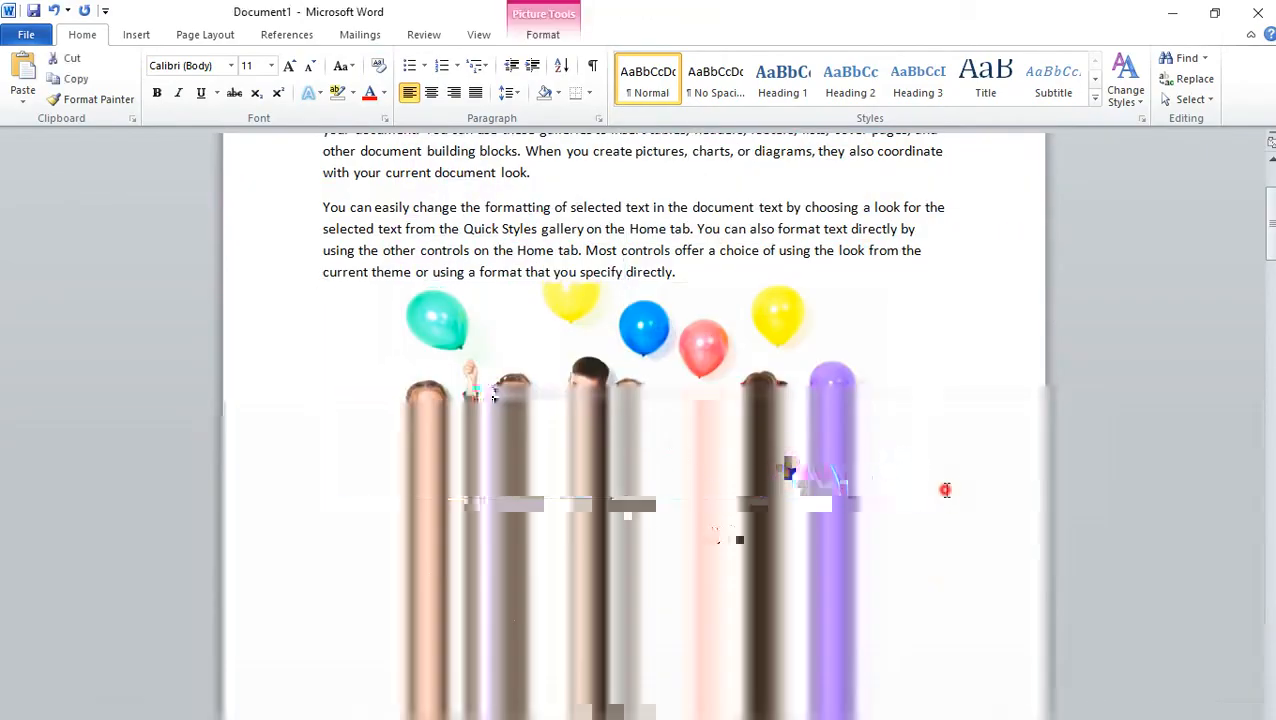
left_click(946, 491)
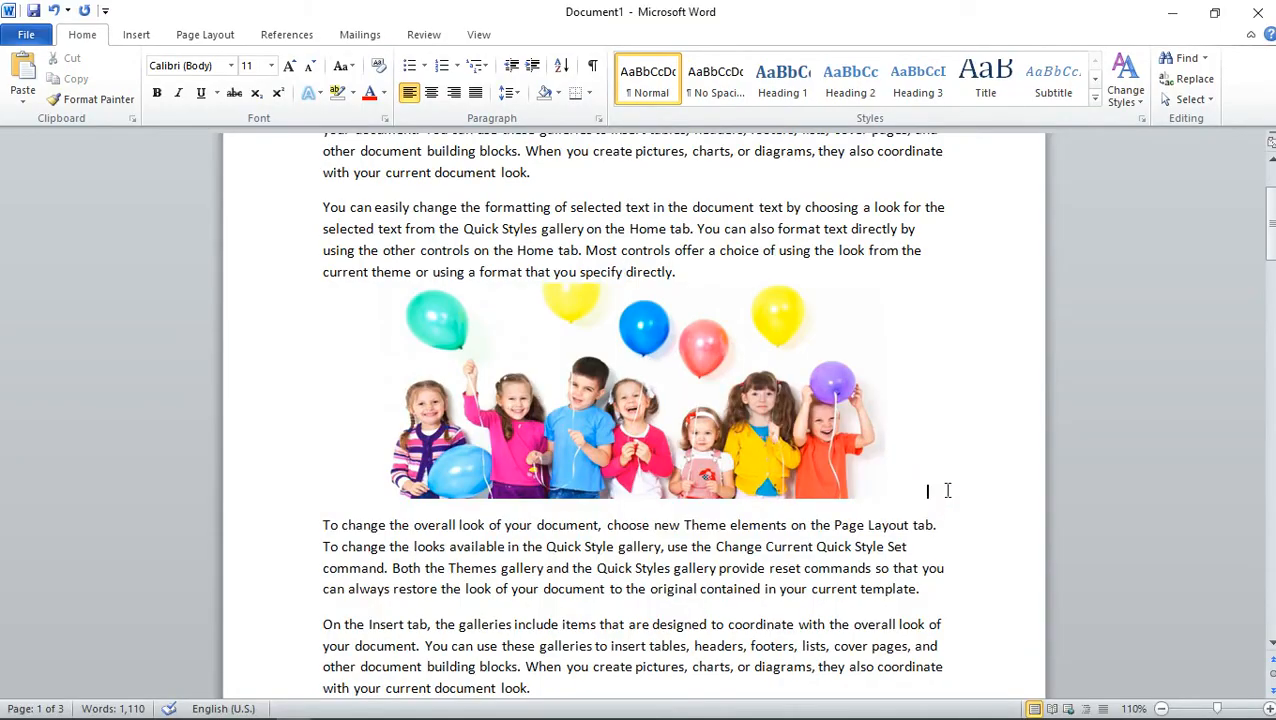
key("Return")
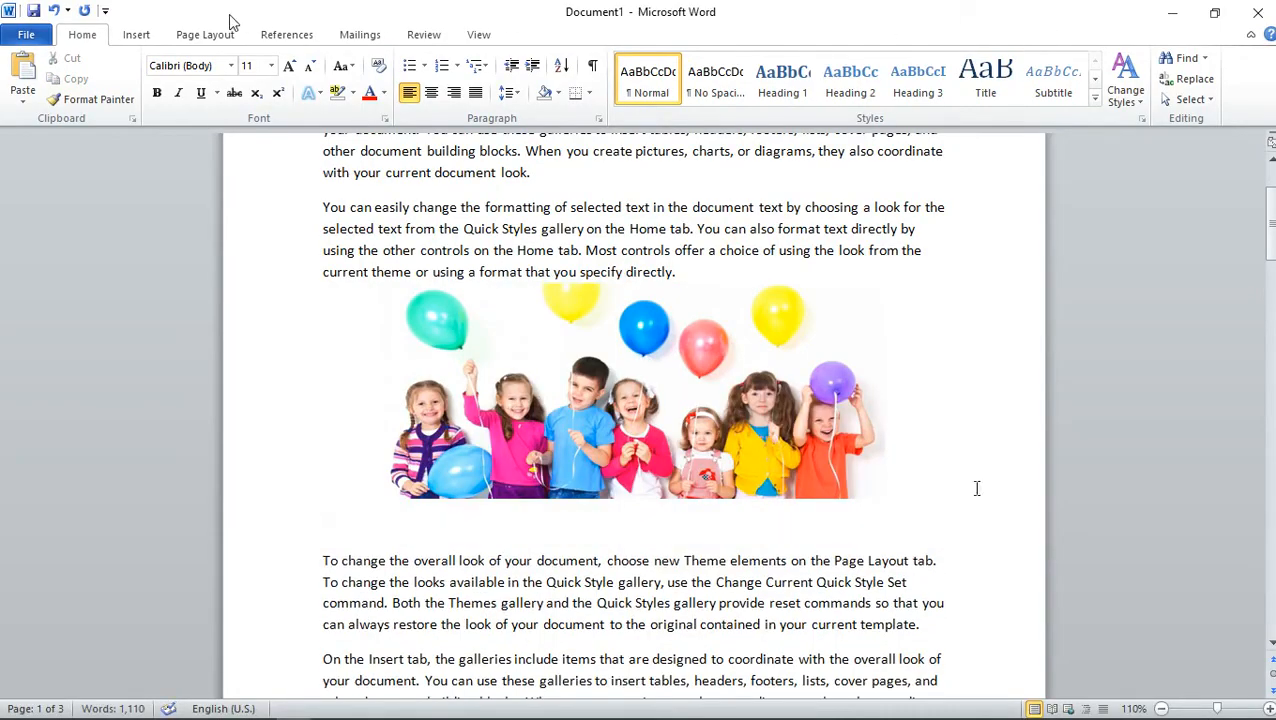
Insert a centred "Figure 1" caption below the balloon picture, using the Figure label and 1, 2, 3 numbering.
left_click(285, 36)
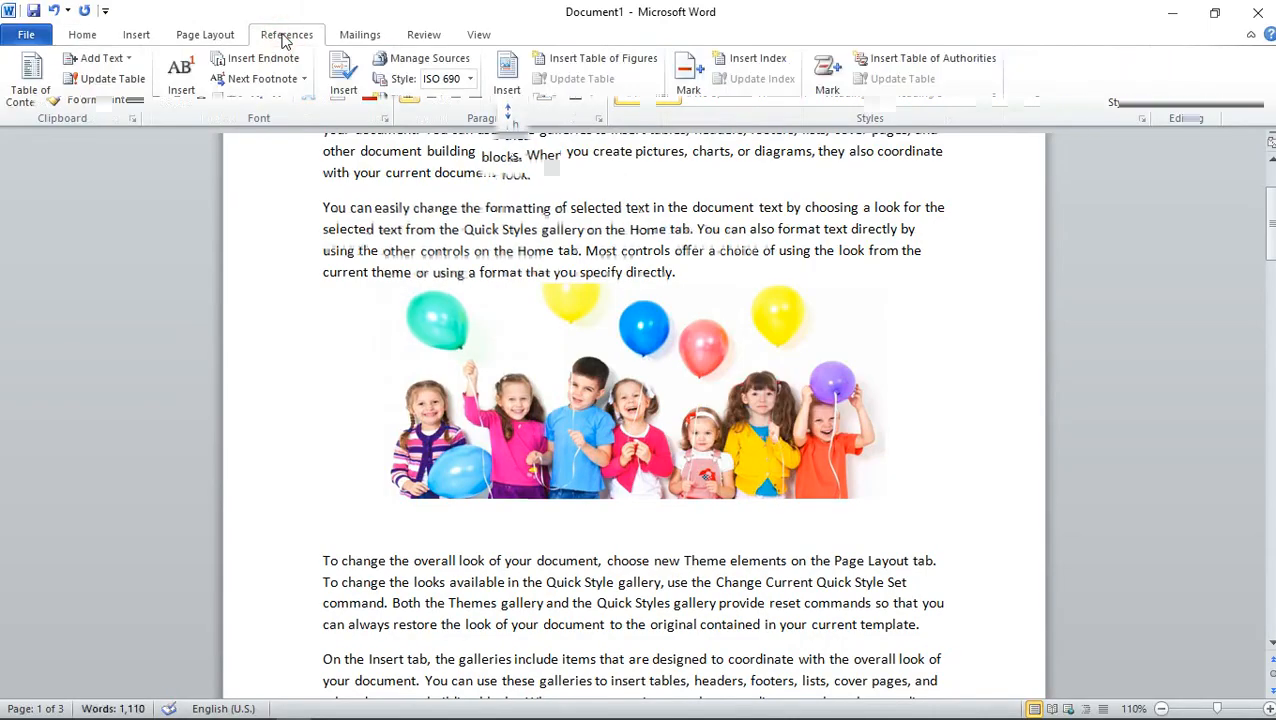
left_click(506, 80)
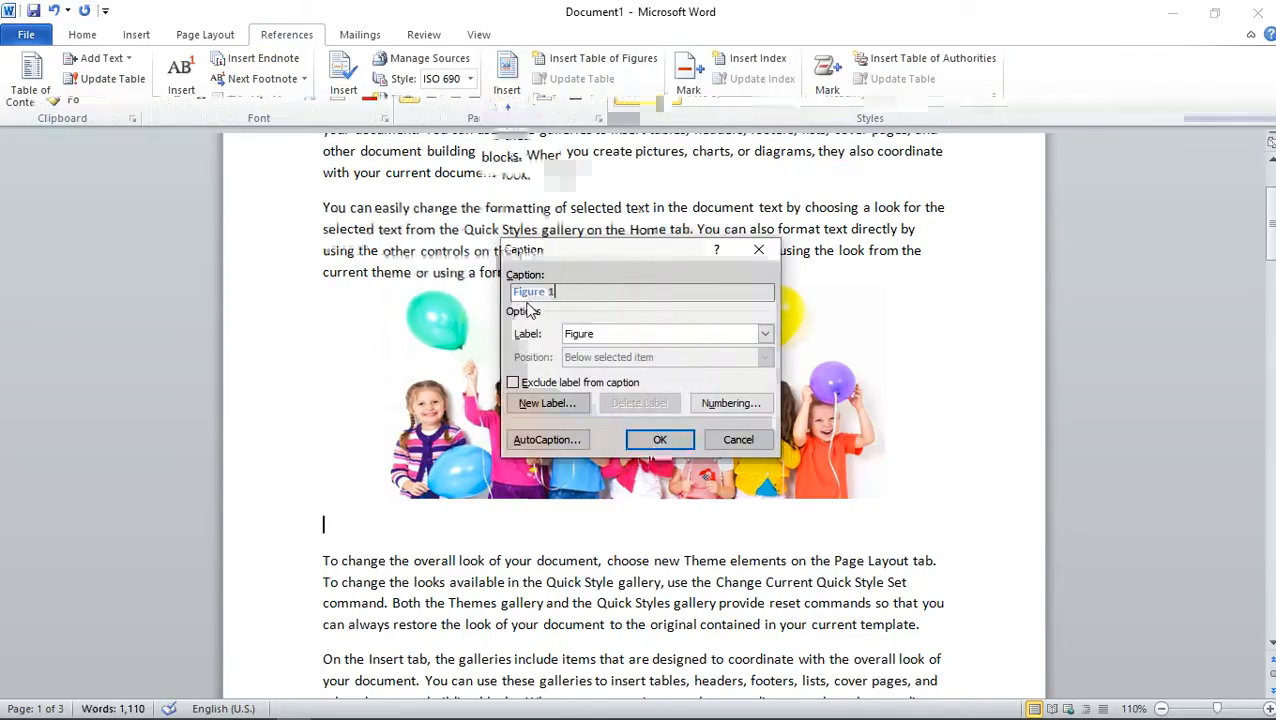
left_click(765, 333)
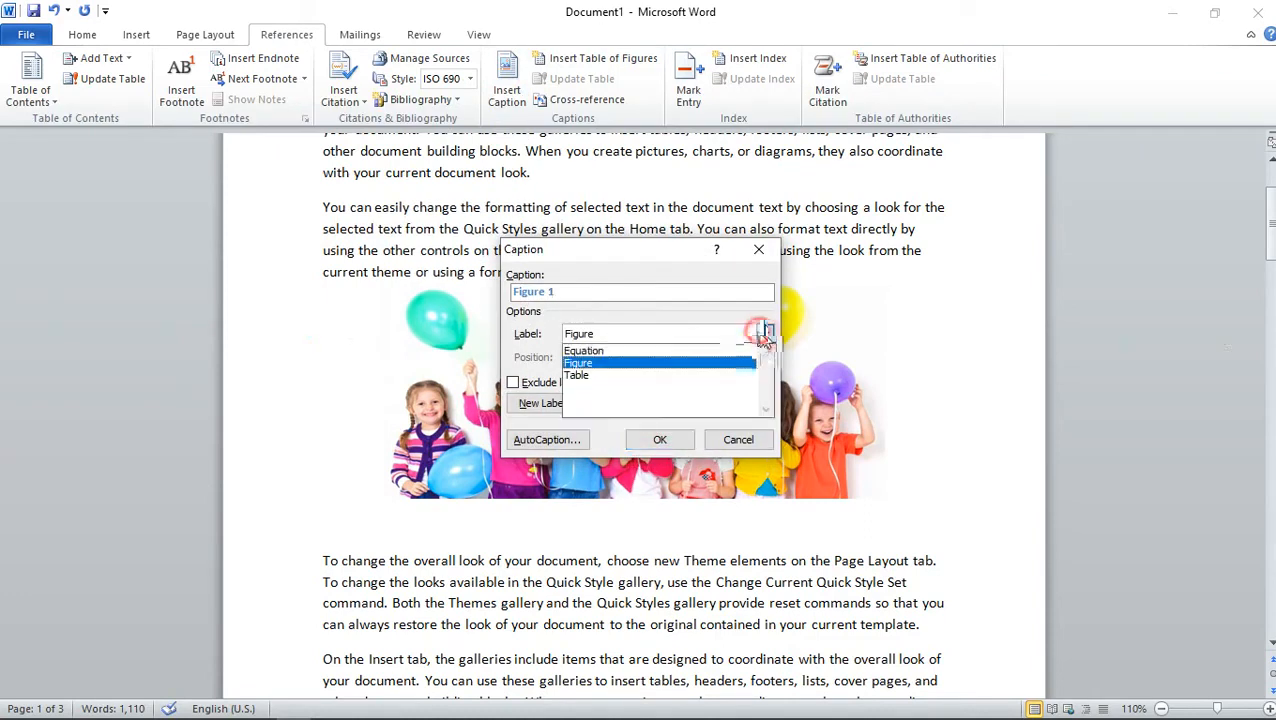
left_click(585, 363)
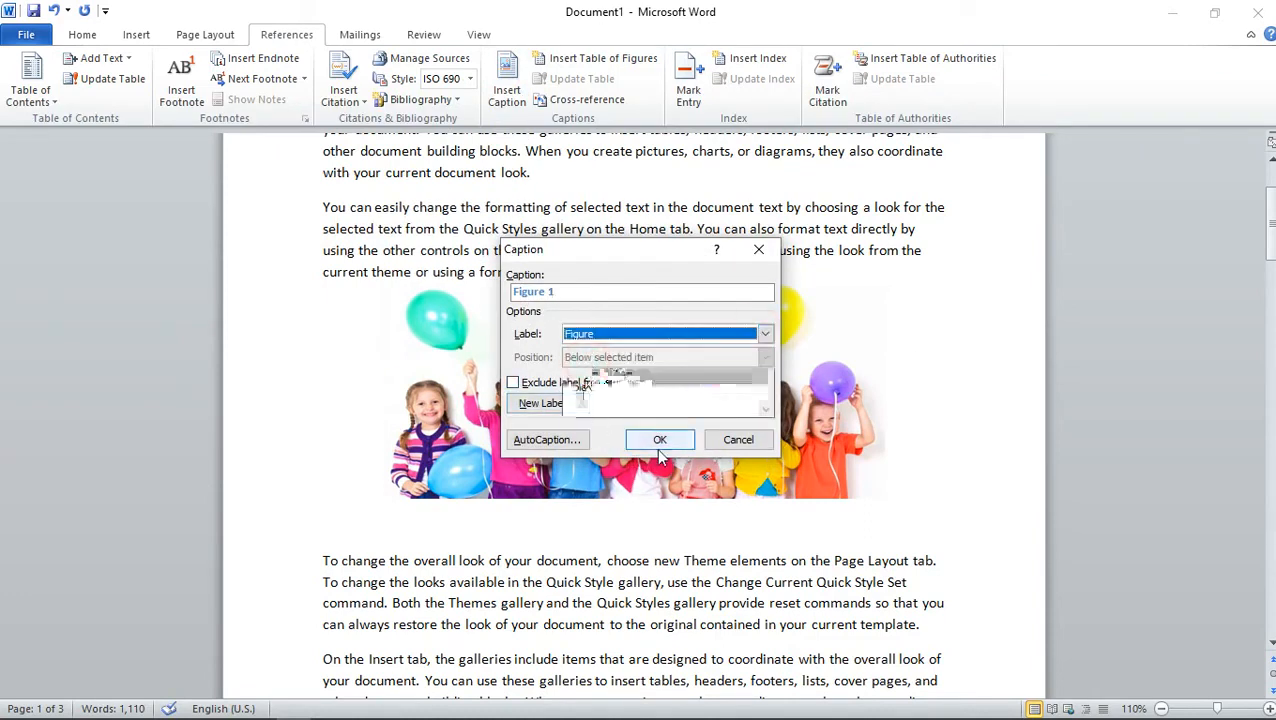
left_click(733, 410)
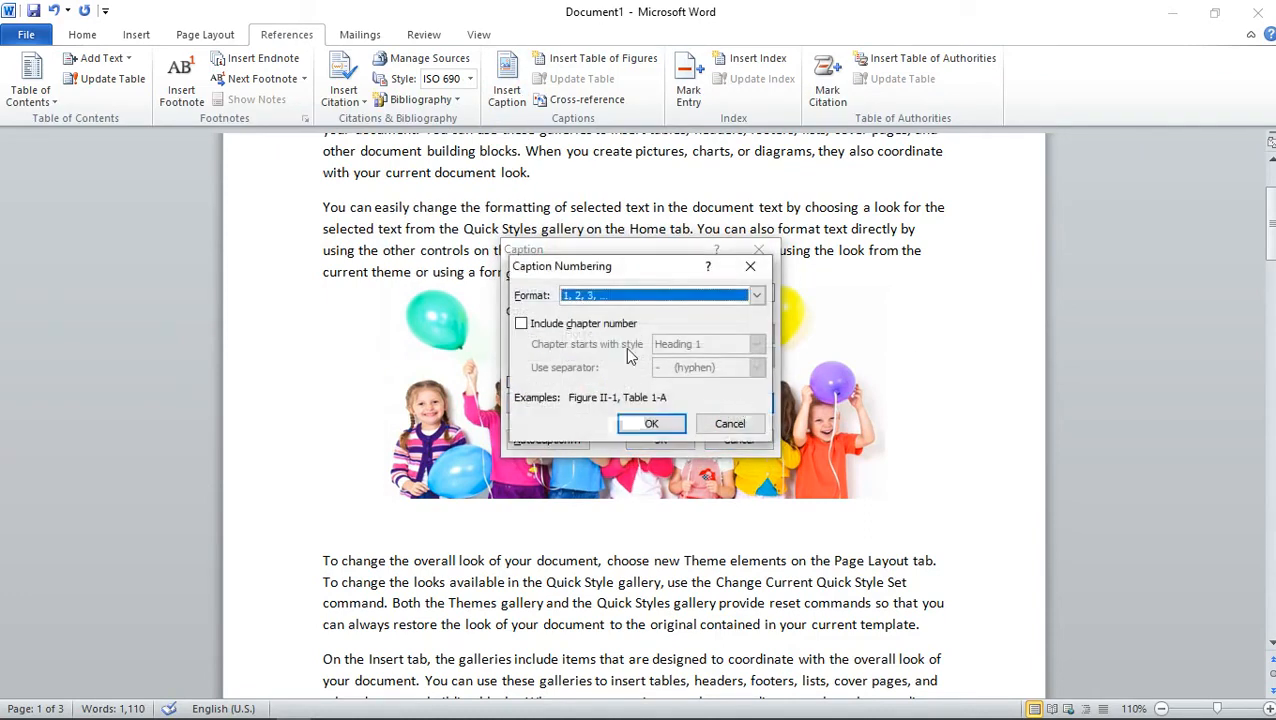
left_click(666, 295)
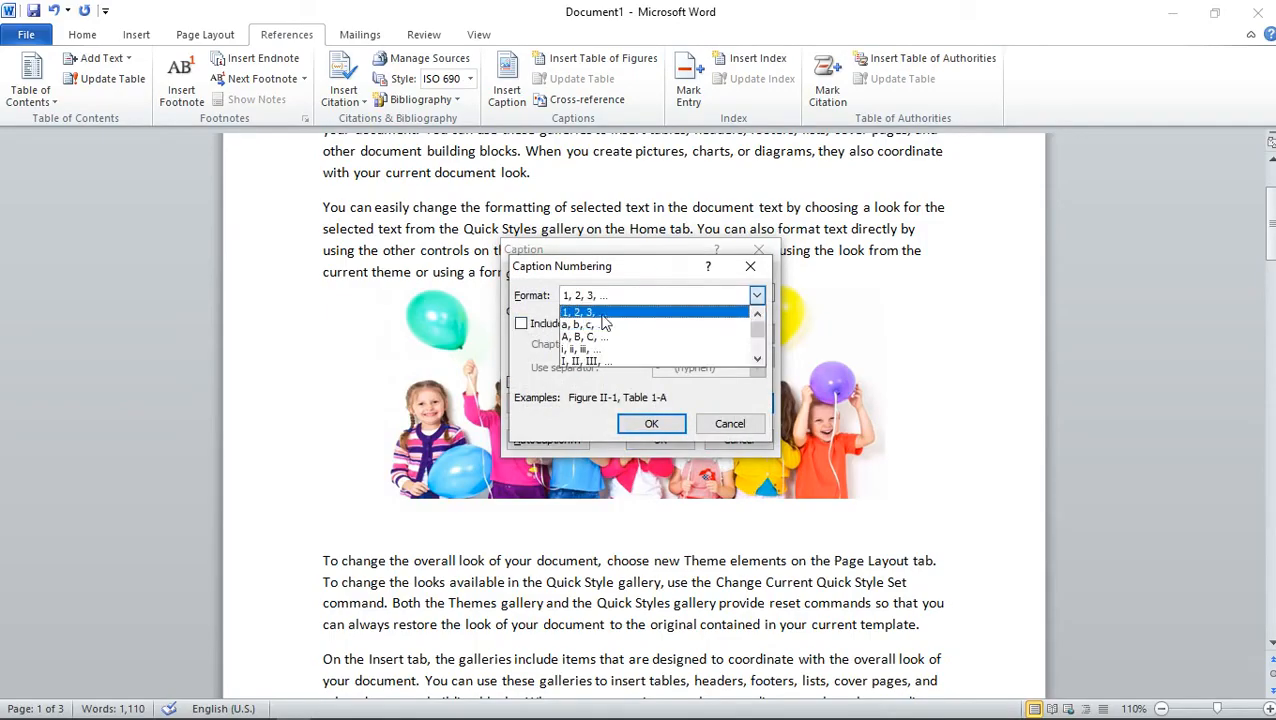
left_click(600, 313)
left_click(651, 423)
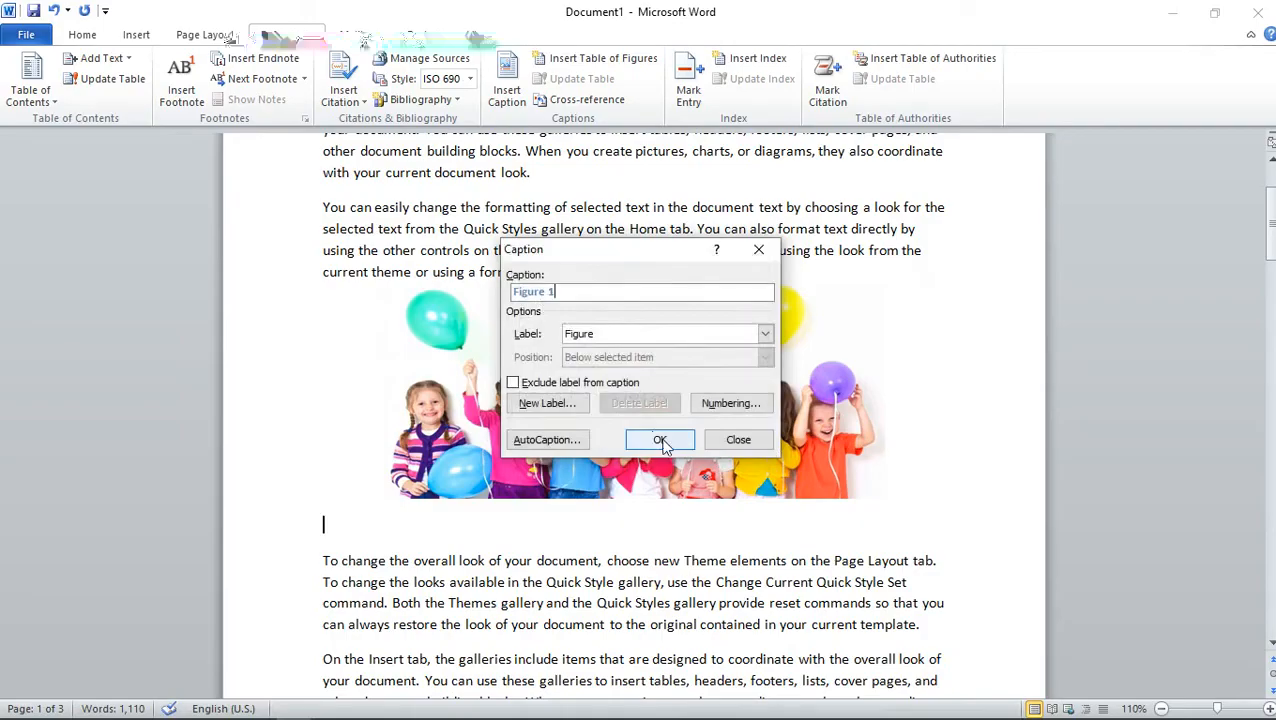
left_click(660, 441)
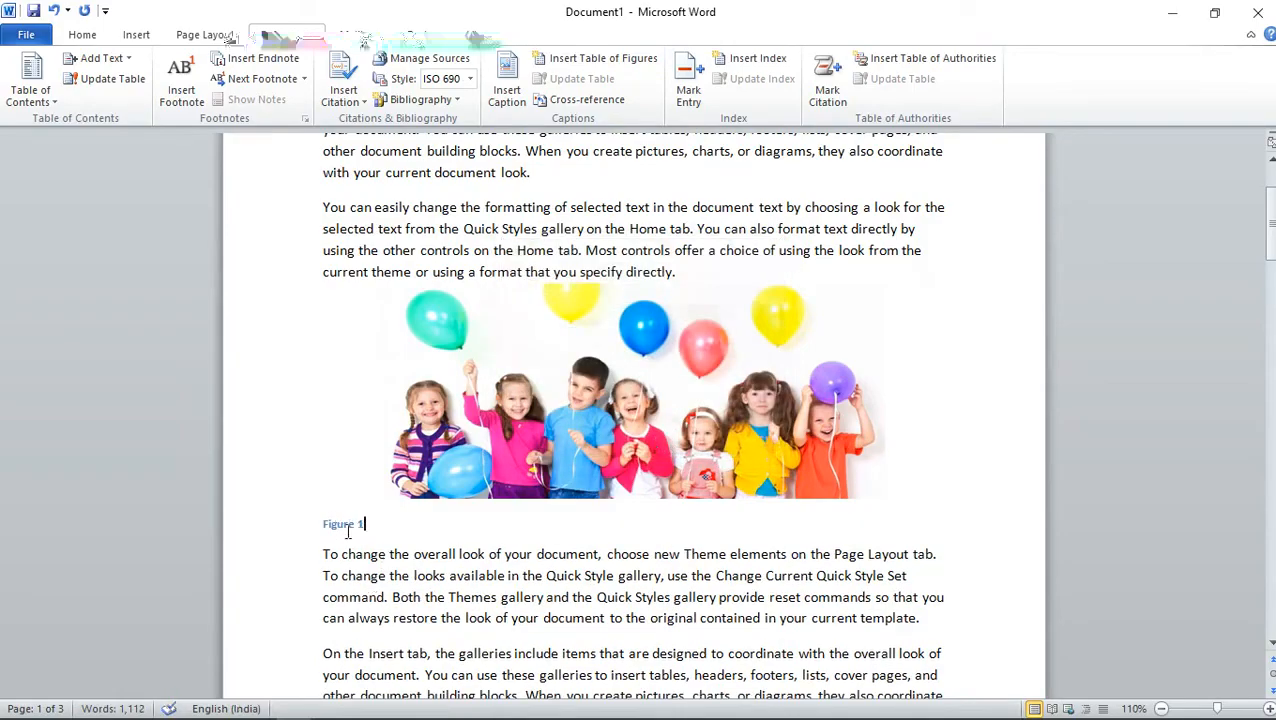
left_click(82, 34)
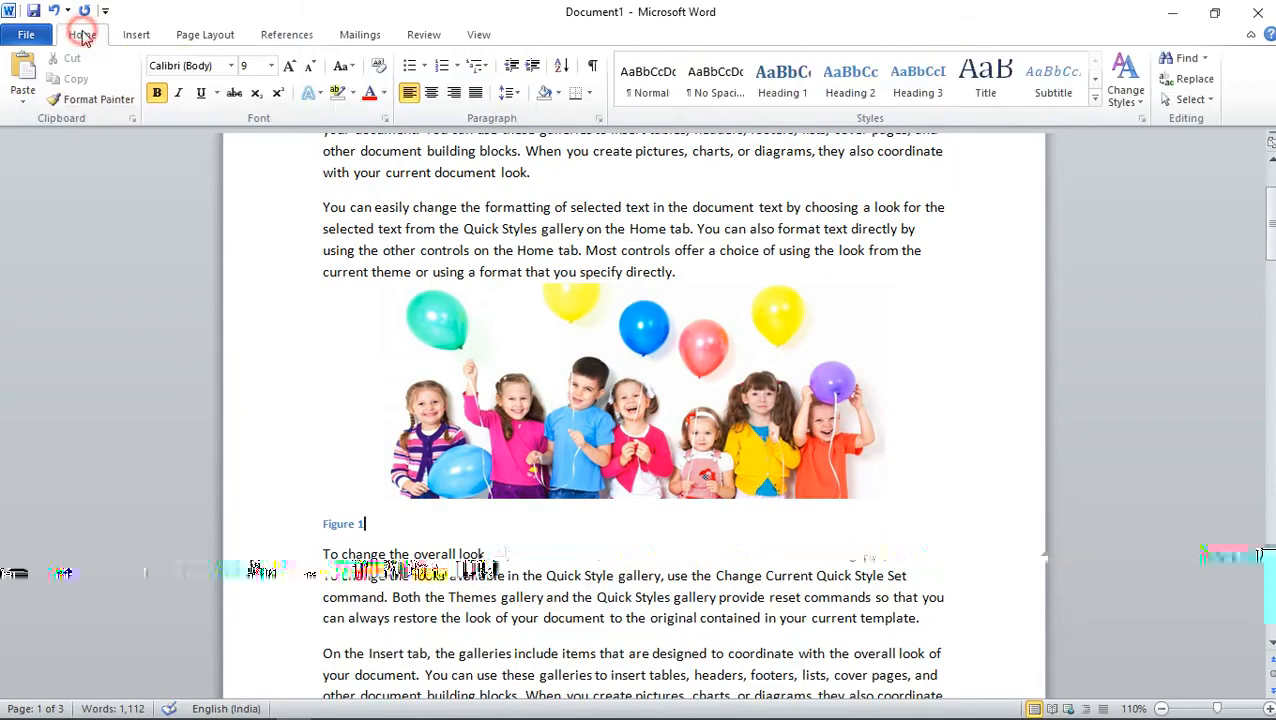
left_click(433, 95)
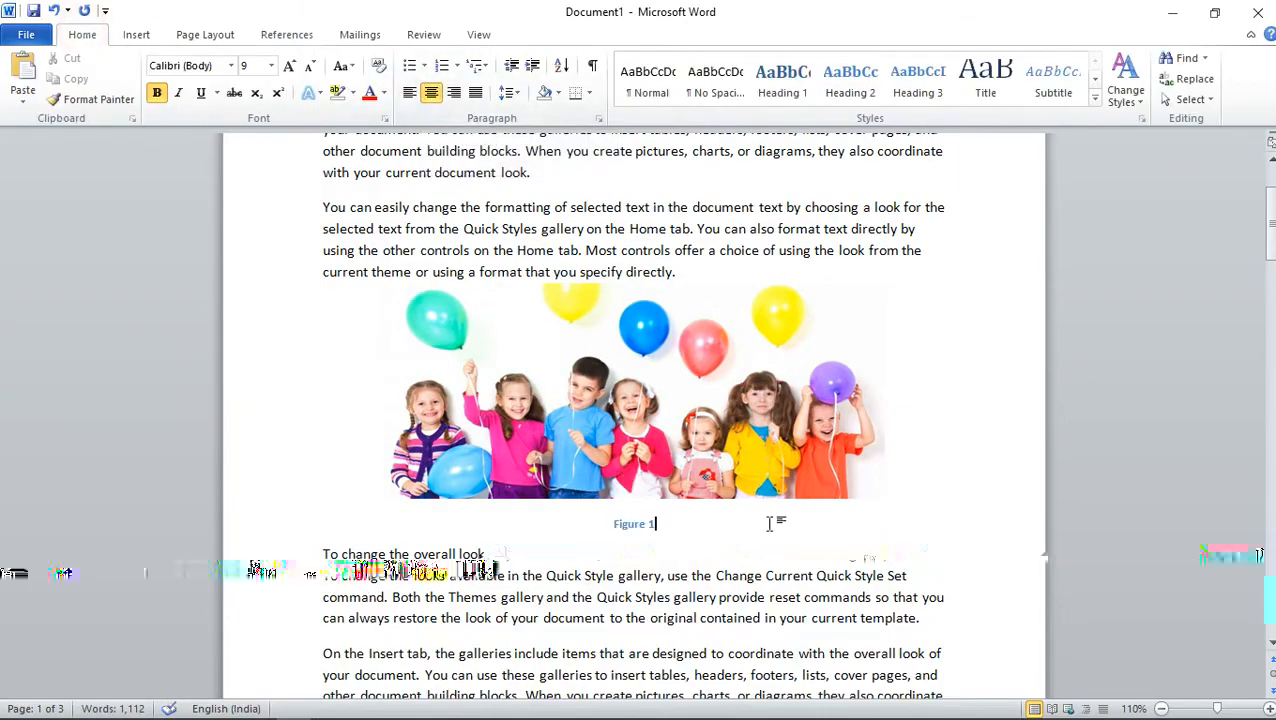
Add a centred empty line below the picture of jumping children on page two.
scroll(713, 509, "down", 18)
scroll(846, 555, "down", 3)
left_click(962, 499)
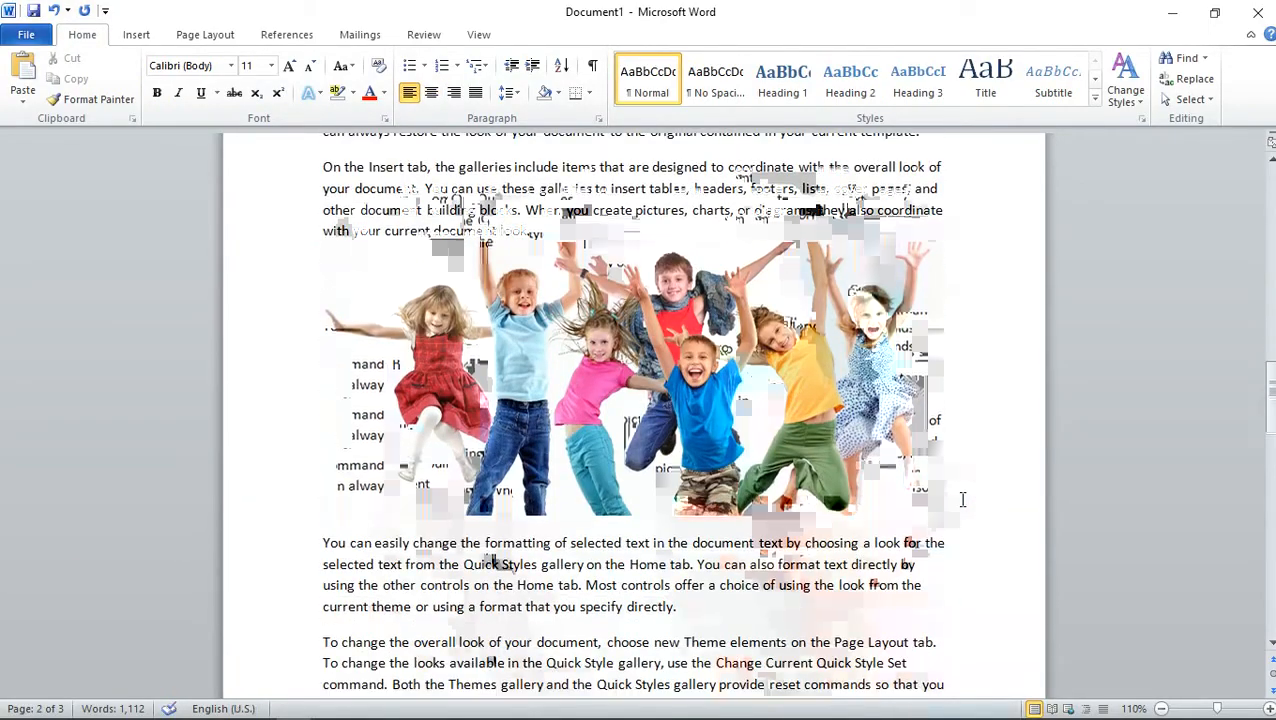
key("Return")
left_click(431, 92)
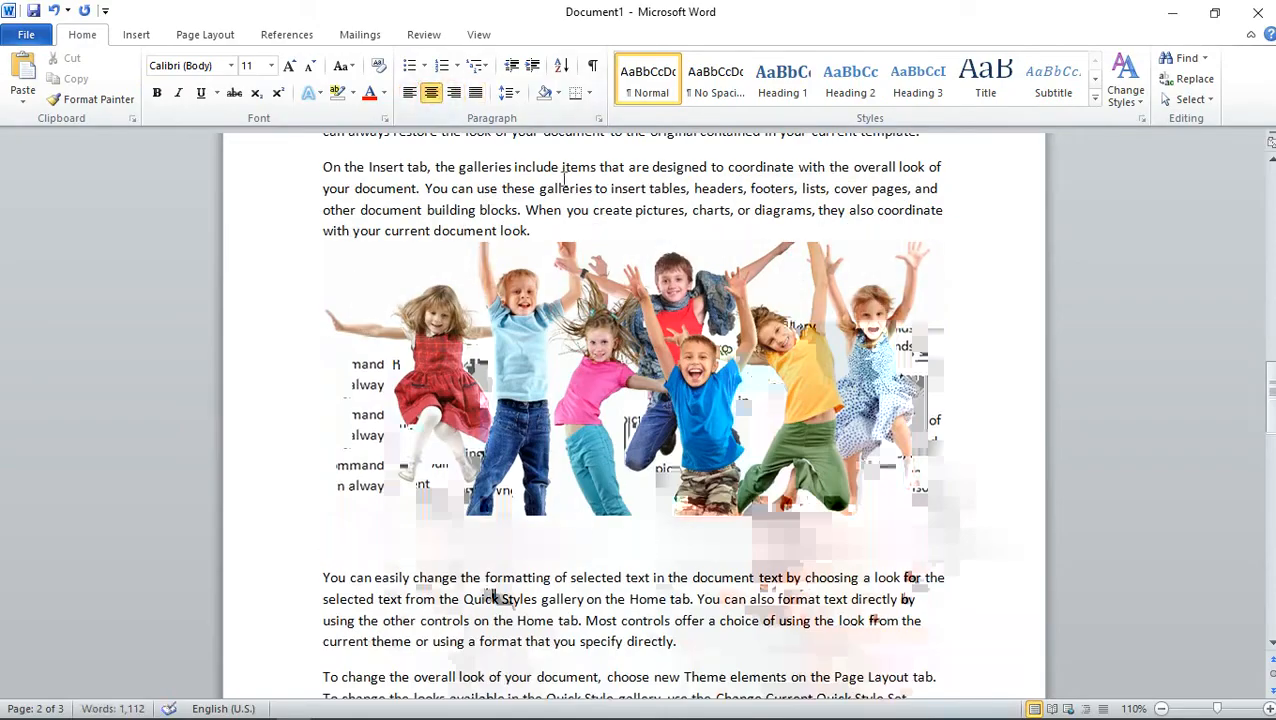
Insert a centred "Figure 2" caption on the empty line below the picture of jumping children on page two.
left_click(290, 35)
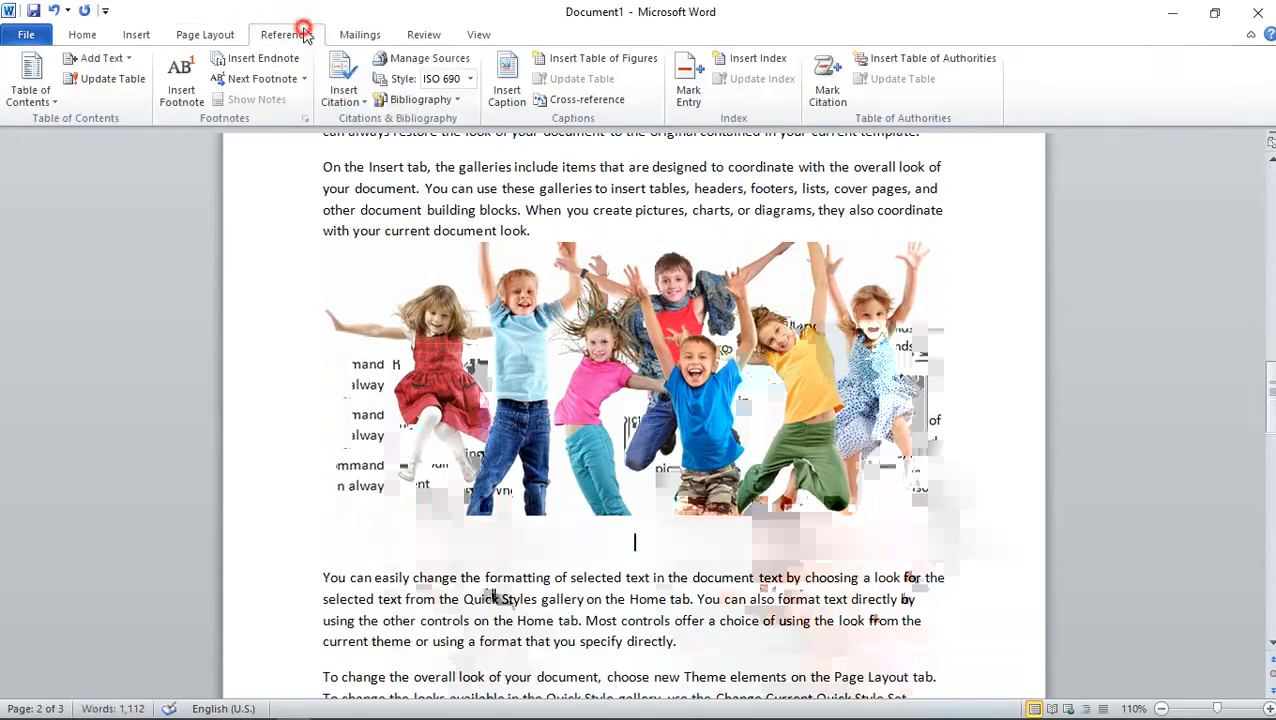
left_click(505, 80)
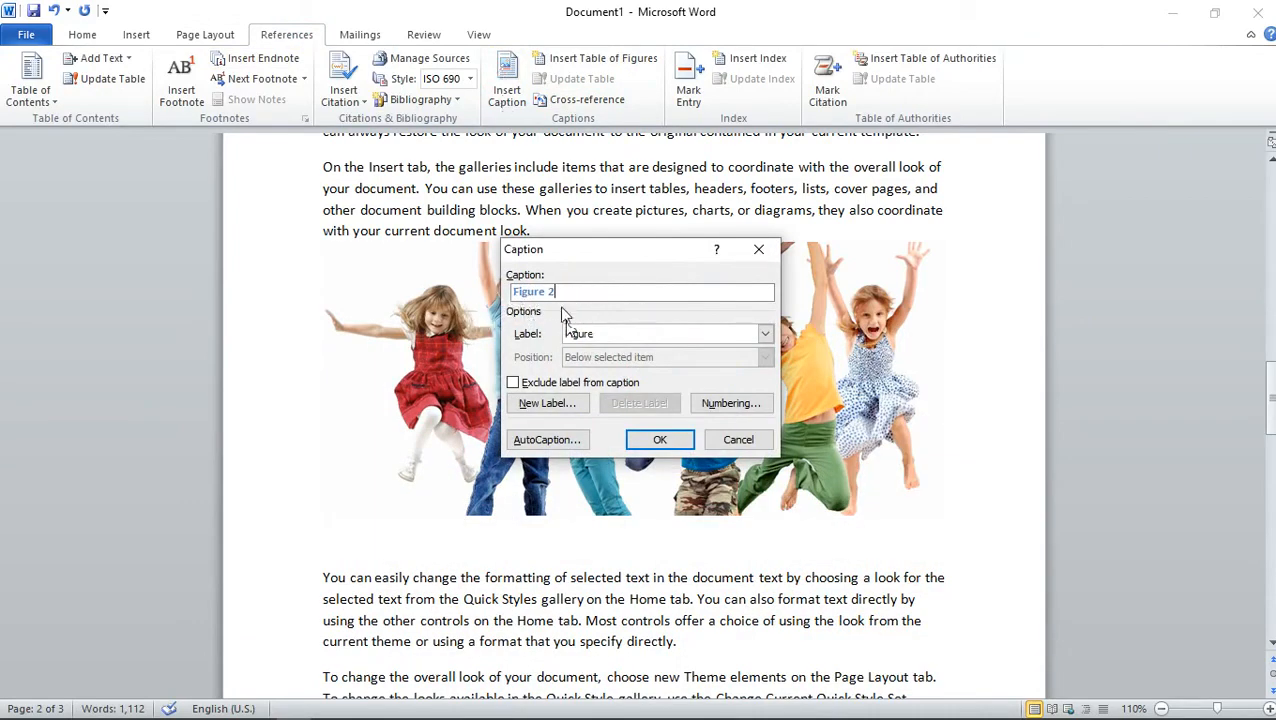
left_click(661, 443)
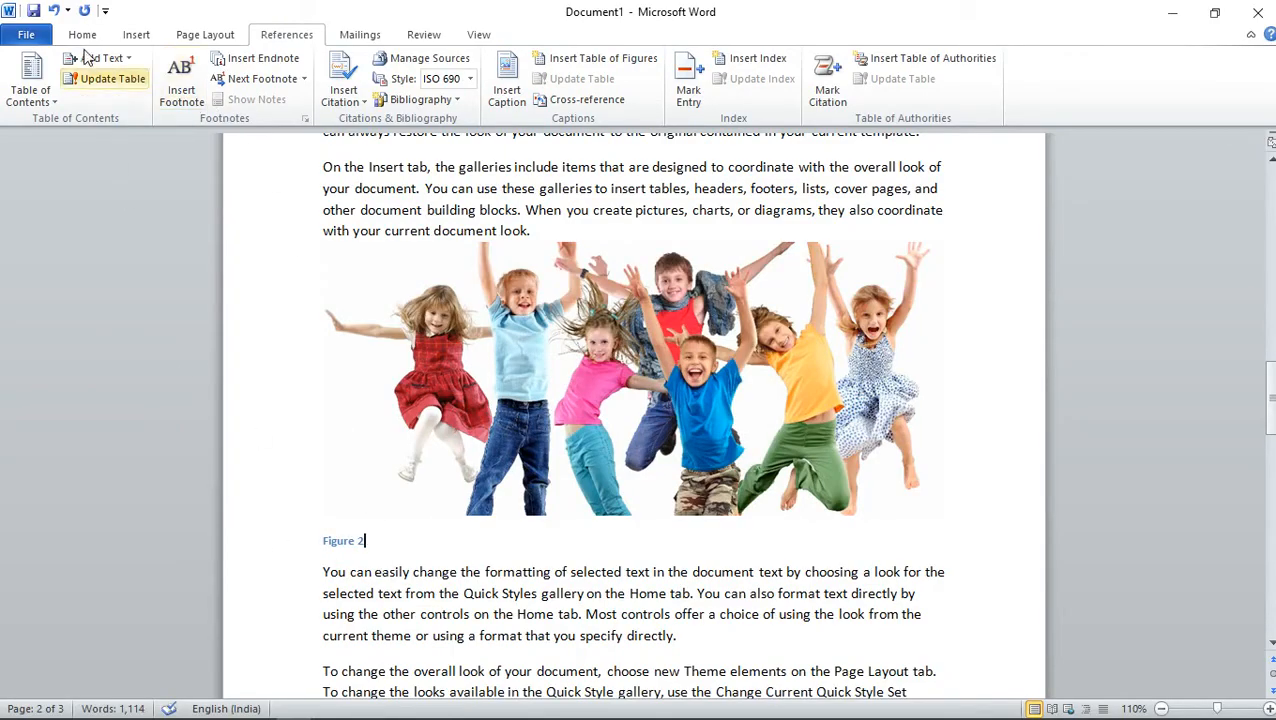
key("ctrl+e")
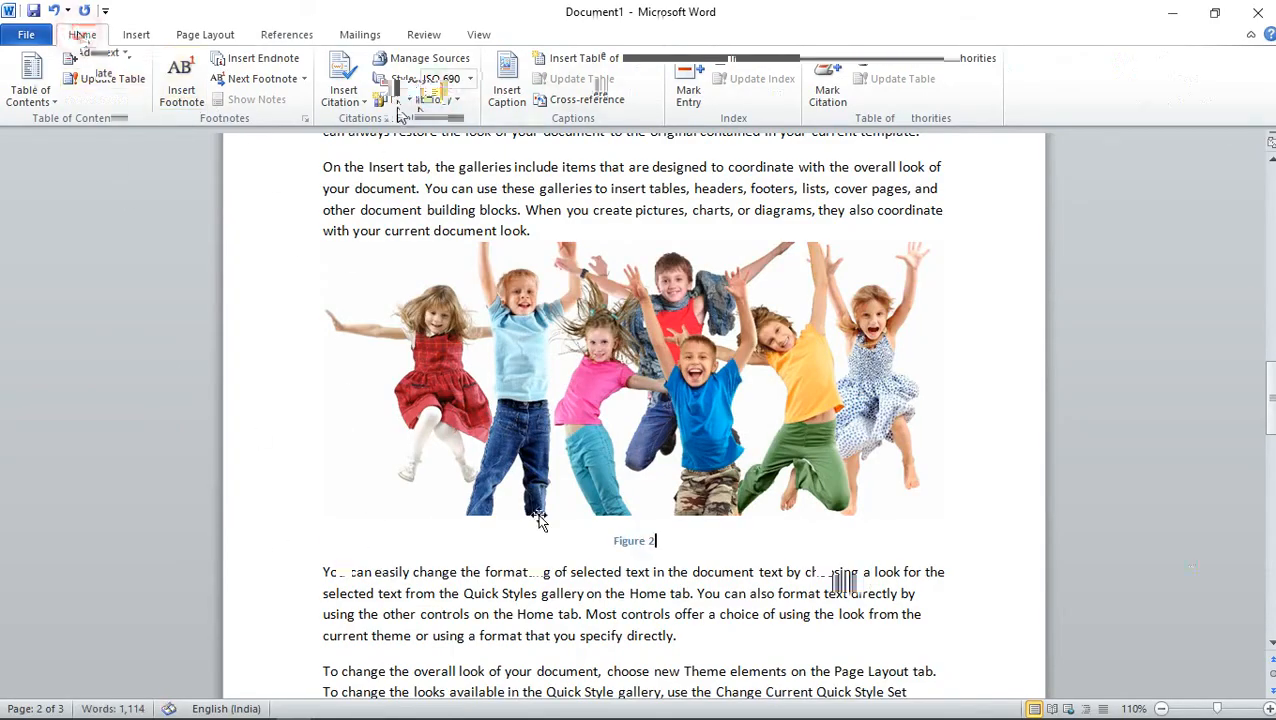
left_click(615, 548)
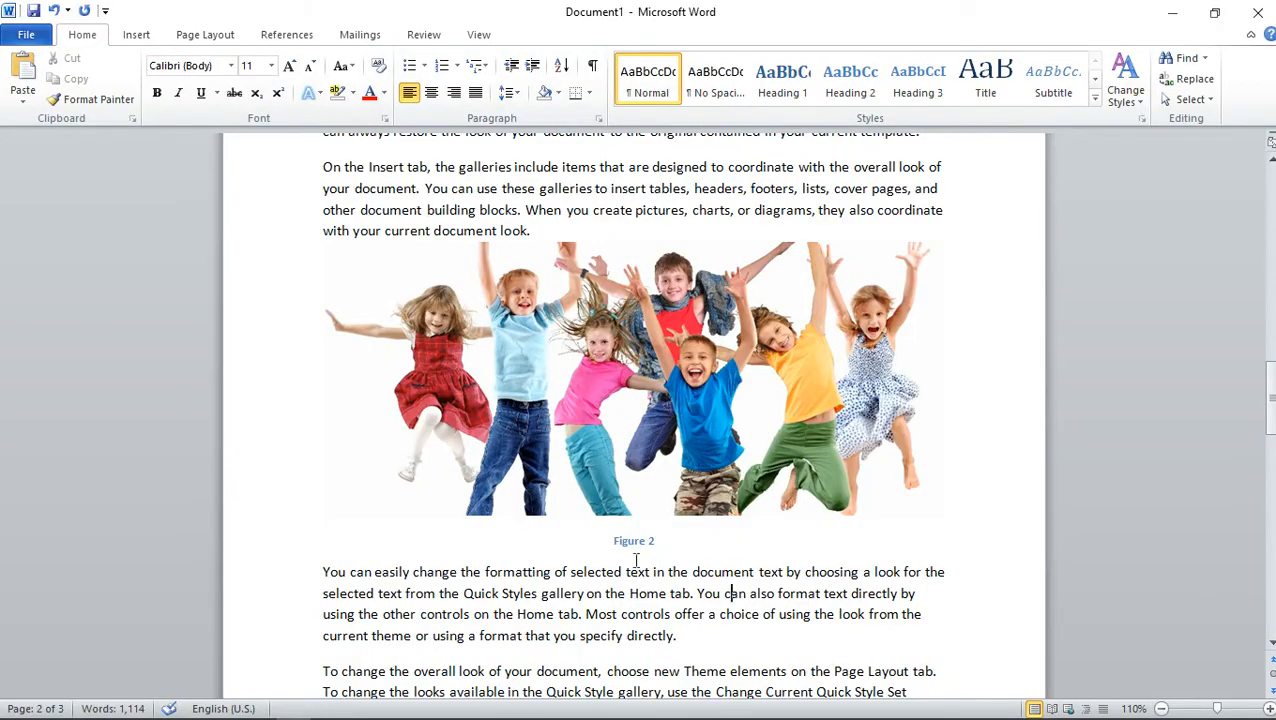
Insert a table of figures on the empty line above the first paragraph of page one.
scroll(652, 548, "up", 10)
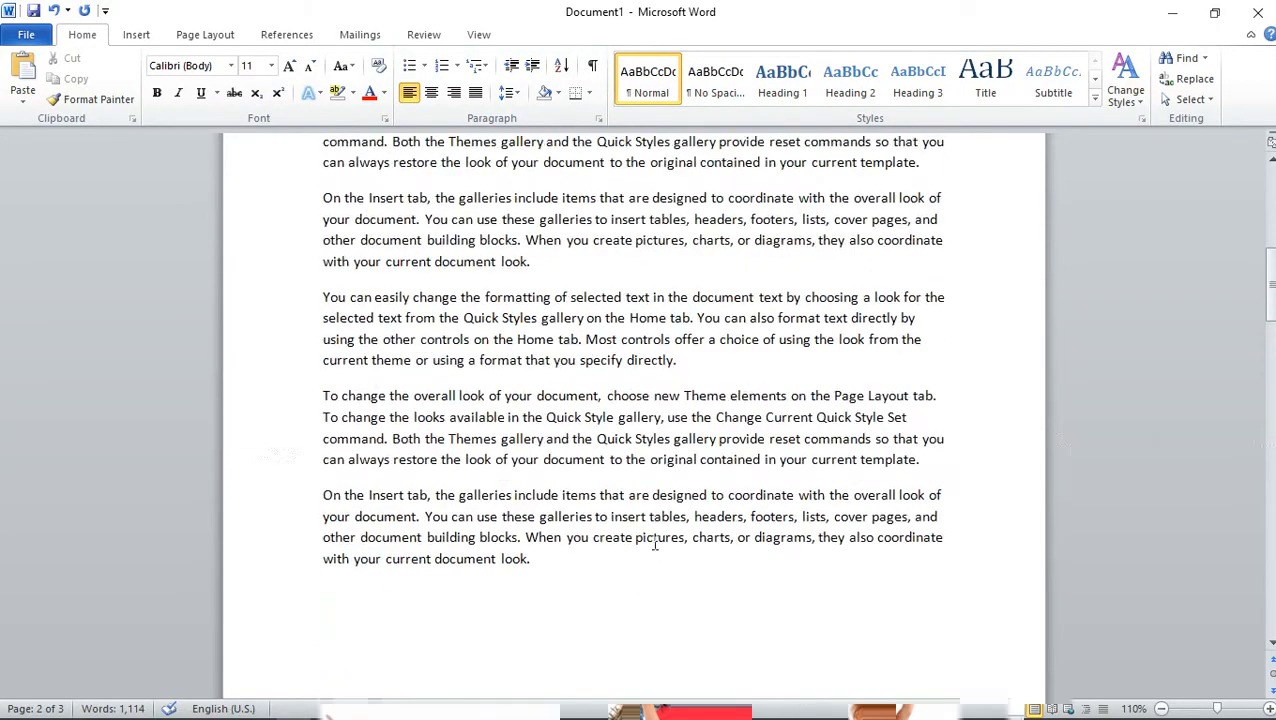
scroll(653, 537, "up", 5)
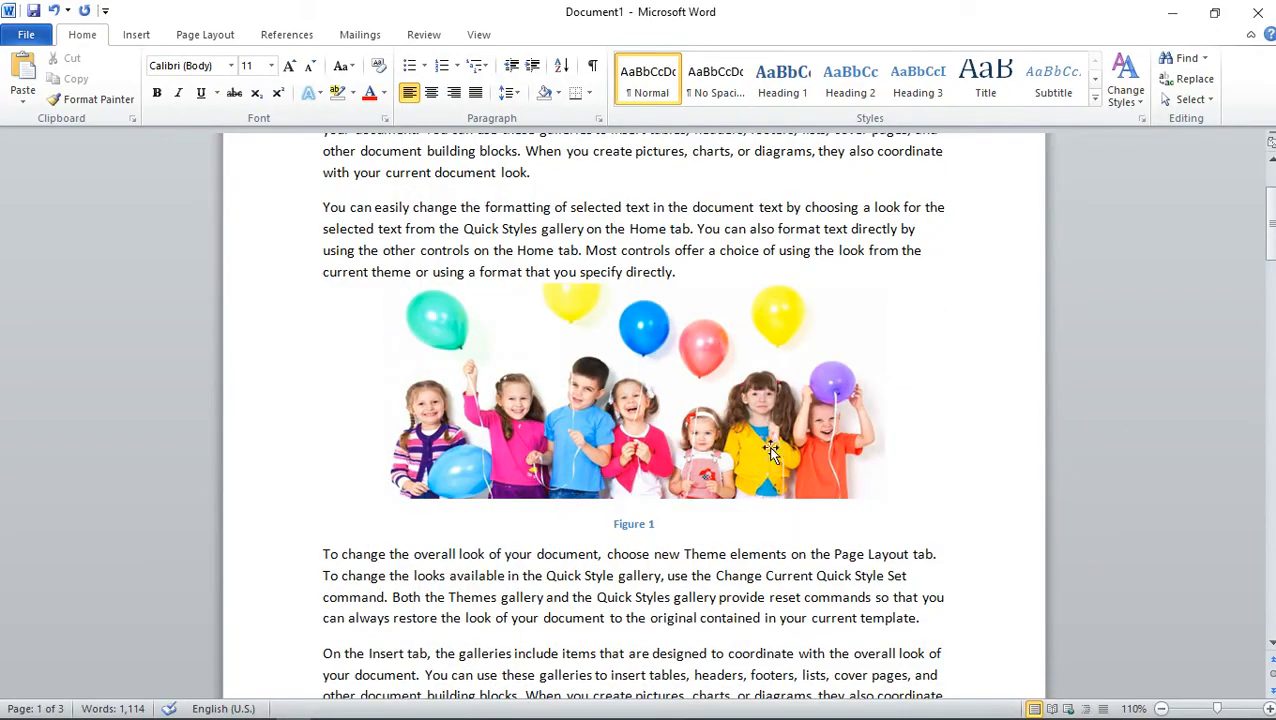
scroll(675, 480, "up", 3)
left_click(321, 260)
scroll(324, 280, "up", 1)
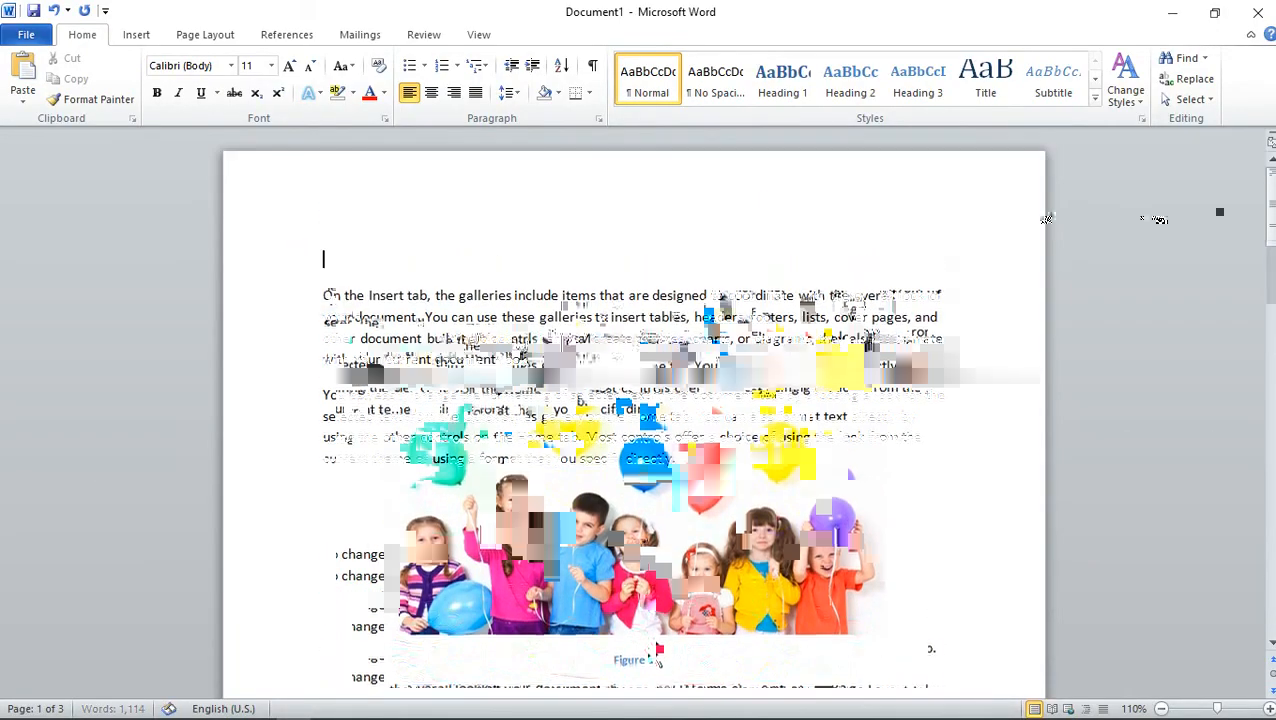
key("Up")
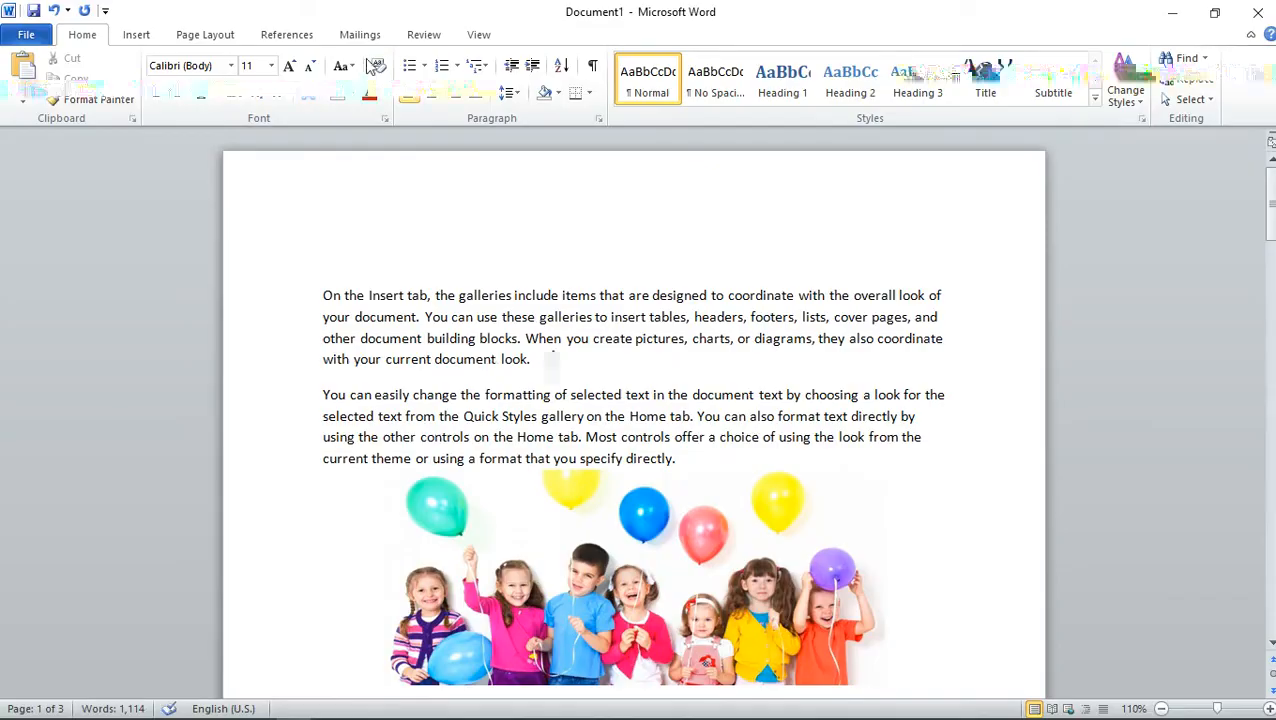
left_click(294, 34)
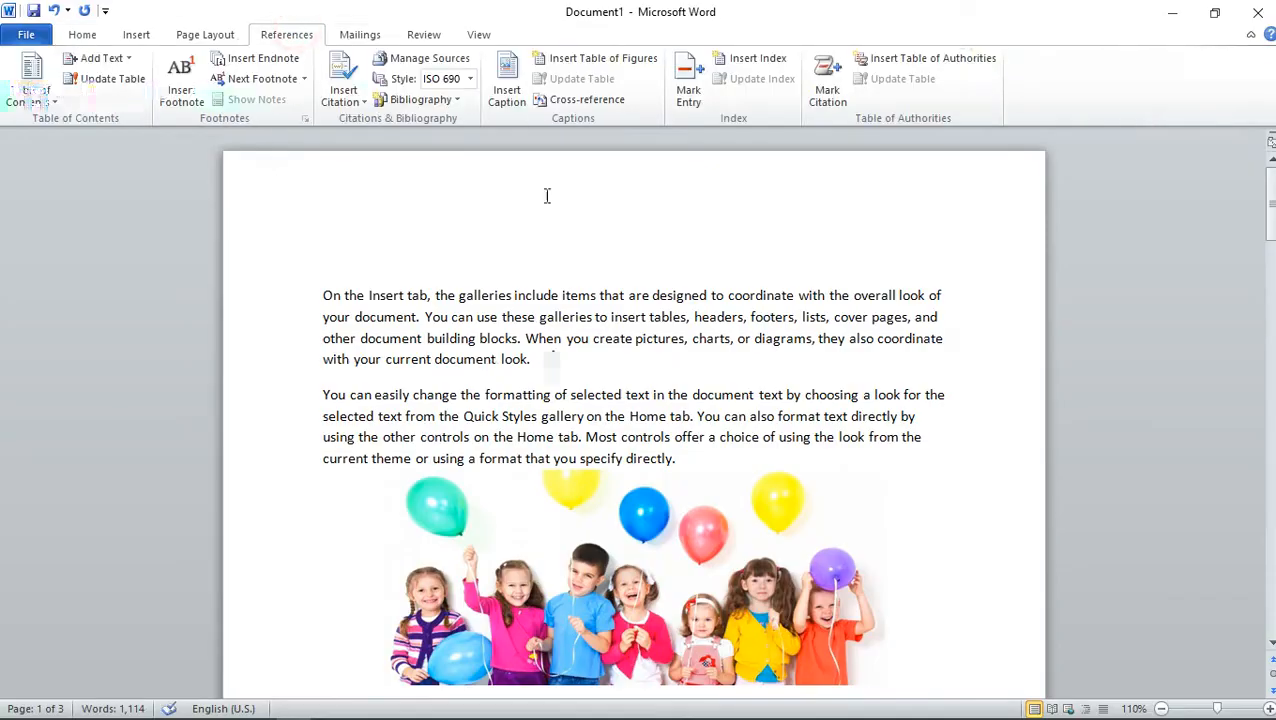
left_click(603, 60)
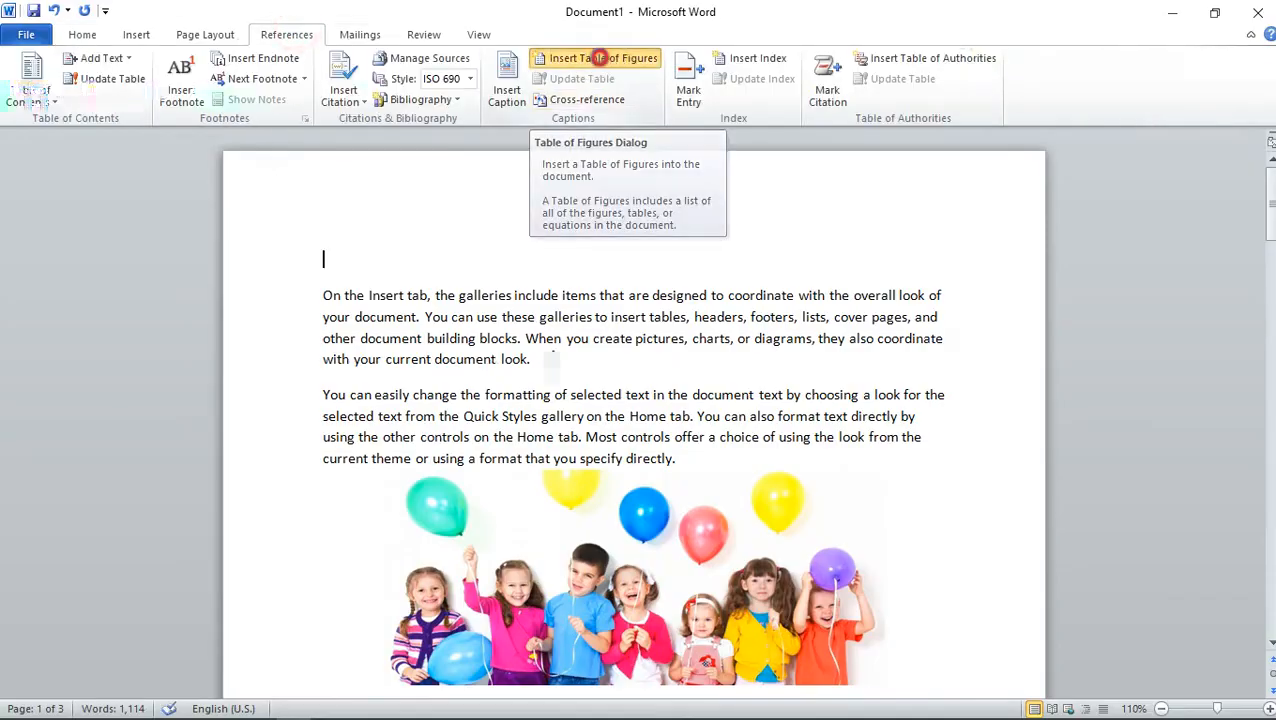
left_click(757, 547)
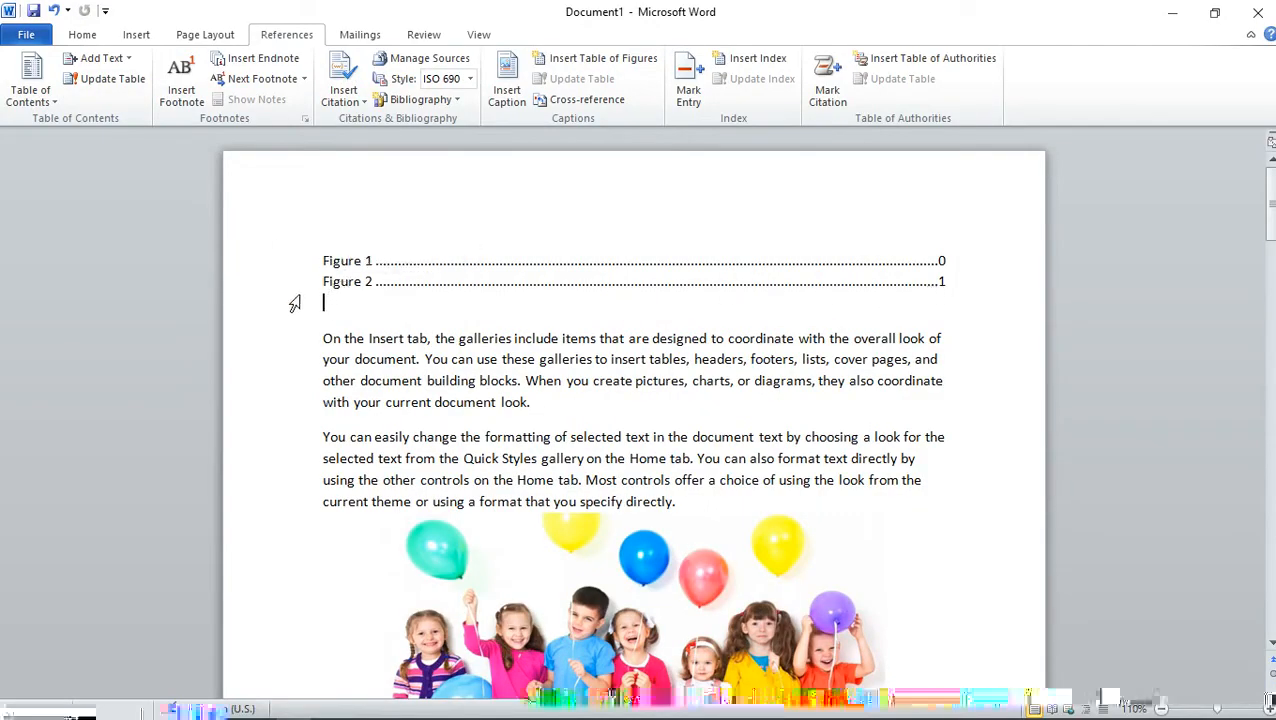
Follow the Figure 2 entry in the table of figures to its caption and return to the table.
left_click(350, 284, "ctrl")
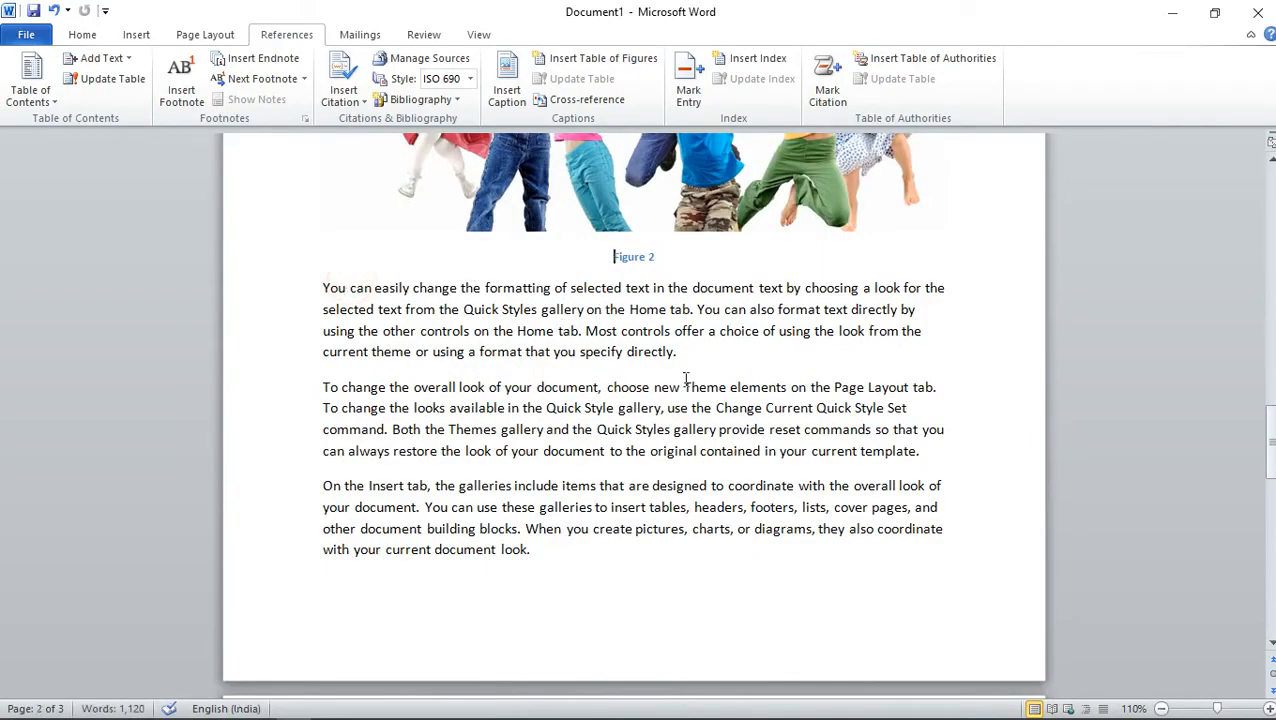
scroll(686, 378, "up", 10)
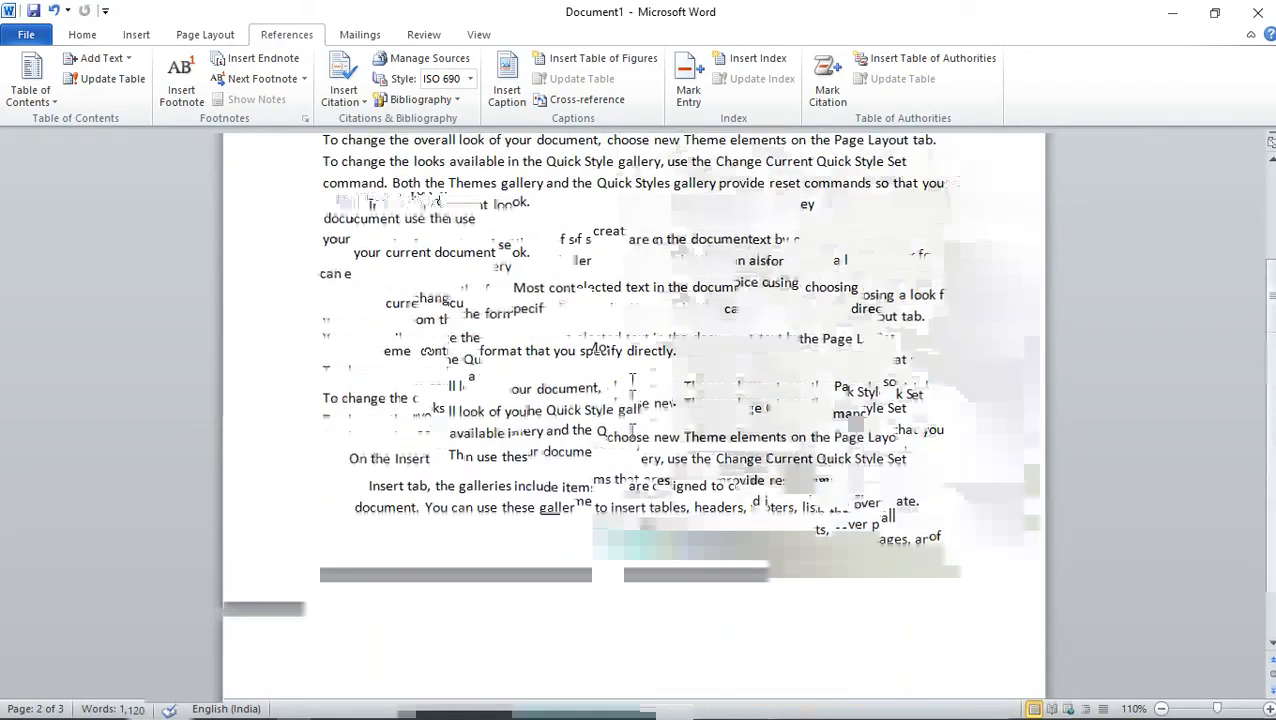
scroll(632, 378, "up", 10)
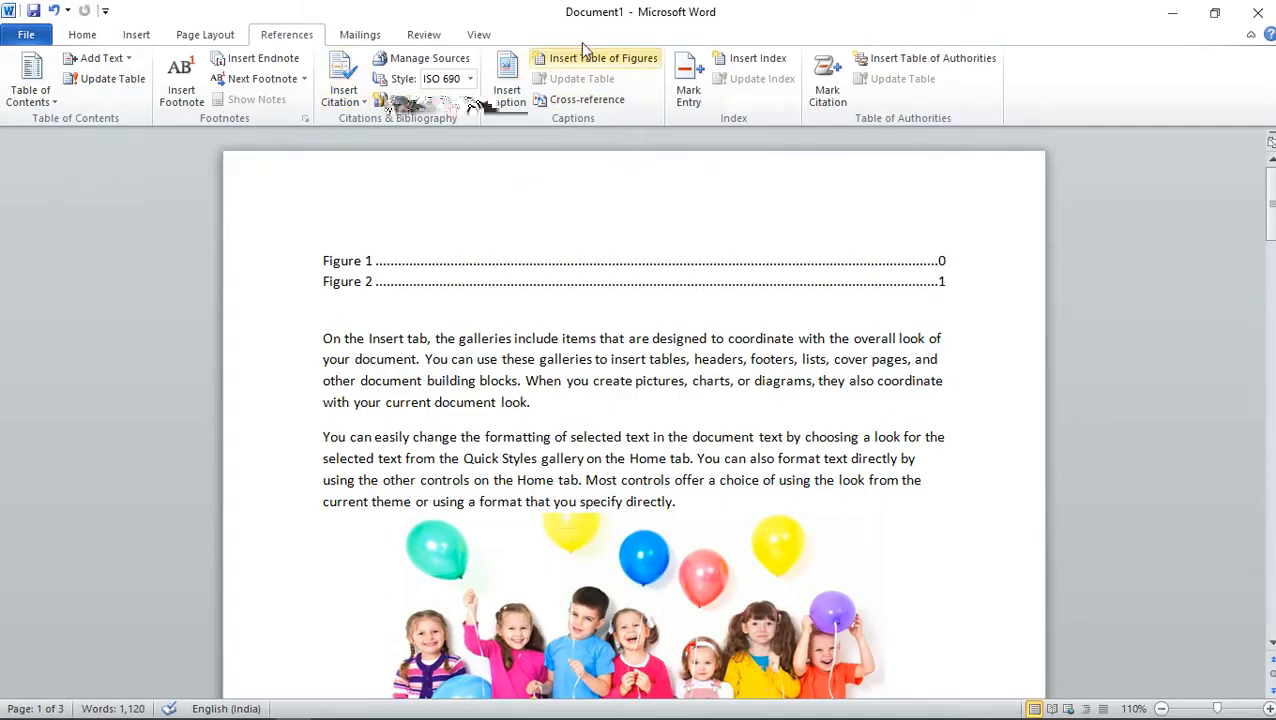
left_click(577, 258)
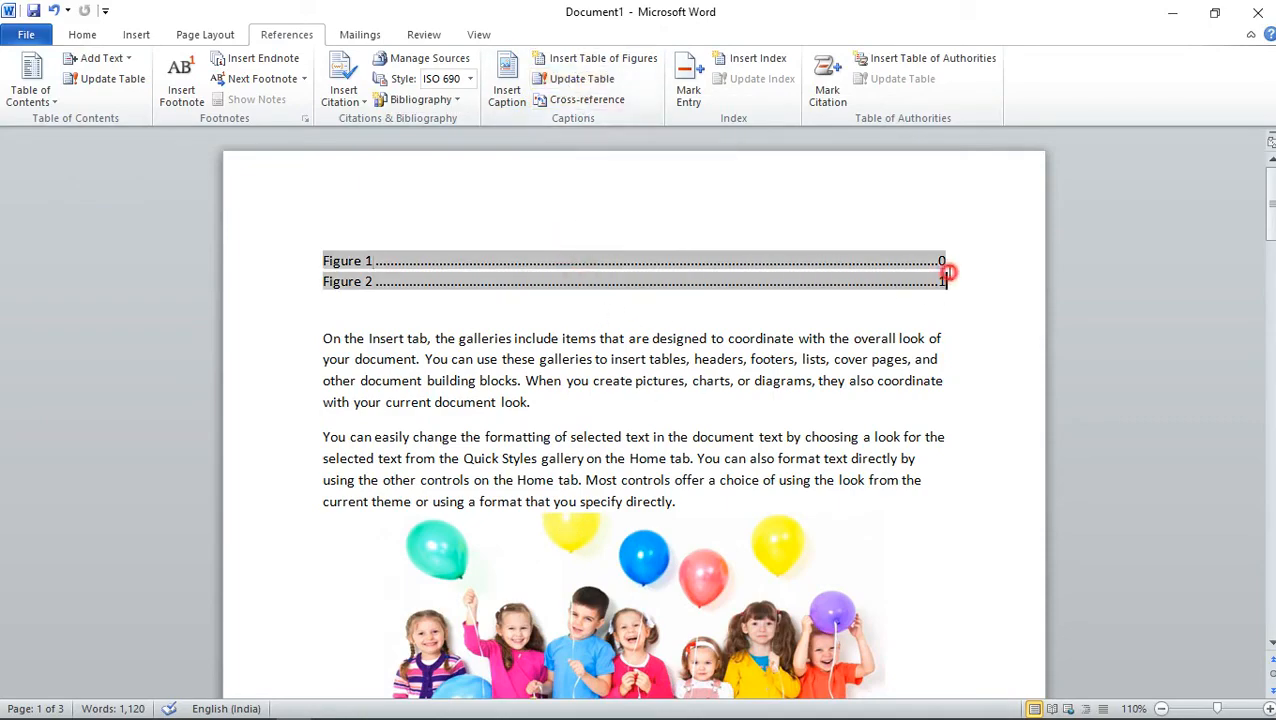
Insert the picture complab on a new line after the first "On the Insert tab" paragraph on page three.
scroll(684, 299, "down", 15)
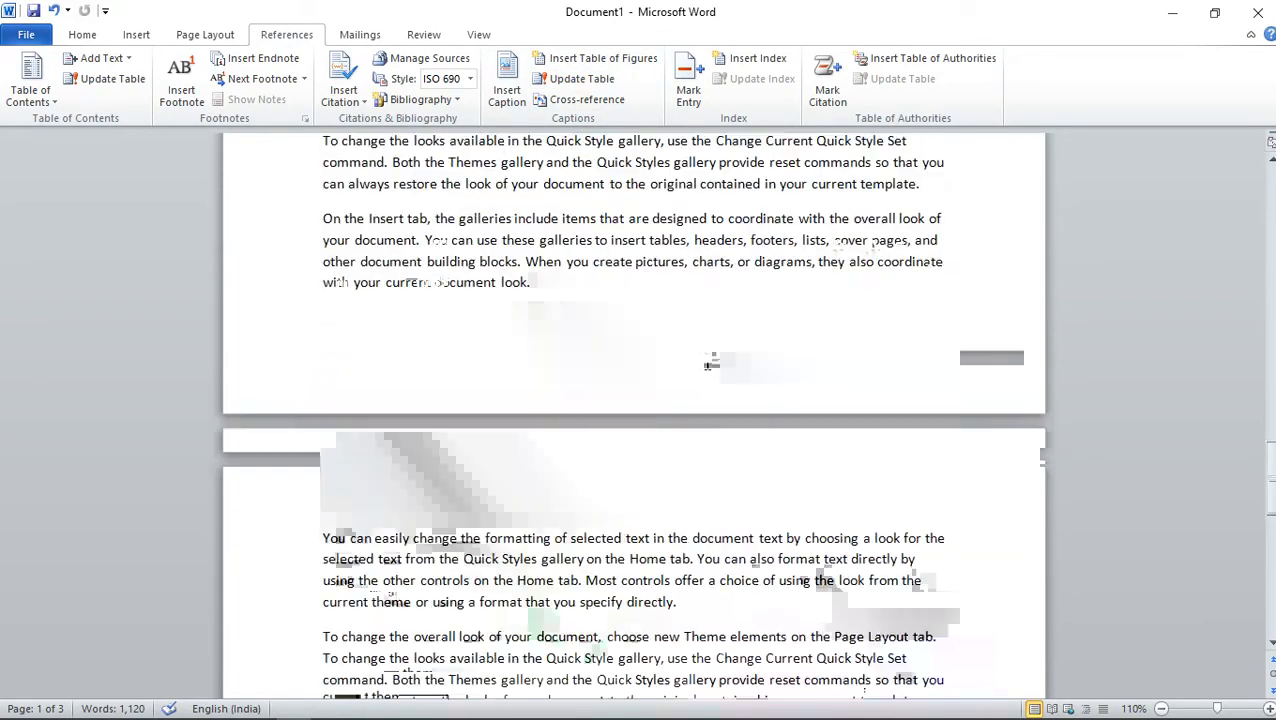
scroll(711, 363, "down", 5)
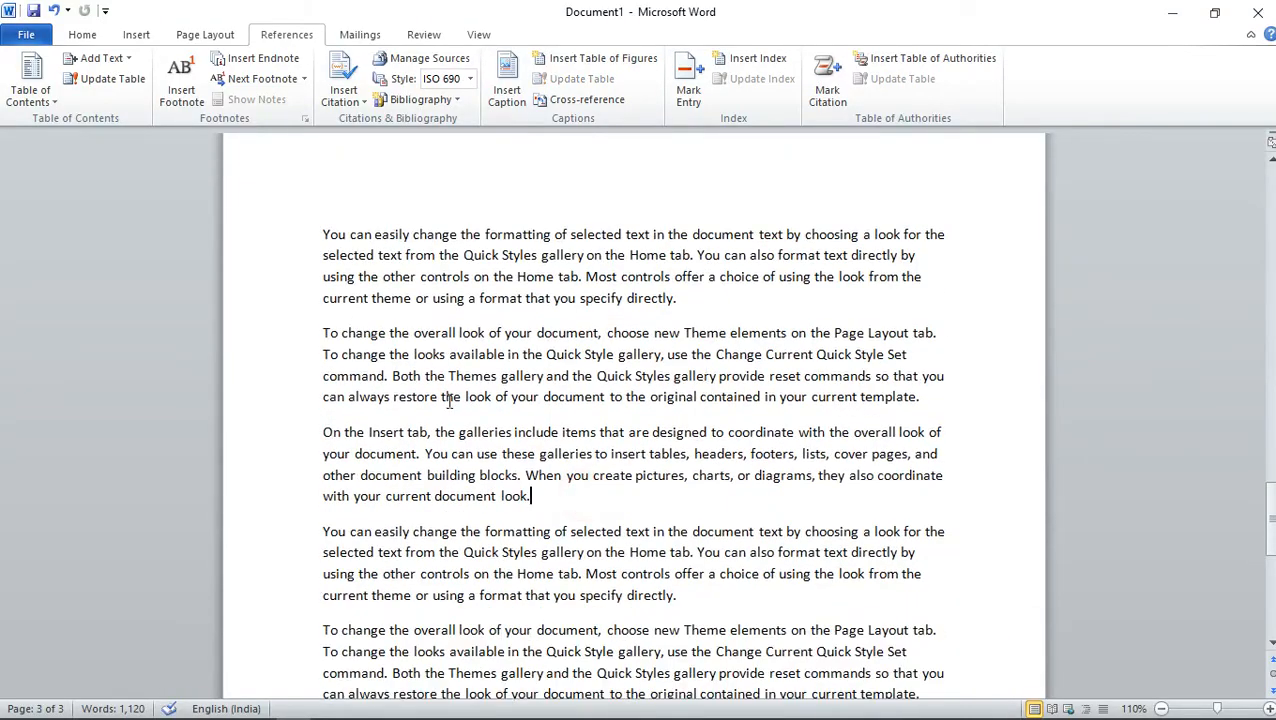
key("Return")
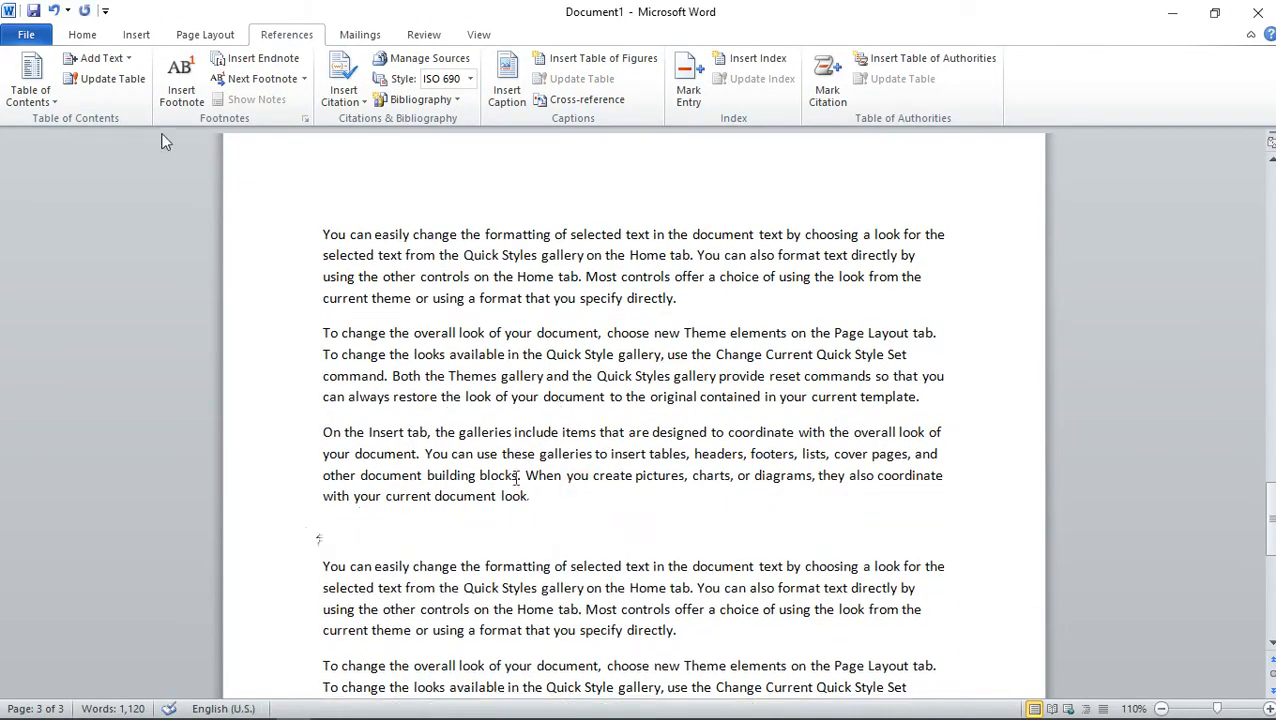
left_click(136, 34)
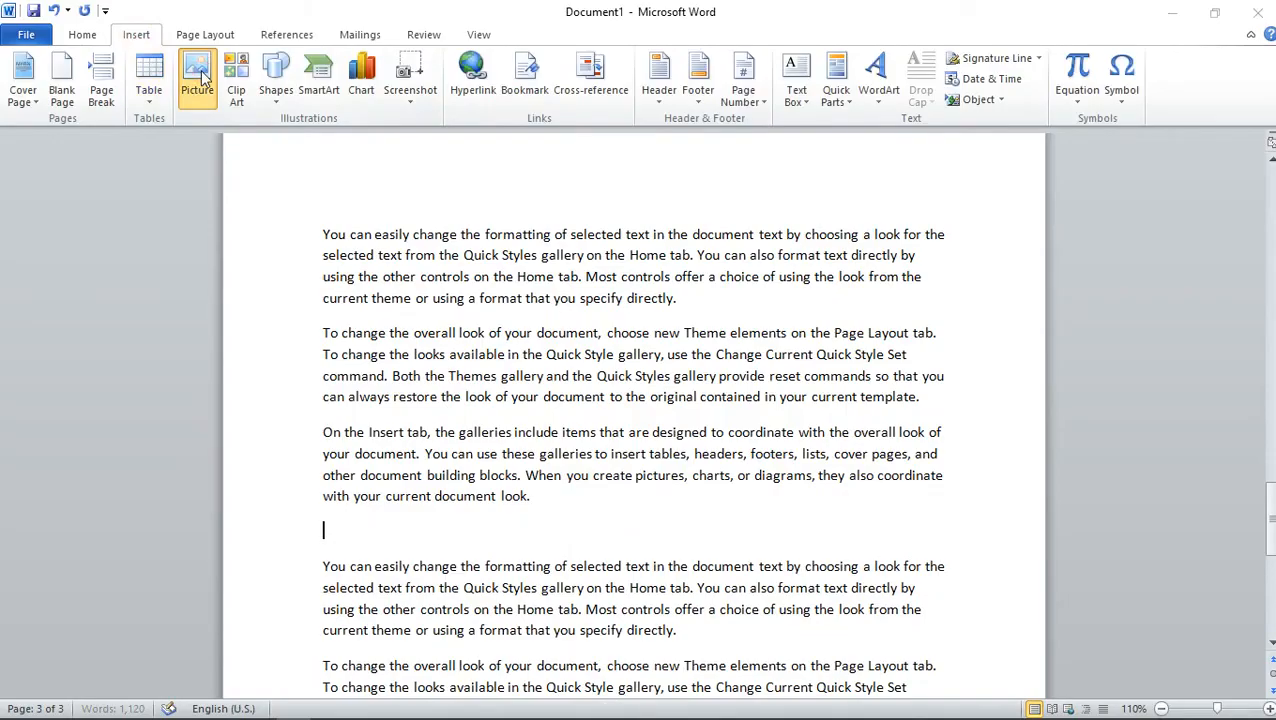
left_click(200, 78)
scroll(400, 250, "down", 3)
scroll(576, 233, "up", 2)
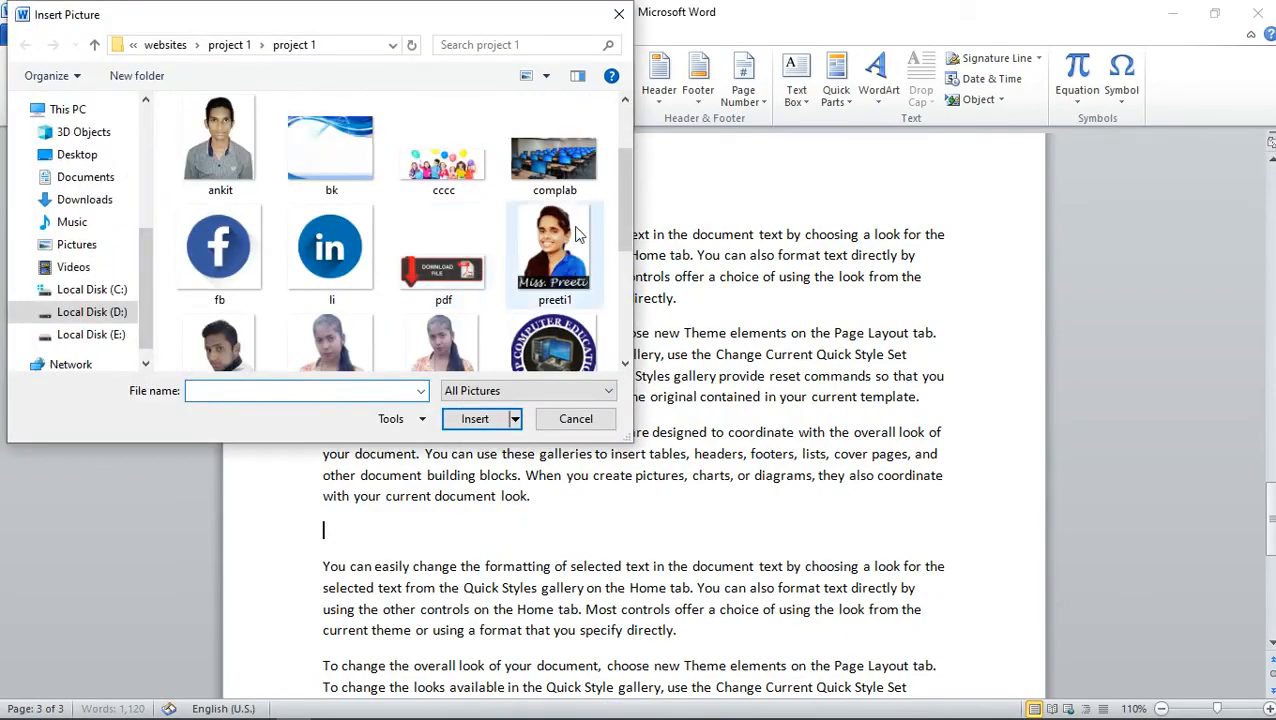
left_click(554, 160)
left_click(470, 420)
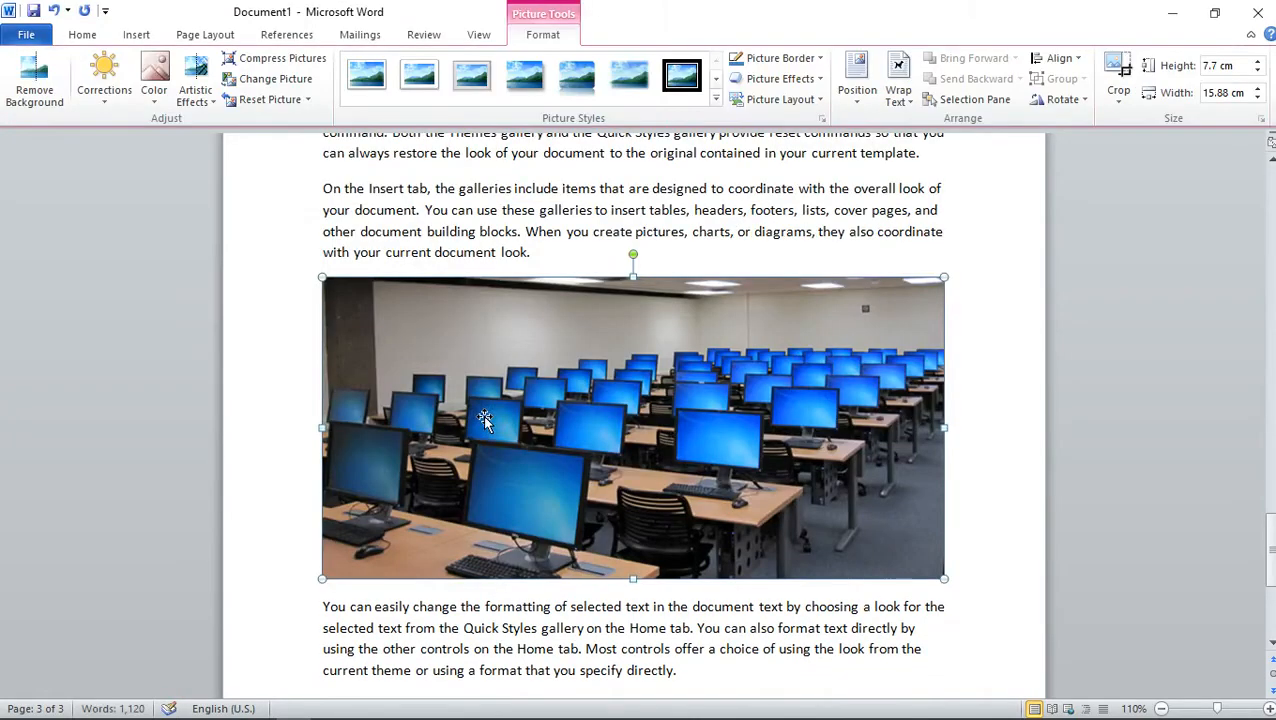
Insert a centred "Figure 3" caption on a new line below the computer lab picture on page three.
left_click(962, 565)
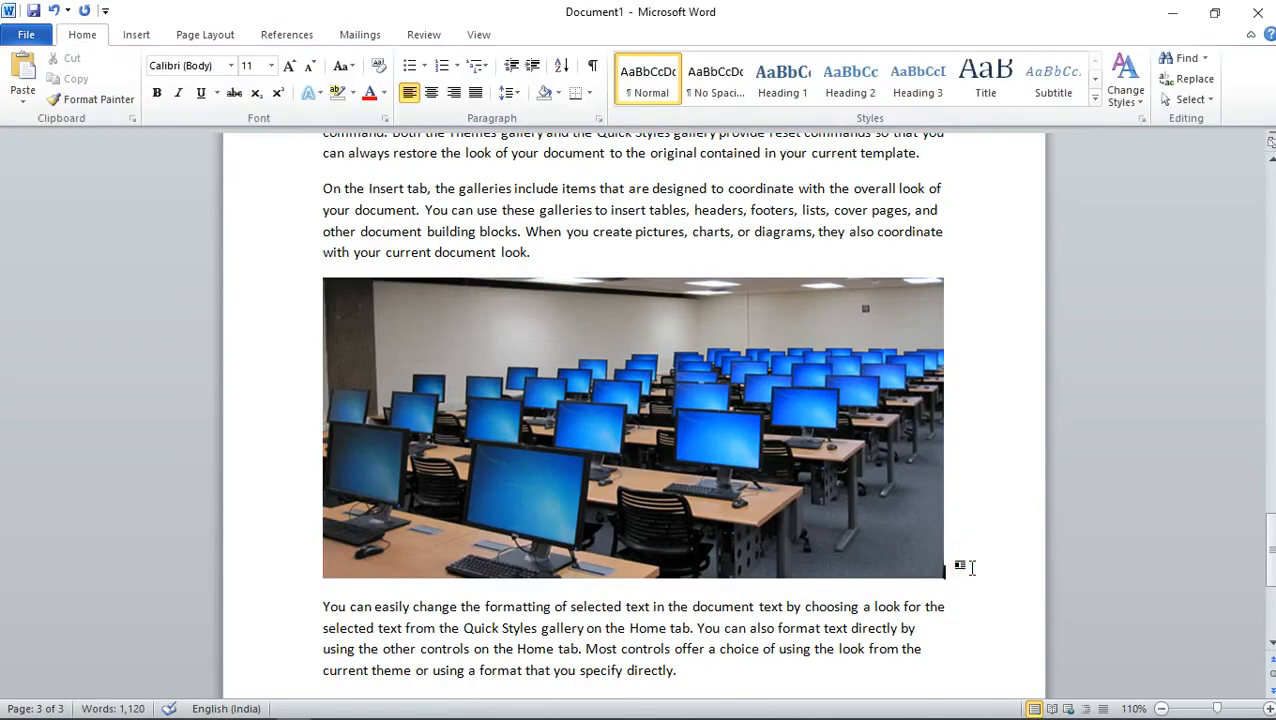
key("Return")
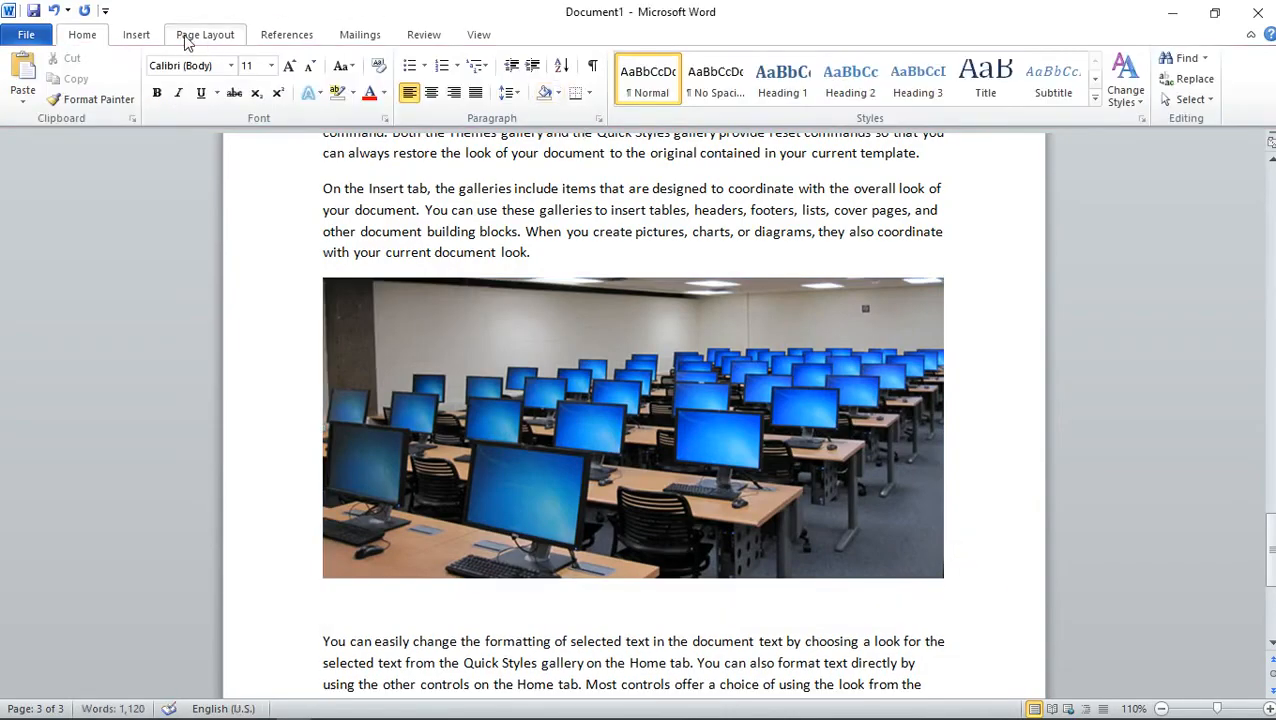
left_click(190, 35)
left_click(285, 35)
left_click(509, 88)
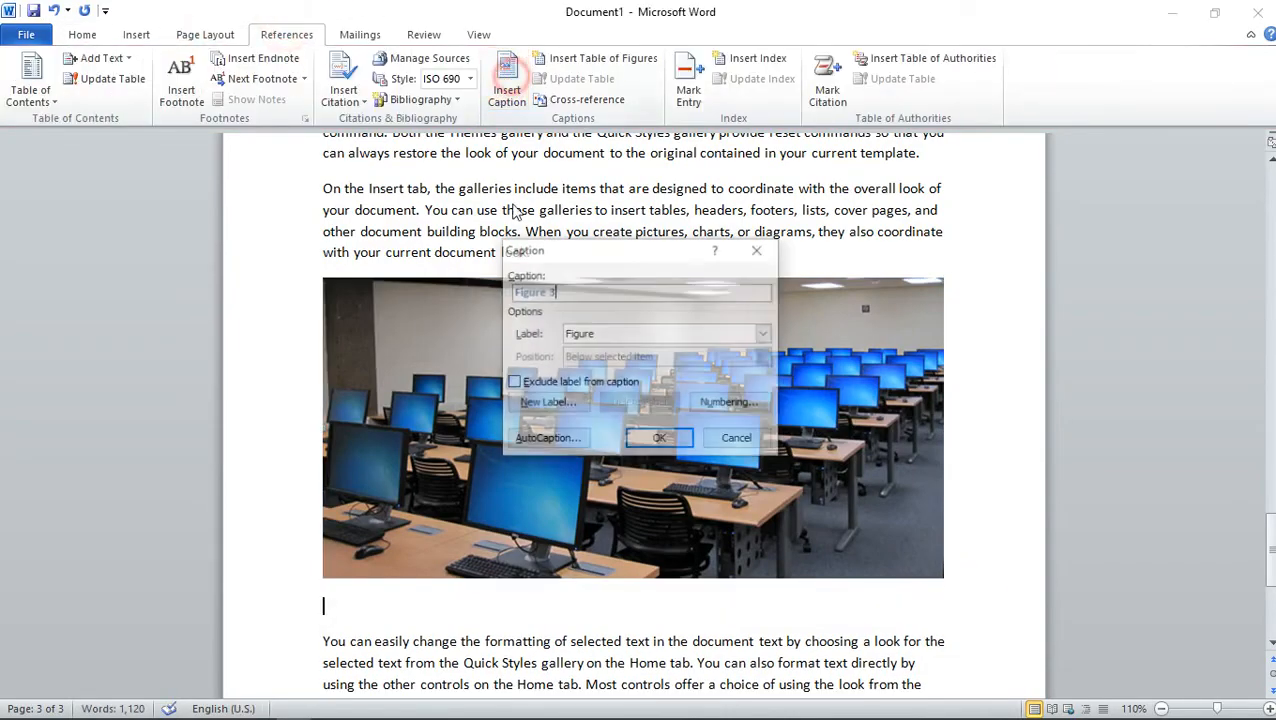
left_click(668, 442)
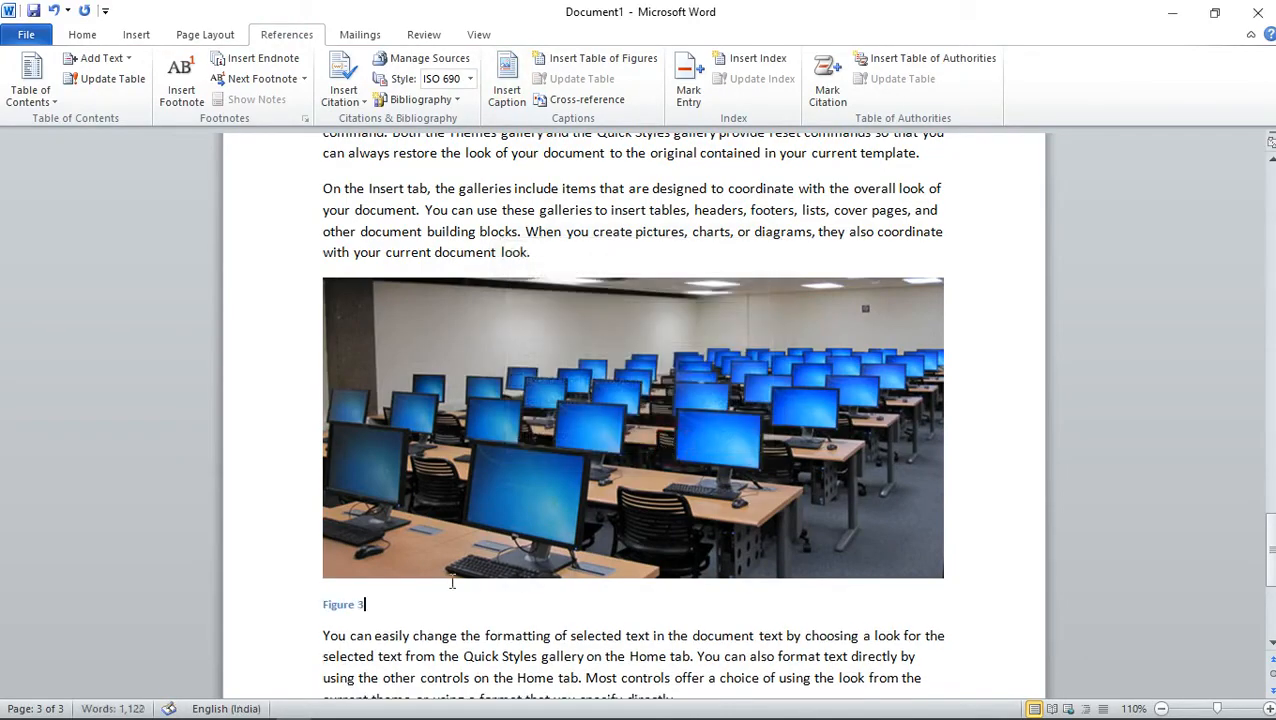
left_click(82, 34)
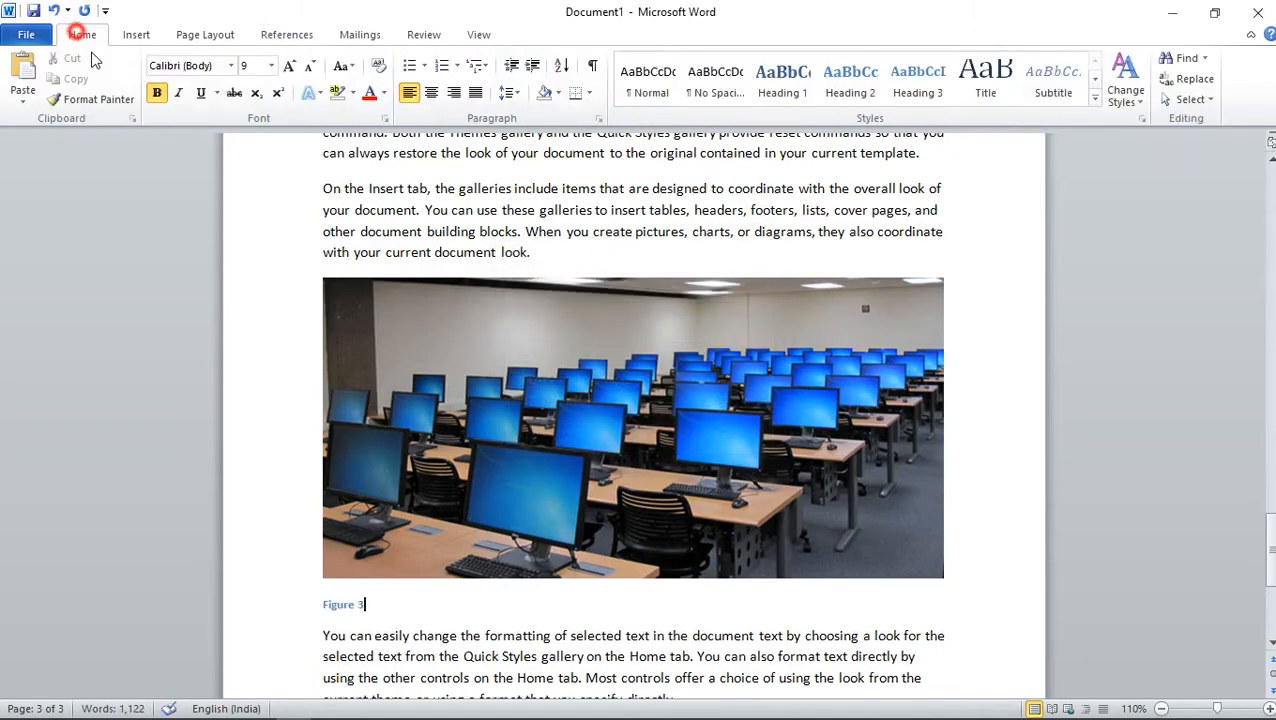
left_click(436, 94)
Update the entire table of figures on page one, including its entries and page numbers.
scroll(645, 369, "up", 7)
scroll(645, 369, "up", 15)
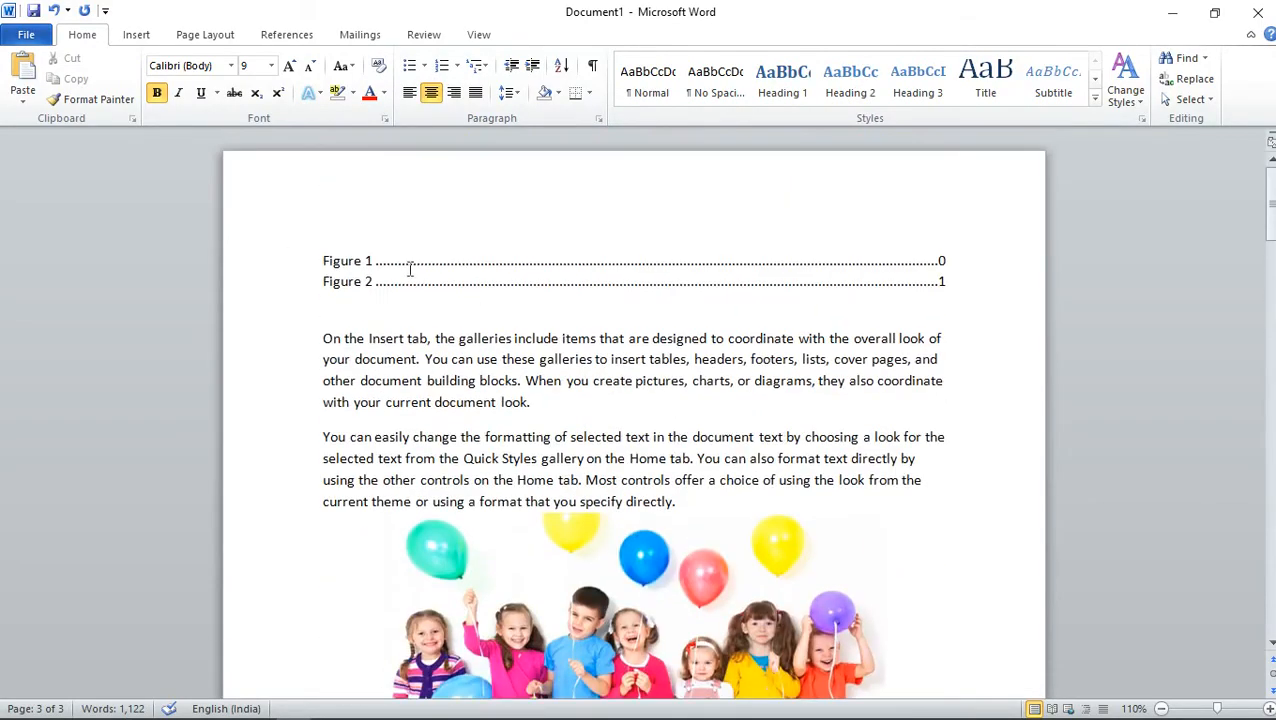
left_click(409, 267)
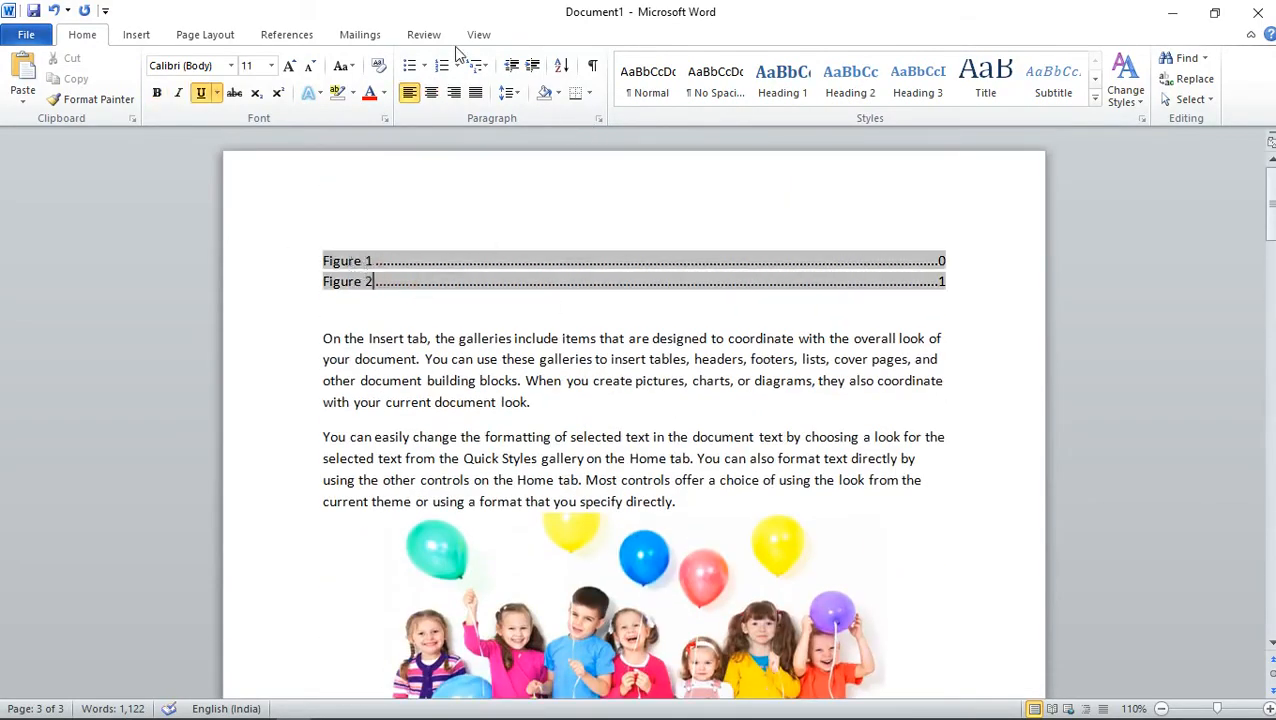
left_click(287, 34)
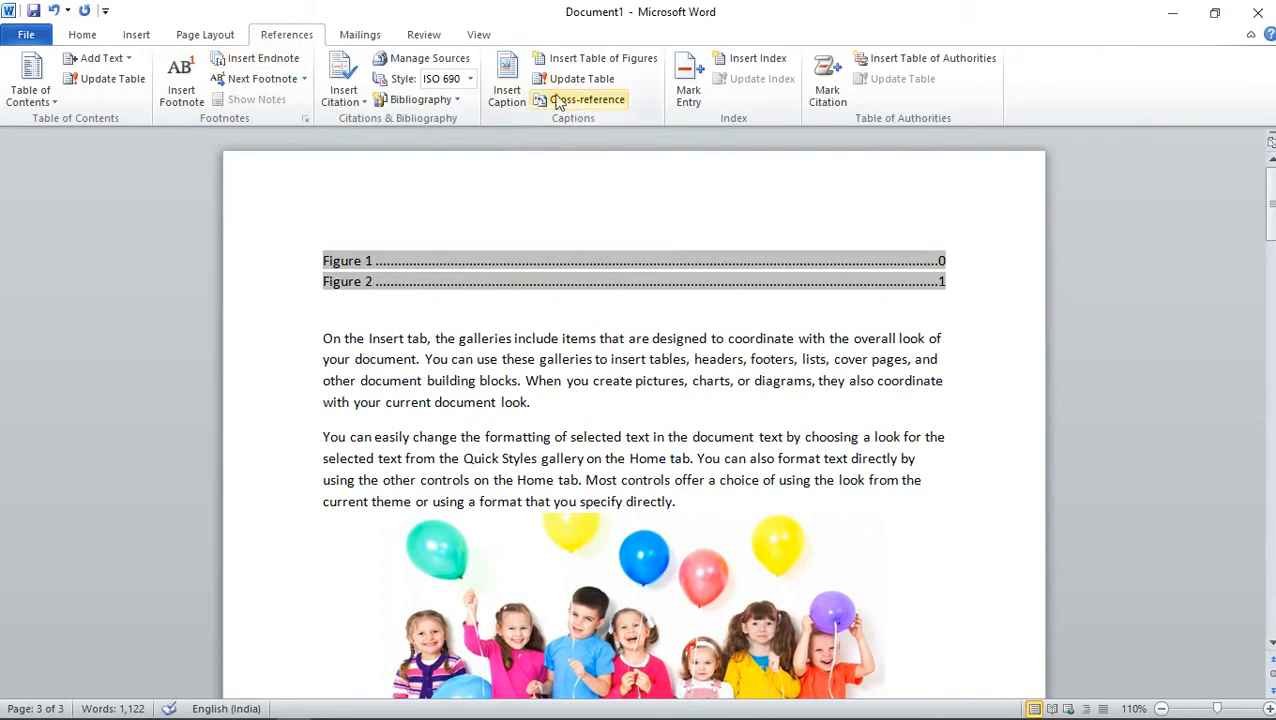
left_click(586, 80)
left_click(545, 367)
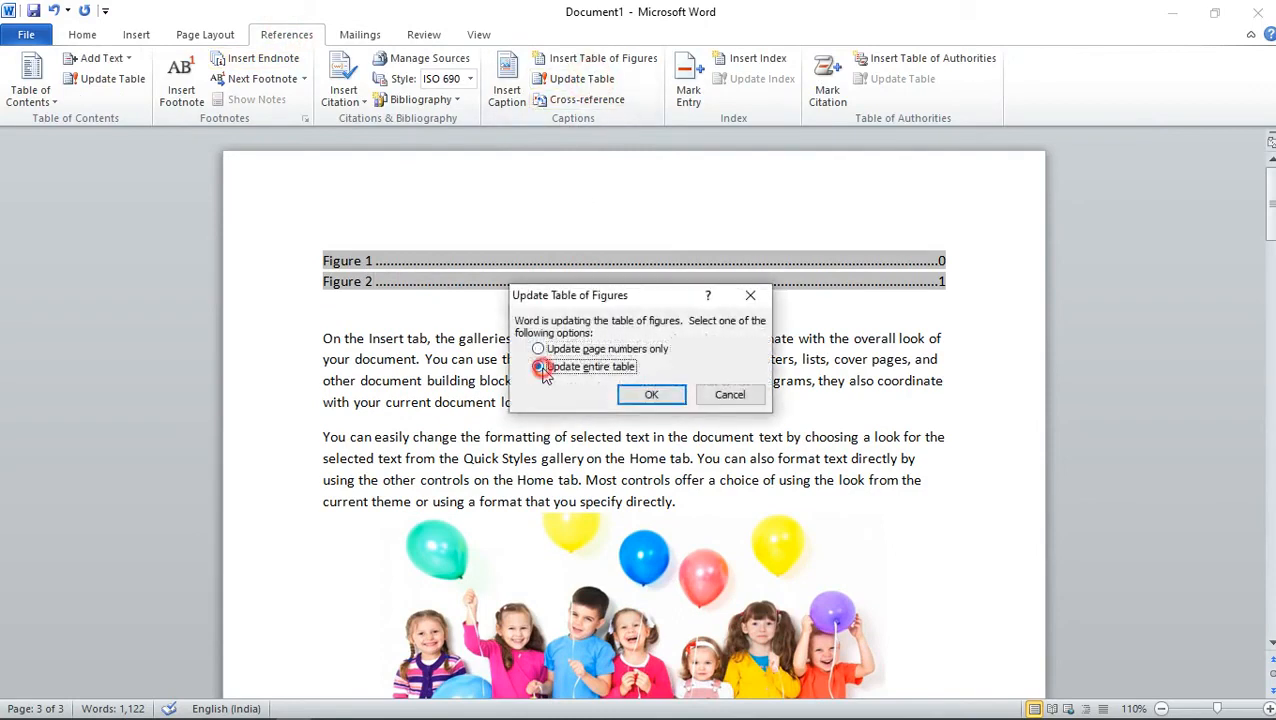
left_click(651, 394)
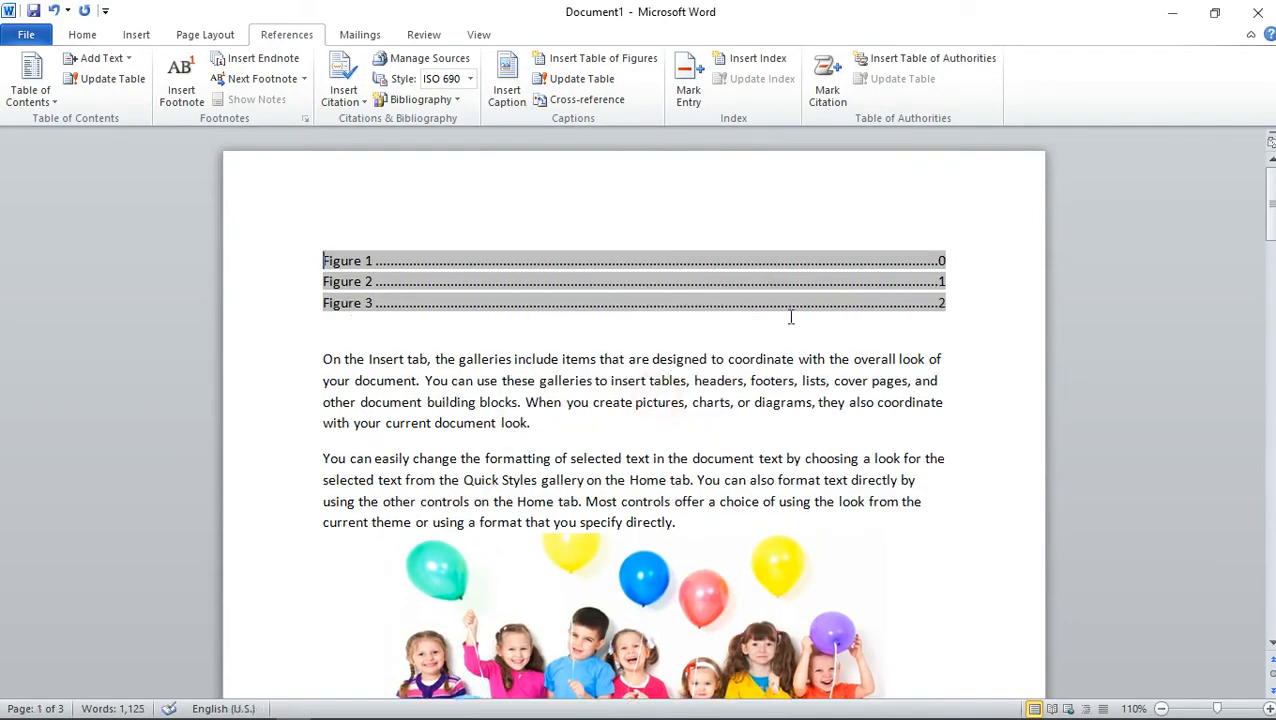
left_click(975, 301)
left_click(136, 34)
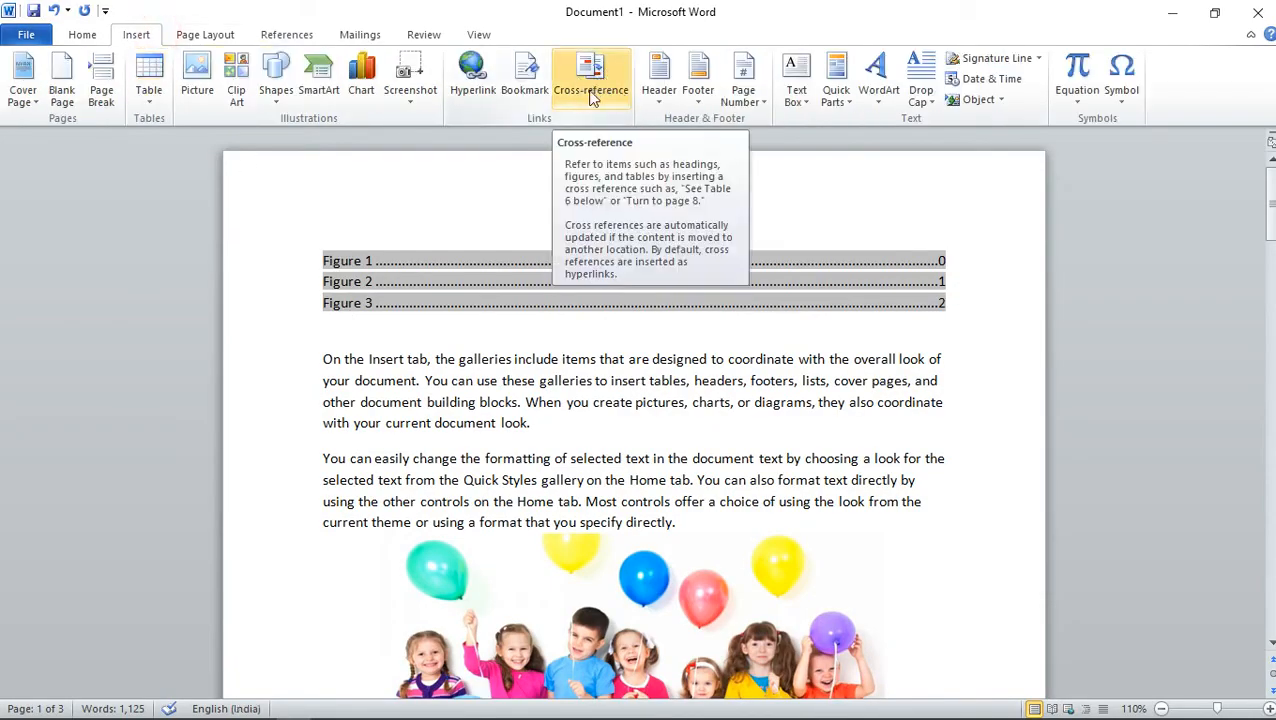
left_click(287, 34)
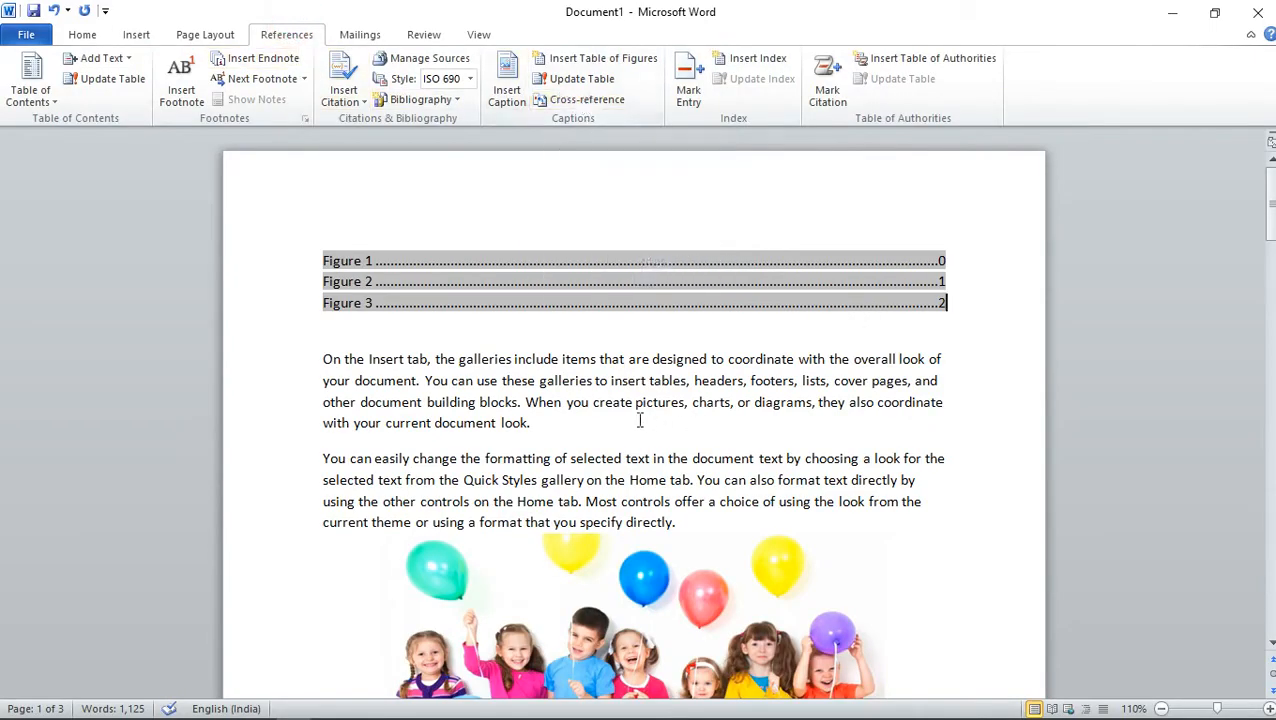
left_click(583, 420)
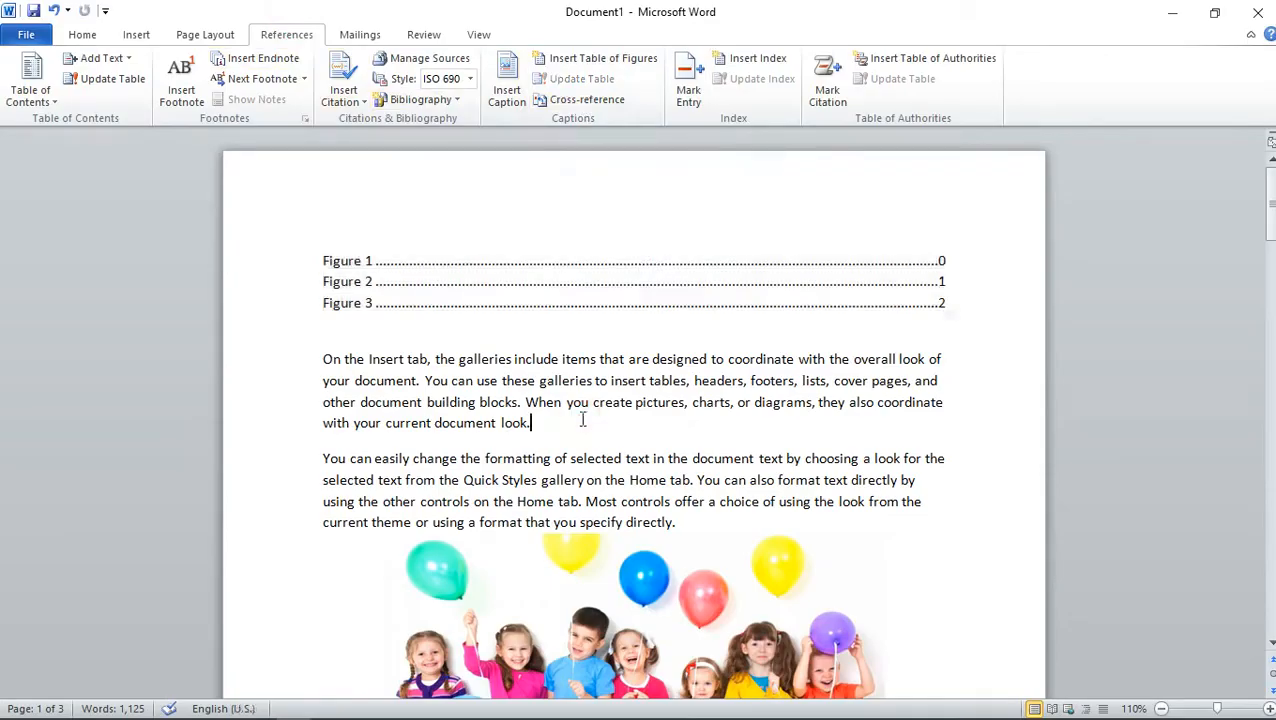
Add a new line below the last paragraph at the end of page three.
scroll(780, 620, "down", 15)
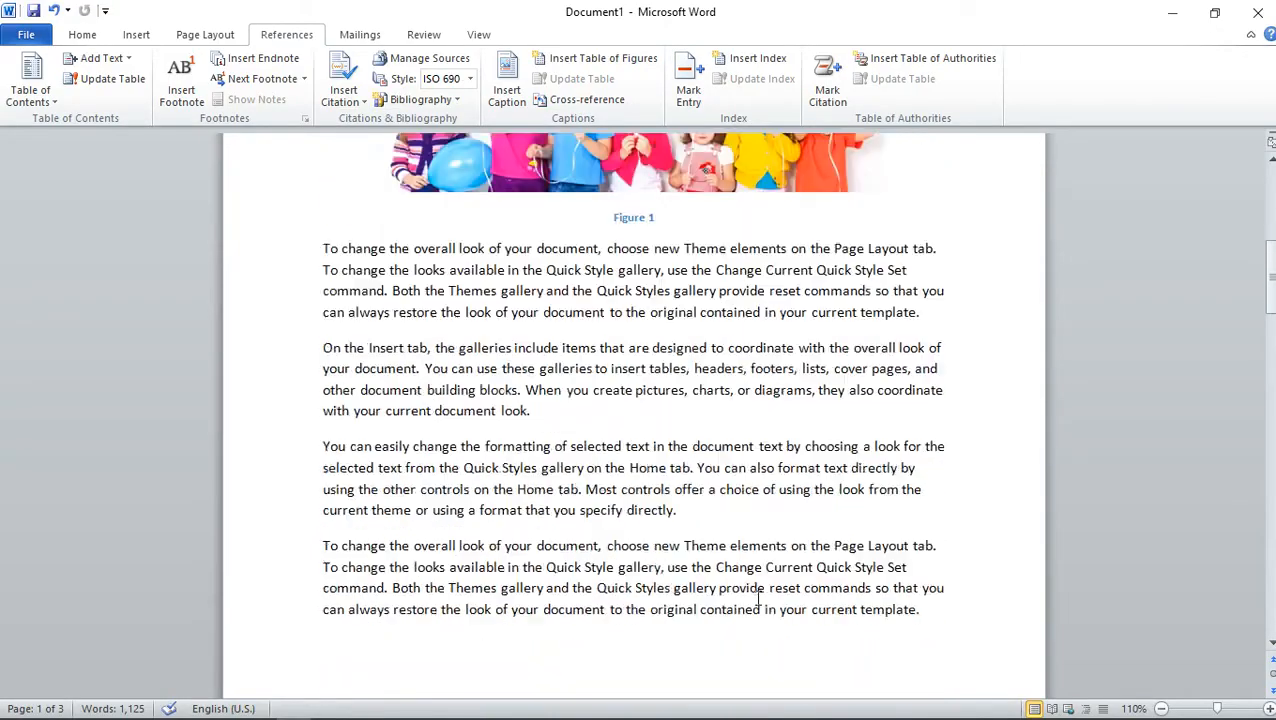
scroll(790, 578, "down", 10)
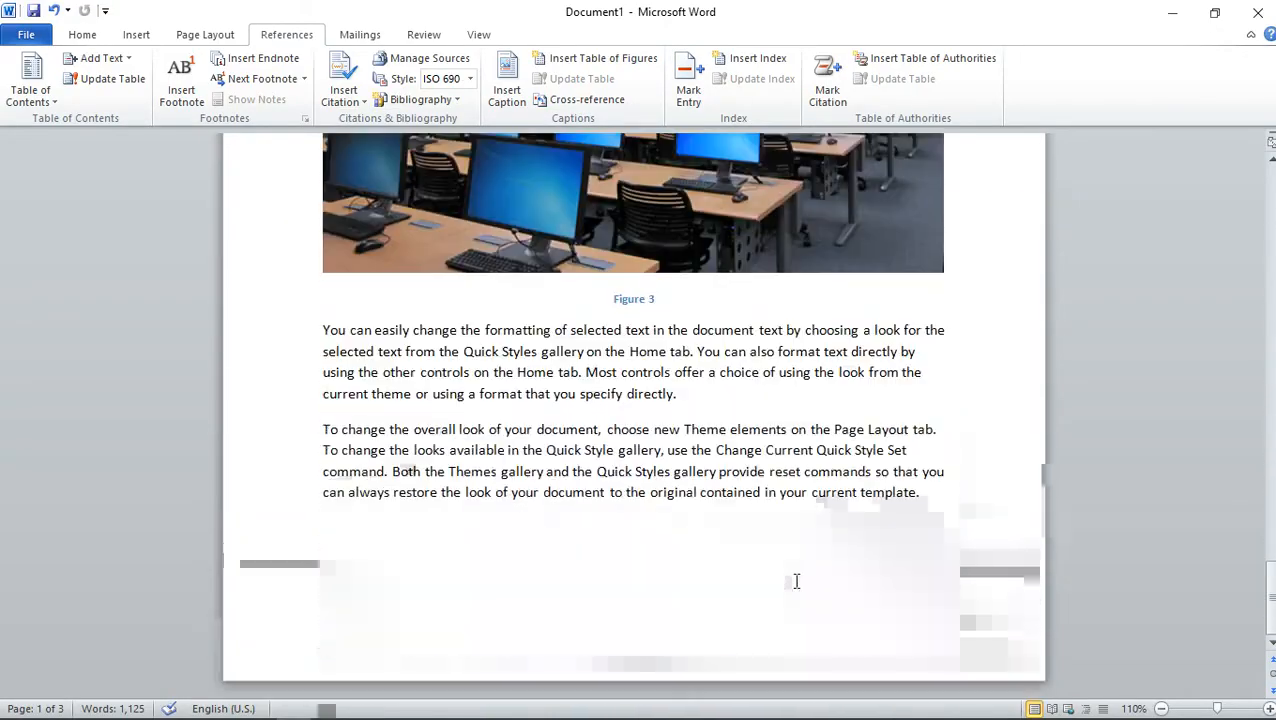
left_click(935, 522)
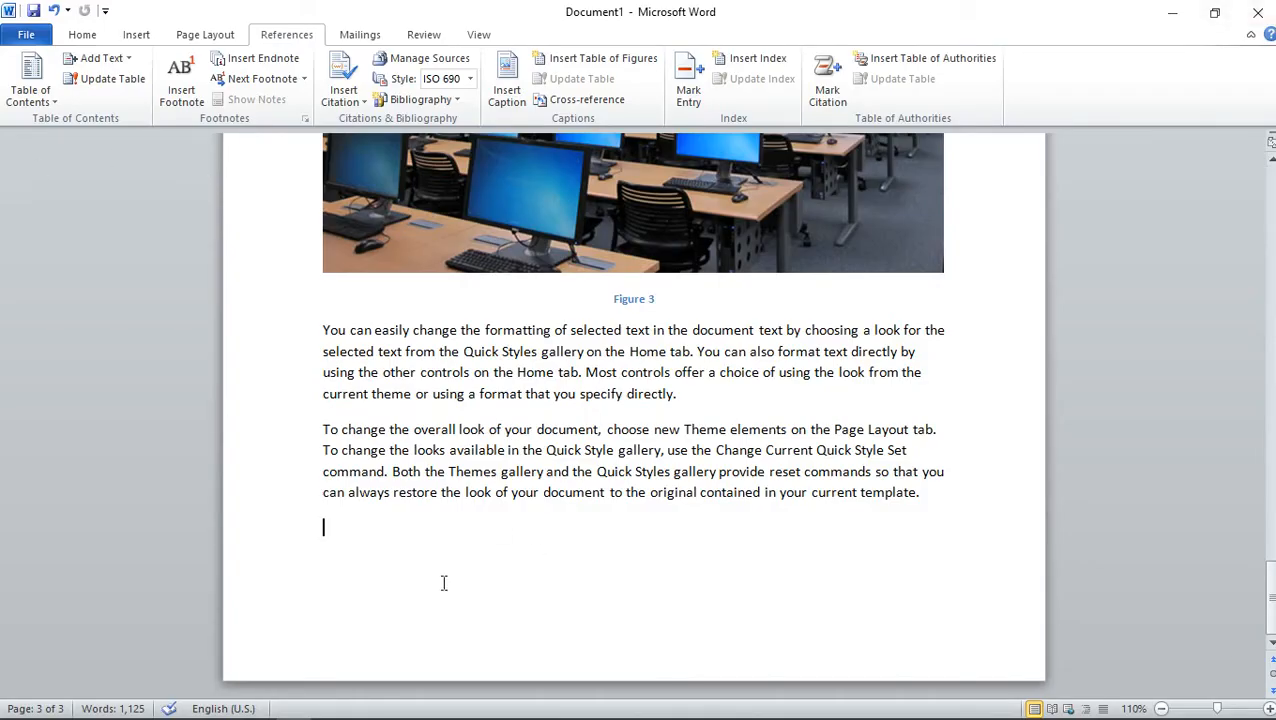
key("Return")
Insert a hyperlinked cross-reference to the entire Figure 1 caption on the new line at the end of page three.
left_click(591, 104)
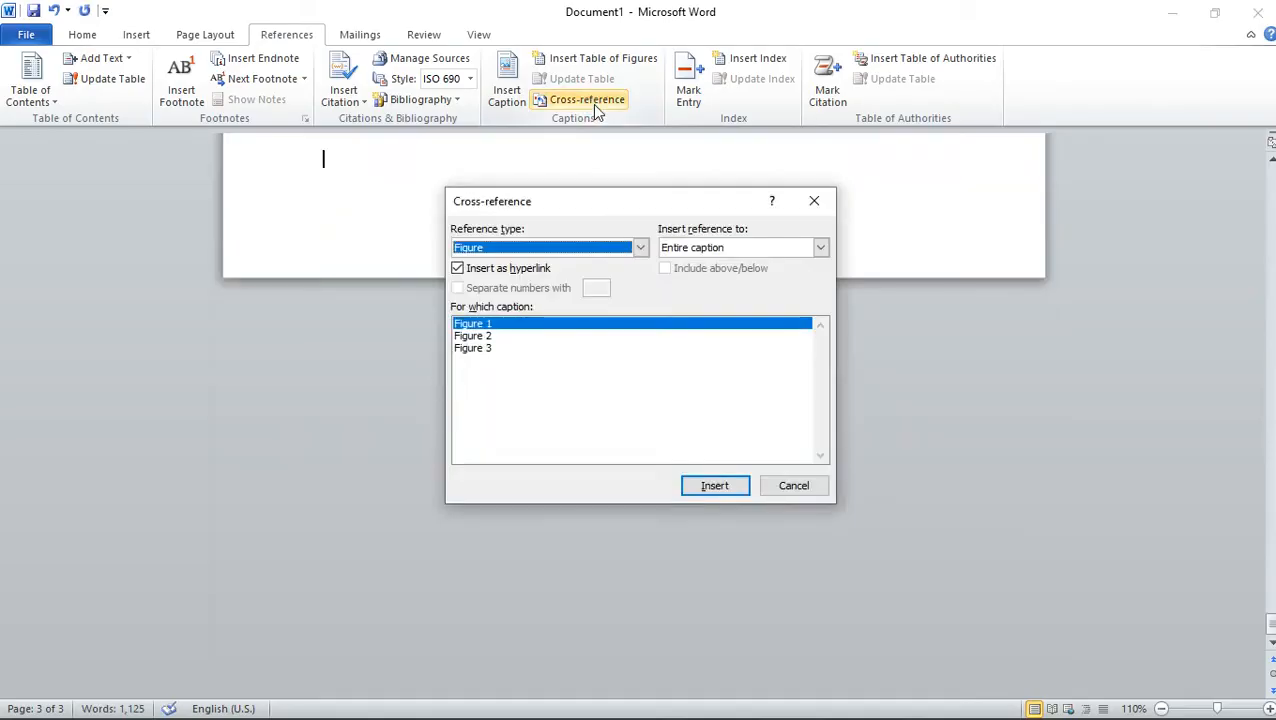
left_click(640, 247)
scroll(500, 308, "up", 1)
scroll(500, 308, "down", 1)
left_click(498, 314)
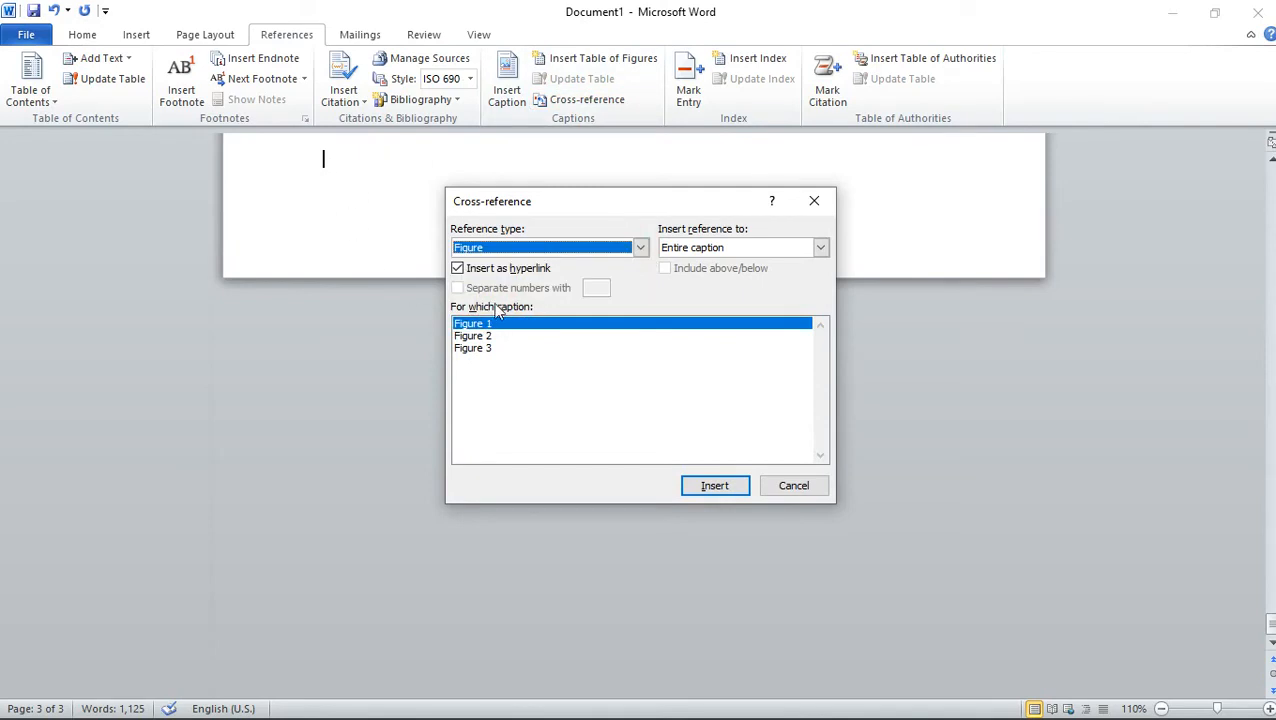
left_click(488, 336)
left_click(488, 349)
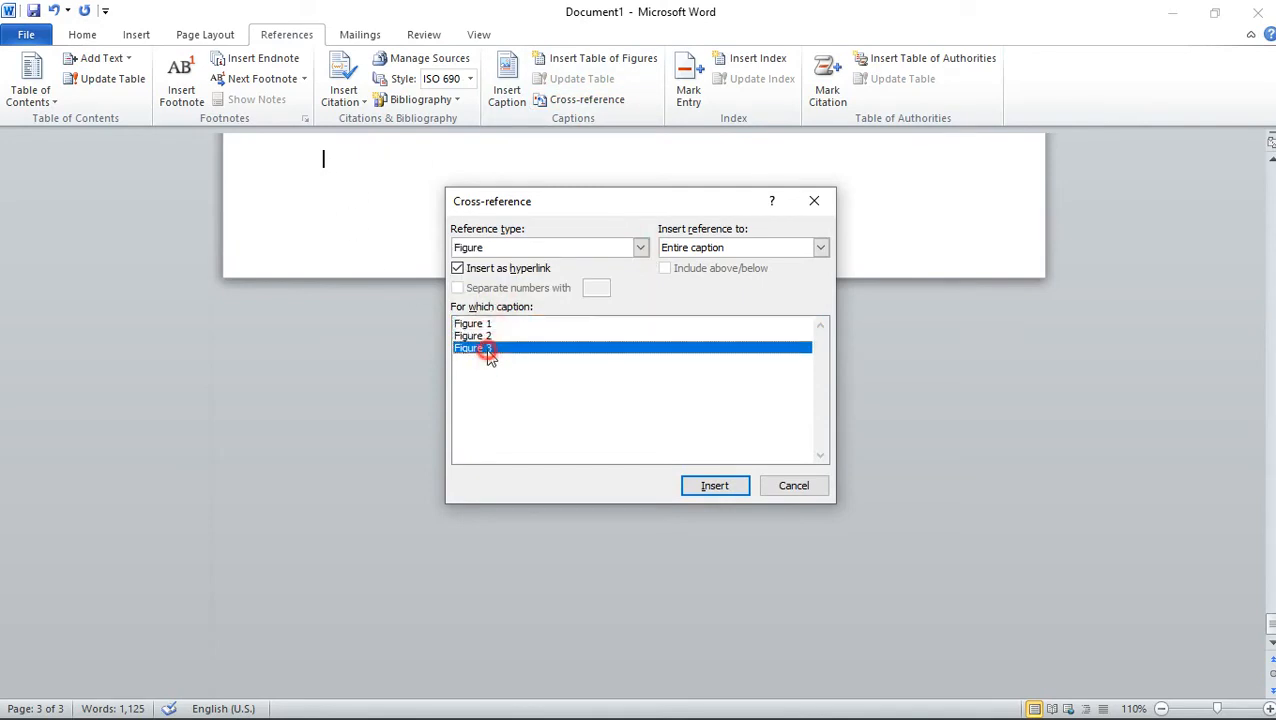
left_click(488, 324)
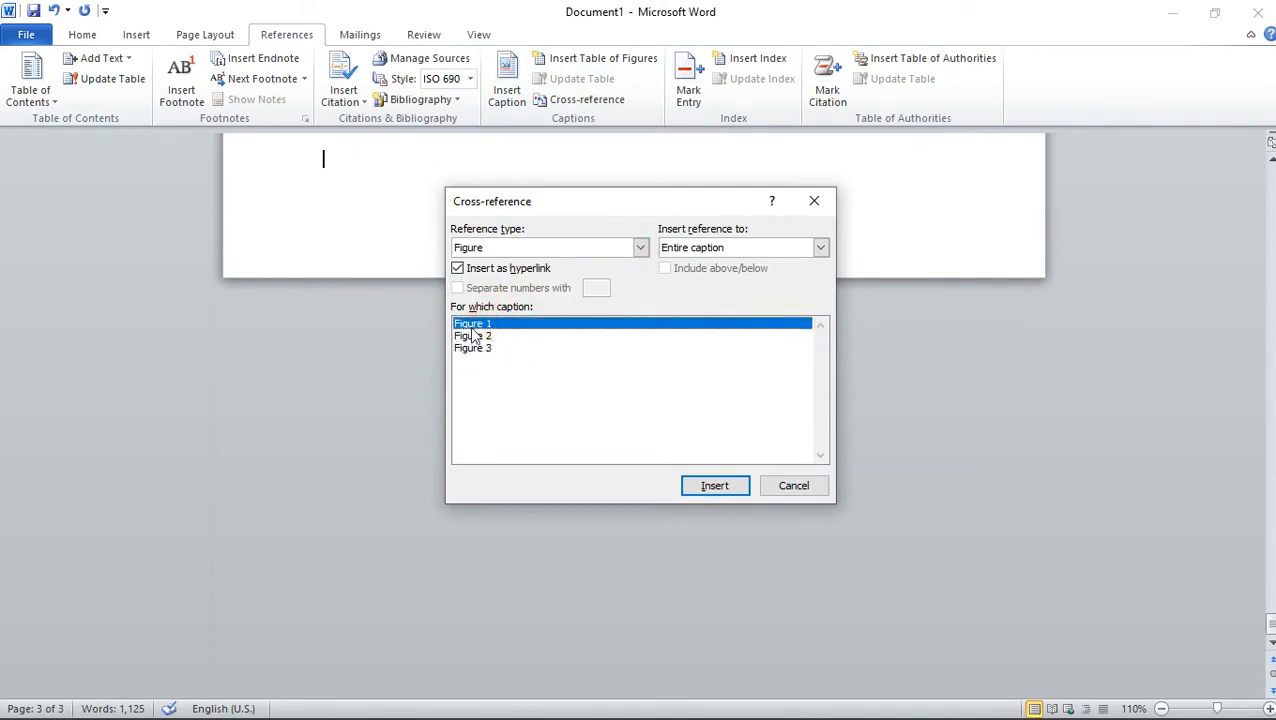
left_click(733, 486)
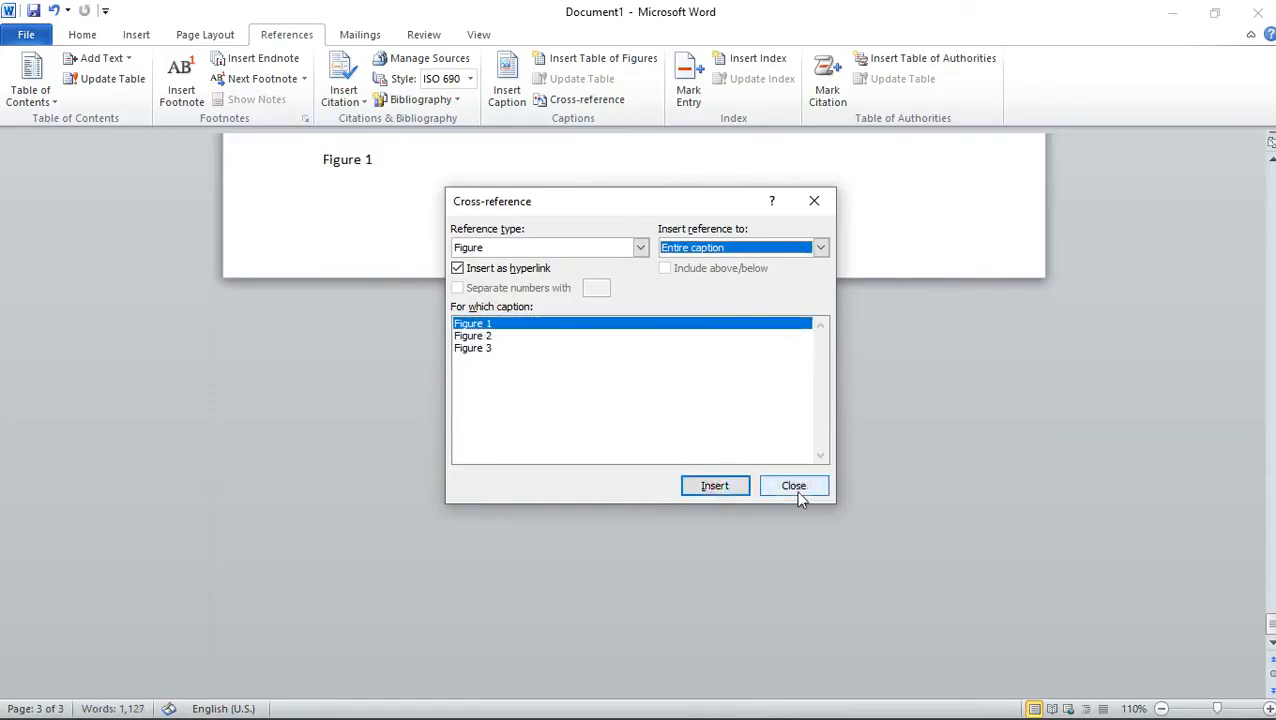
left_click(795, 490)
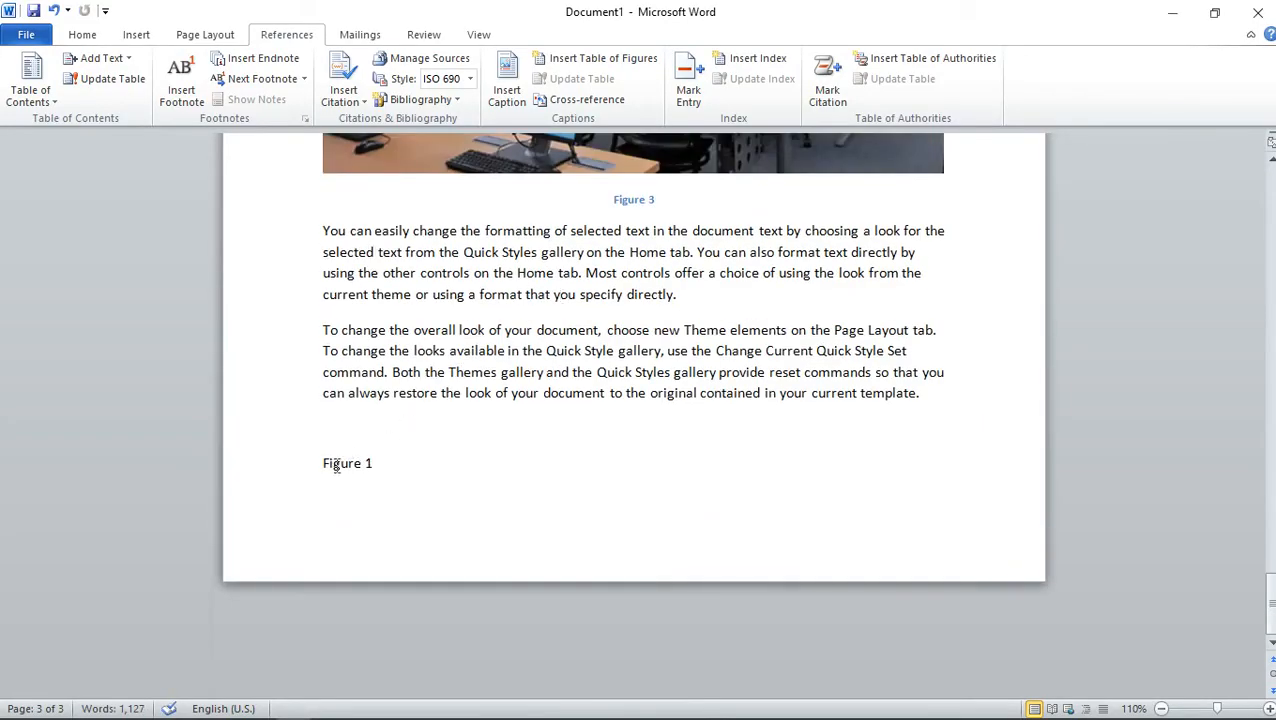
Follow the Figure 1 cross-reference at the end of the document to its caption on page one.
scroll(647, 432, "up", 5)
scroll(651, 432, "down", 4)
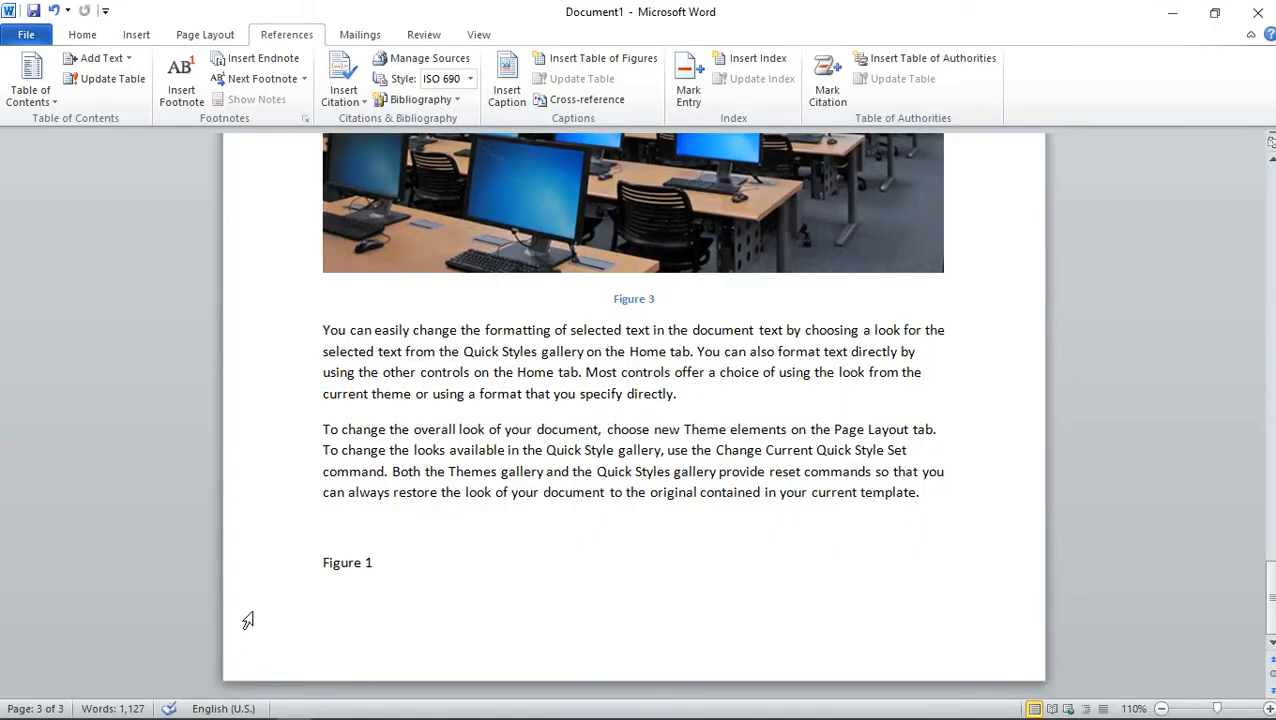
left_click(336, 563, "ctrl")
scroll(570, 270, "up", 6)
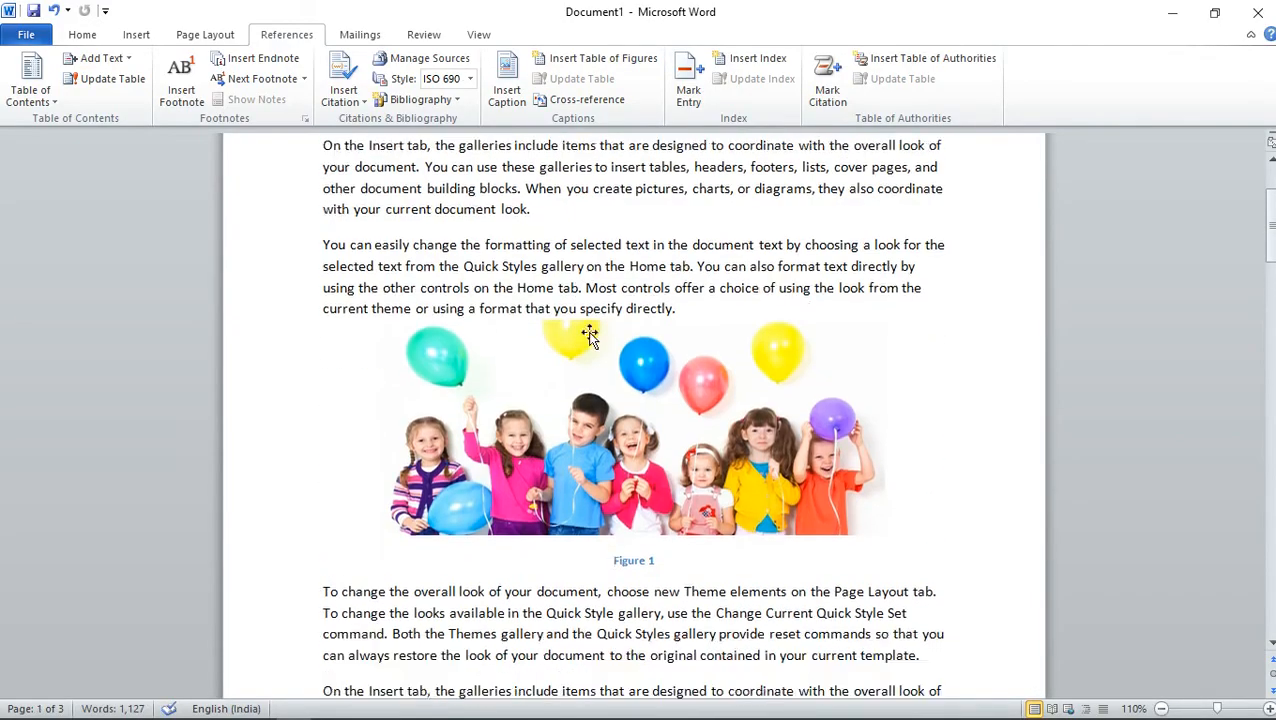
scroll(590, 340, "down", 3)
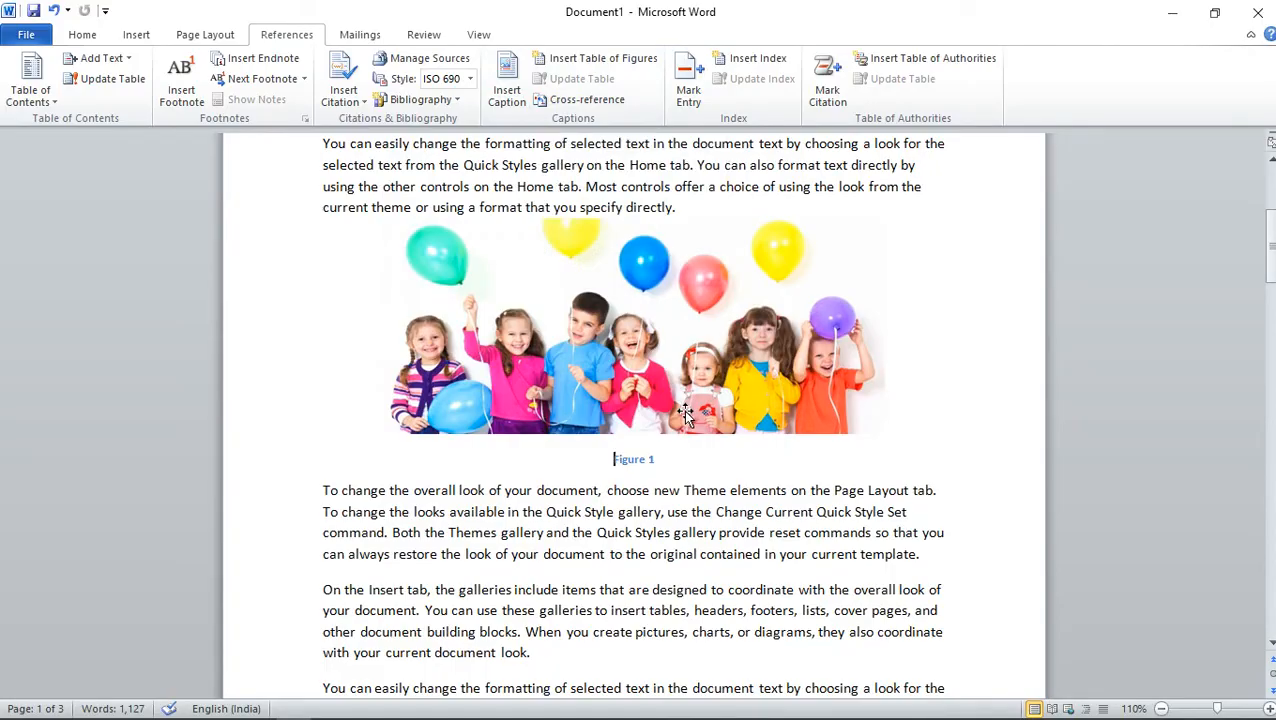
Review the reference types available for a cross-reference without inserting one.
left_click(614, 459)
left_click(585, 99)
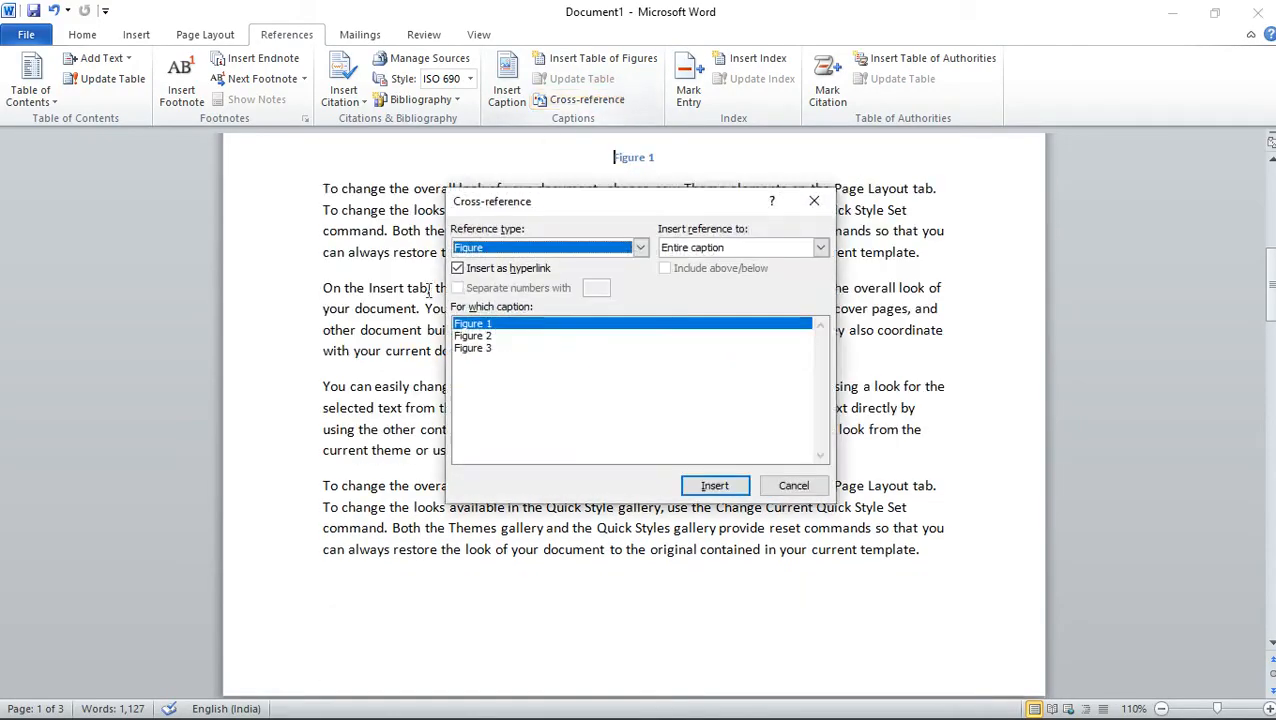
left_click(640, 248)
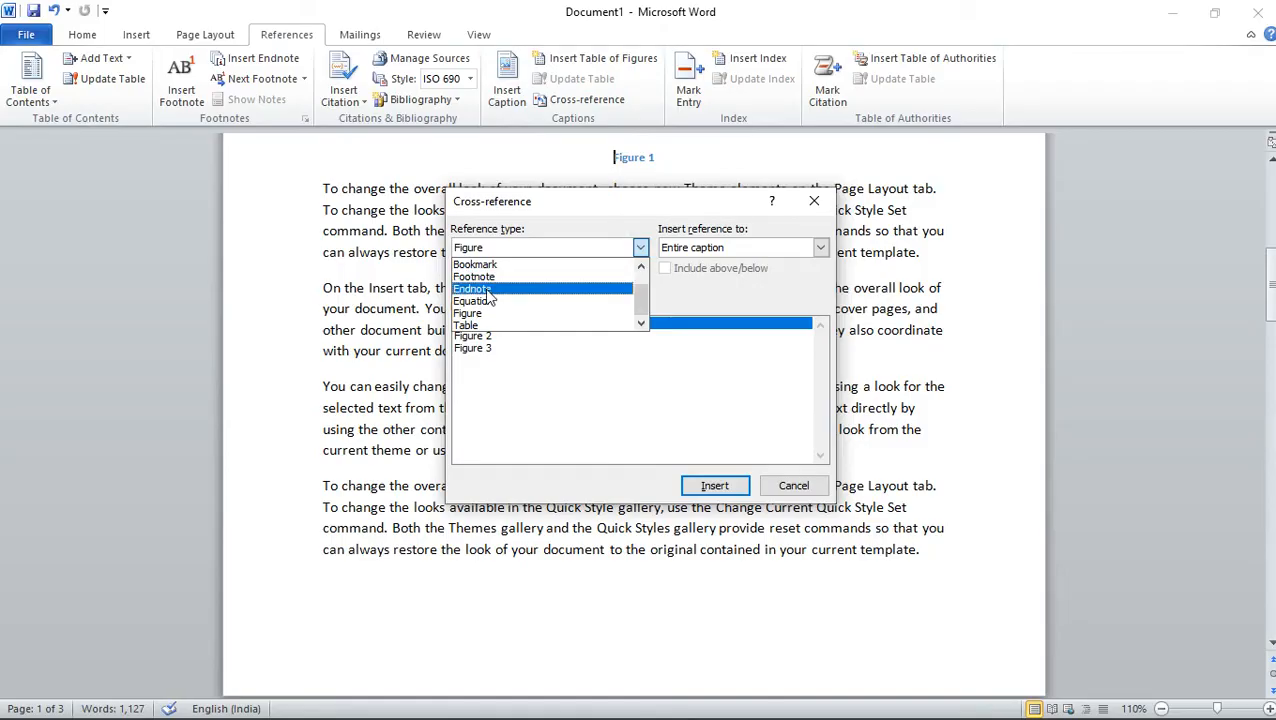
left_click(795, 490)
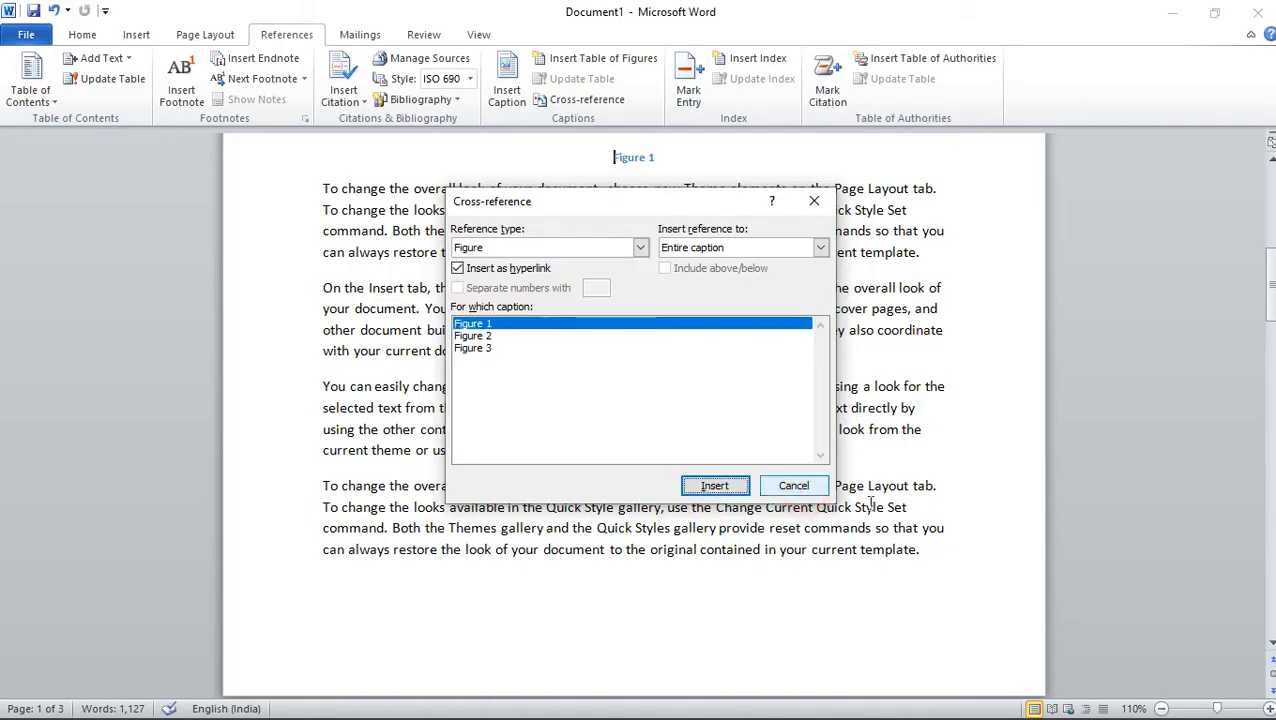
left_click(770, 488)
Mark the word "galleries" in the first paragraph on page one as a citation in the Cases category.
scroll(723, 447, "up", 5)
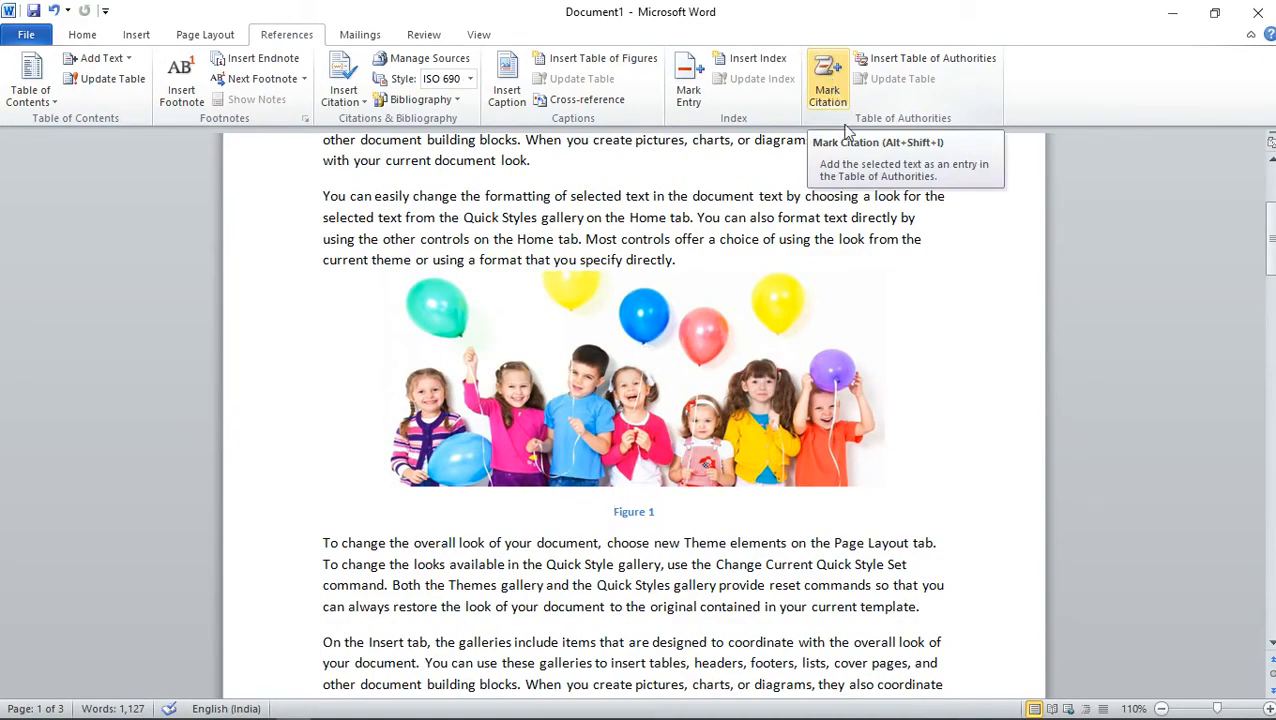
scroll(620, 450, "up", 5)
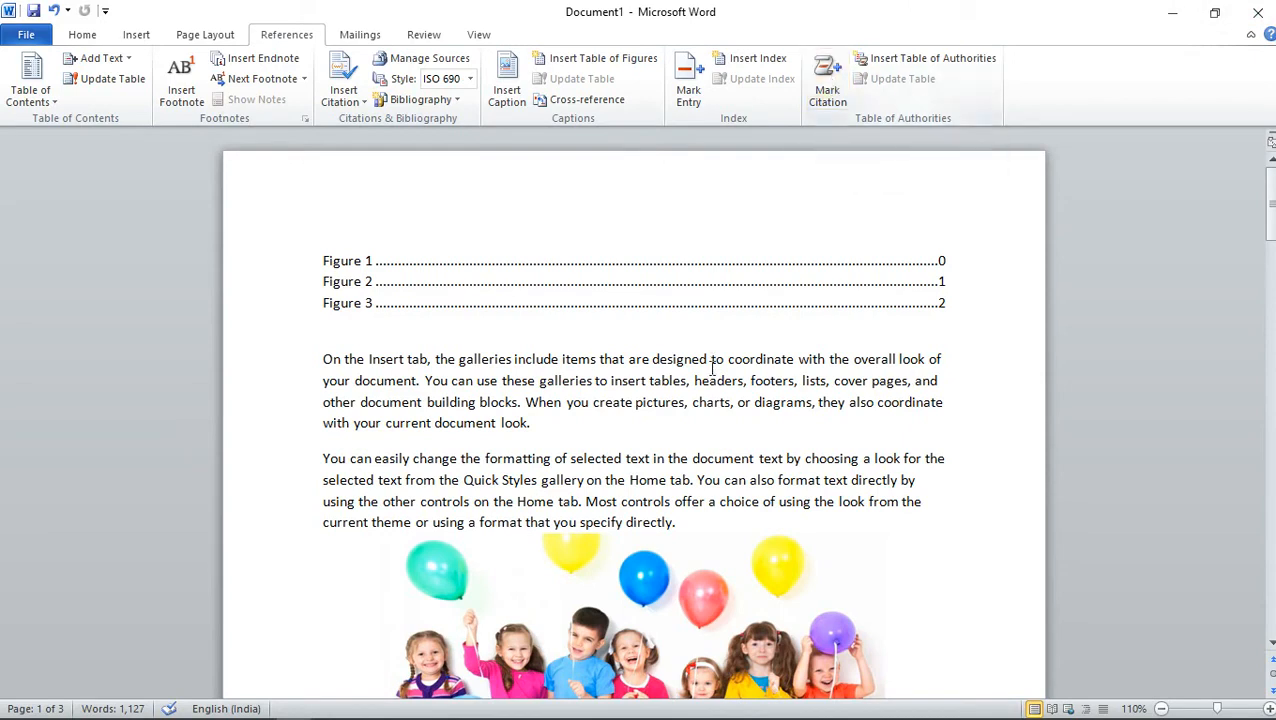
scroll(563, 404, "down", 1)
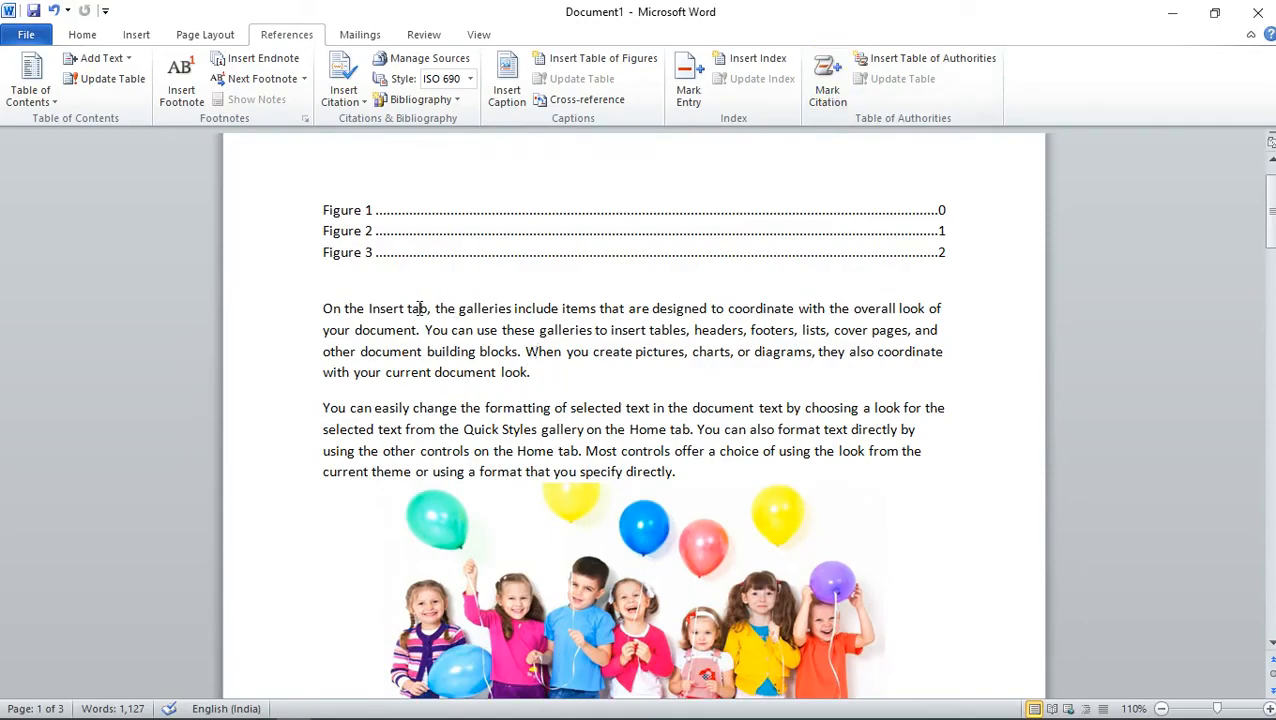
left_click_drag(462, 313, 511, 313)
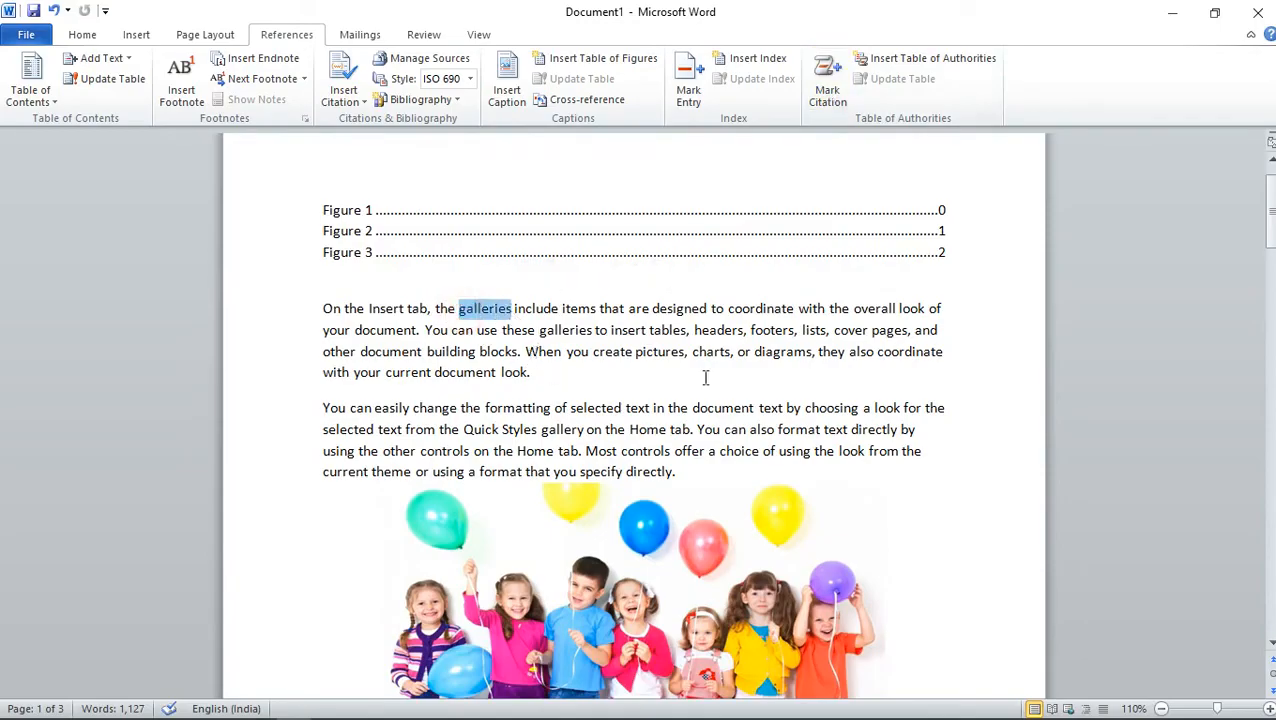
left_click(827, 80)
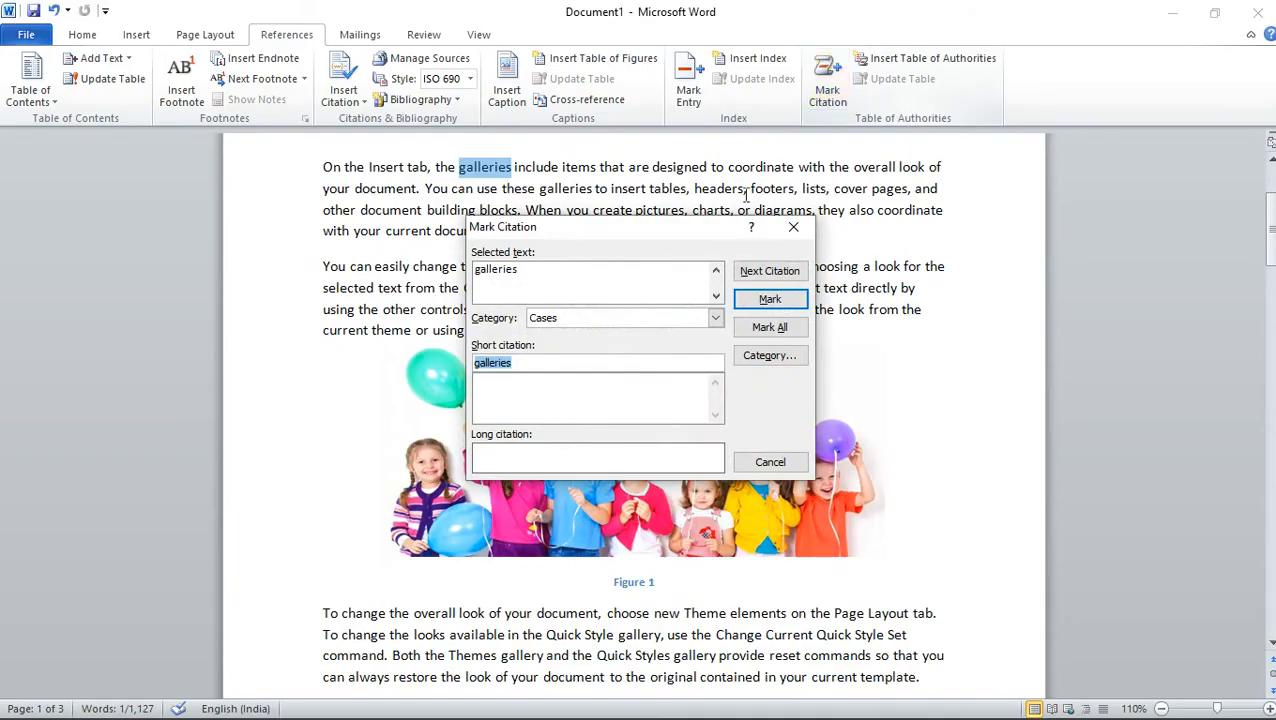
left_click(769, 300)
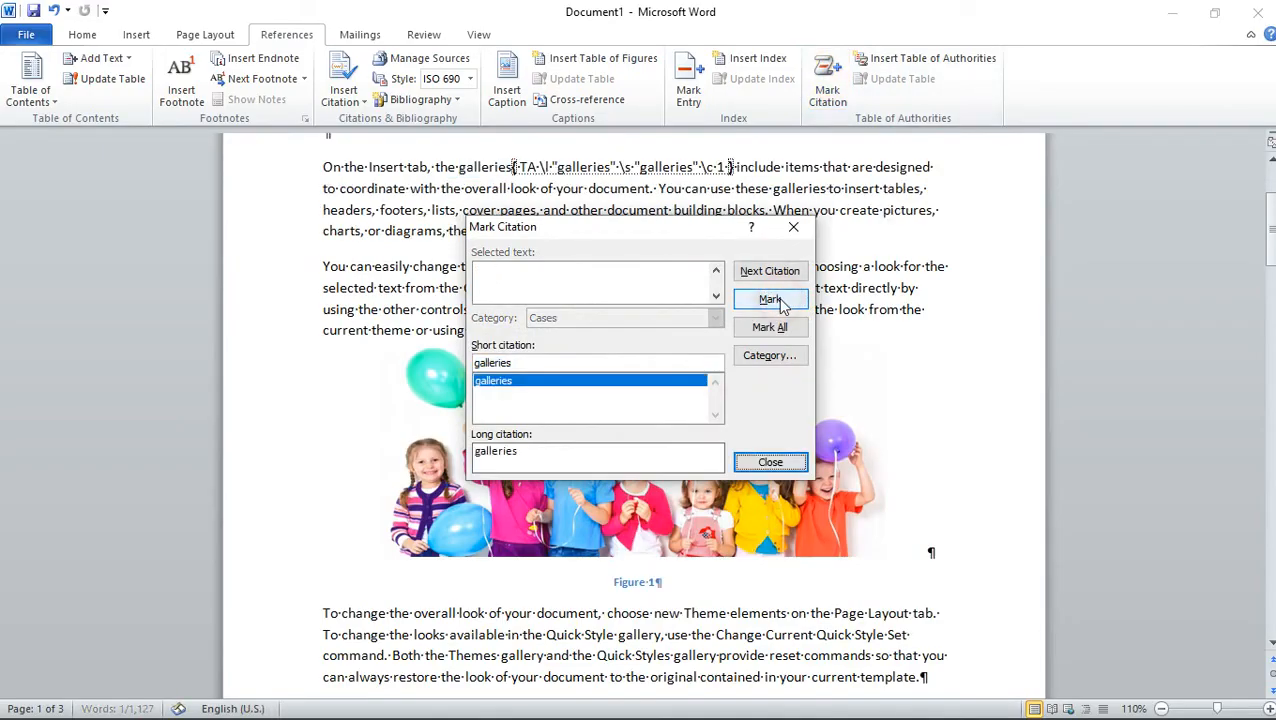
left_click(793, 227)
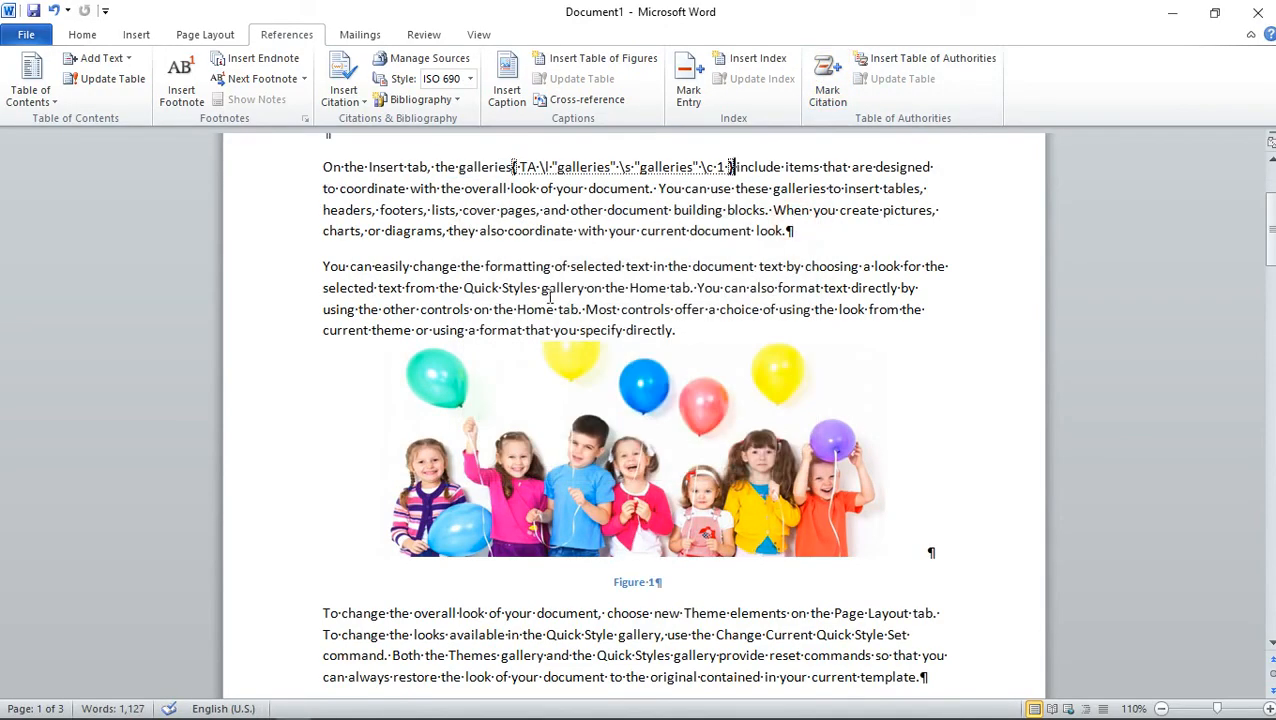
Mark the word "document" in the paragraph above the Figure 1 picture as a Cases citation.
left_click_drag(693, 268, 755, 268)
left_click(826, 85)
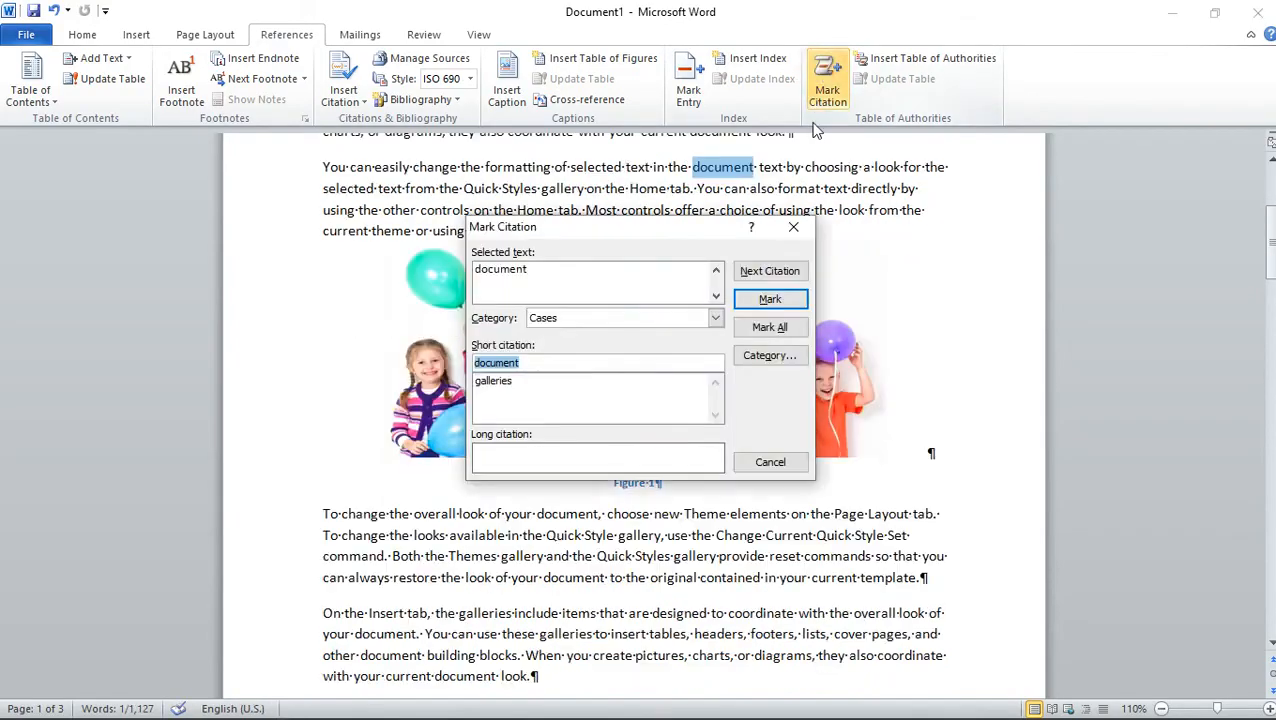
left_click(770, 299)
left_click(793, 226)
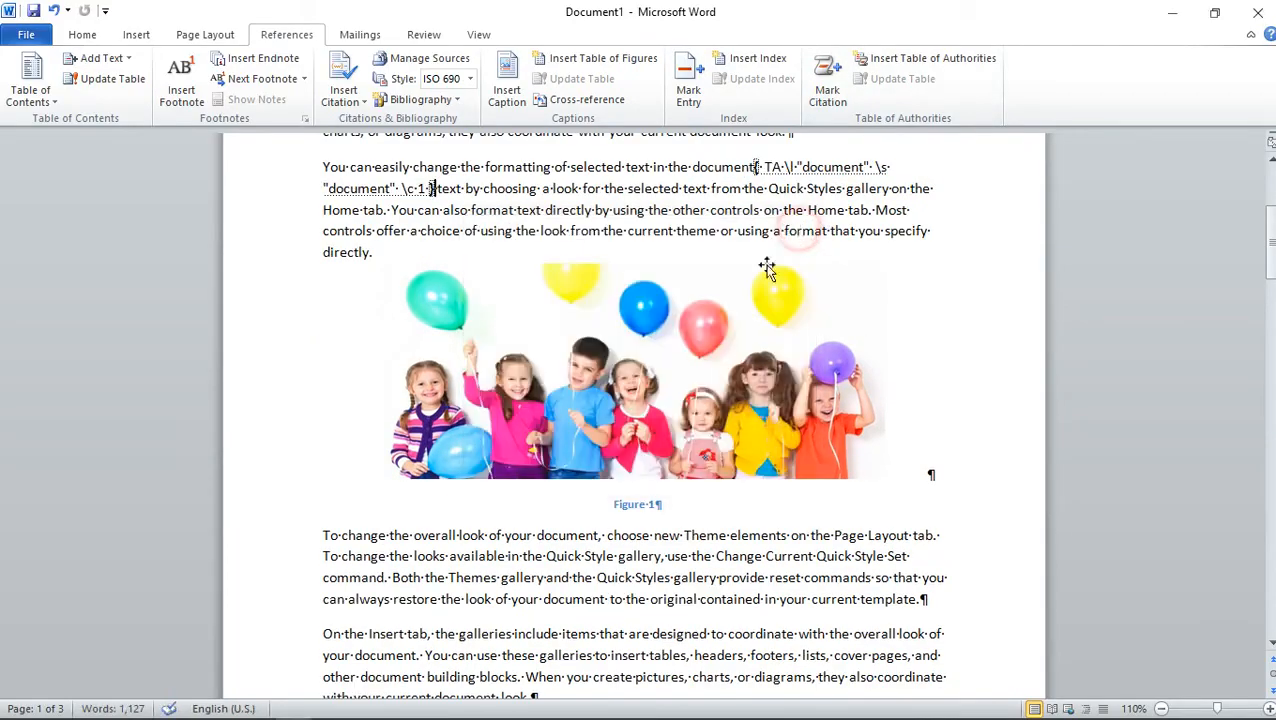
Mark the word "include" in the "On the Insert tab" paragraph below Figure 1 as a Cases citation.
scroll(648, 407, "down", 3)
left_click_drag(516, 431, 555, 431)
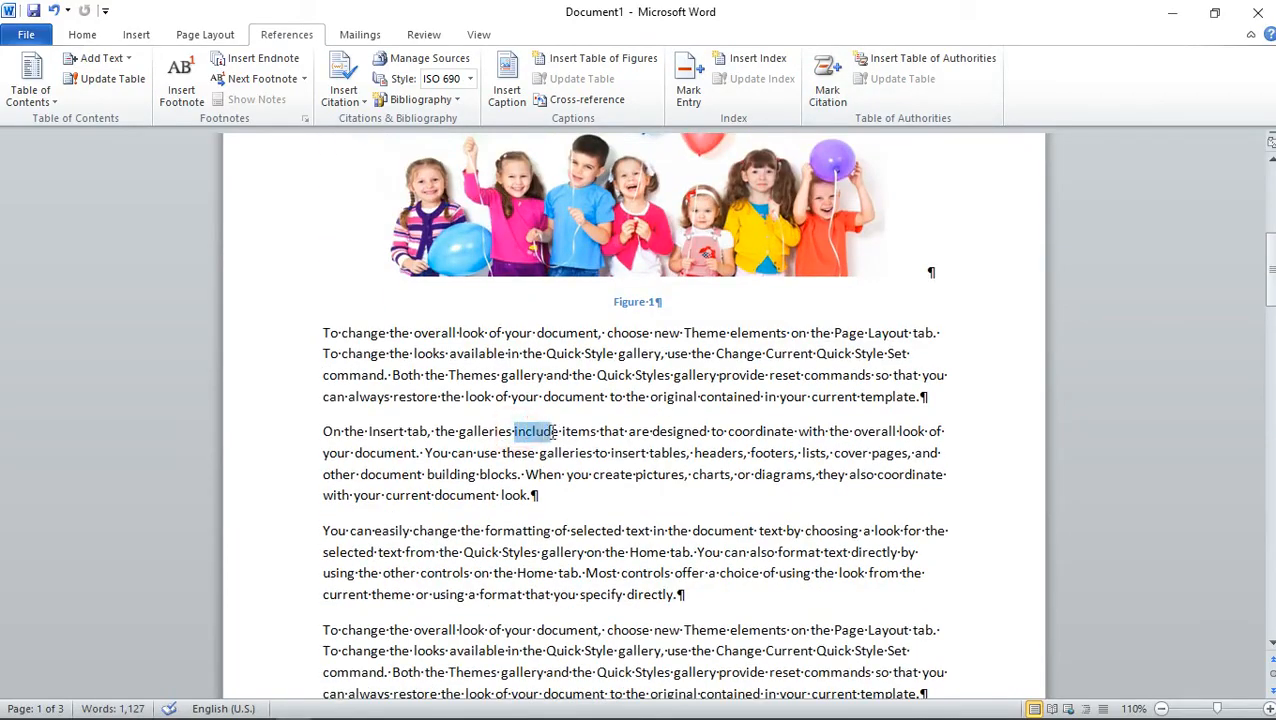
left_click(827, 82)
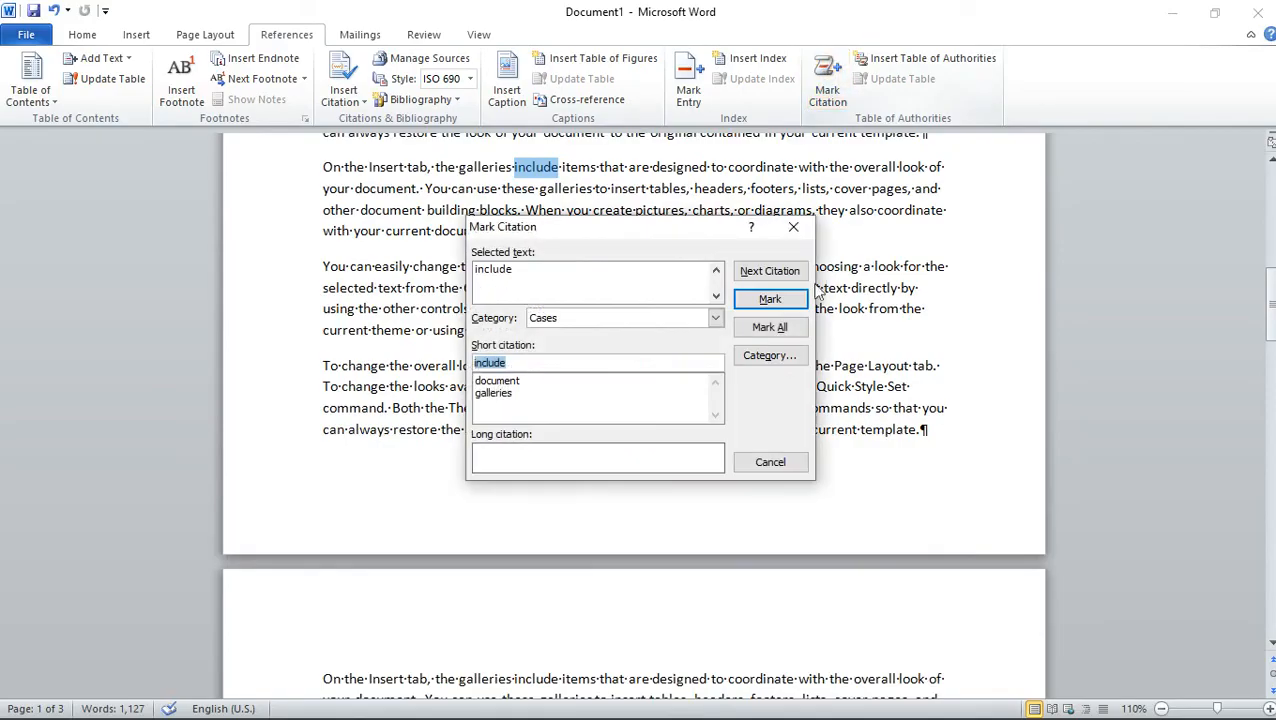
left_click(770, 298)
left_click(793, 226)
Mark the letters "ocumen" of "document" in the paragraph above the Figure 2 picture as a citation.
scroll(615, 383, "down", 10)
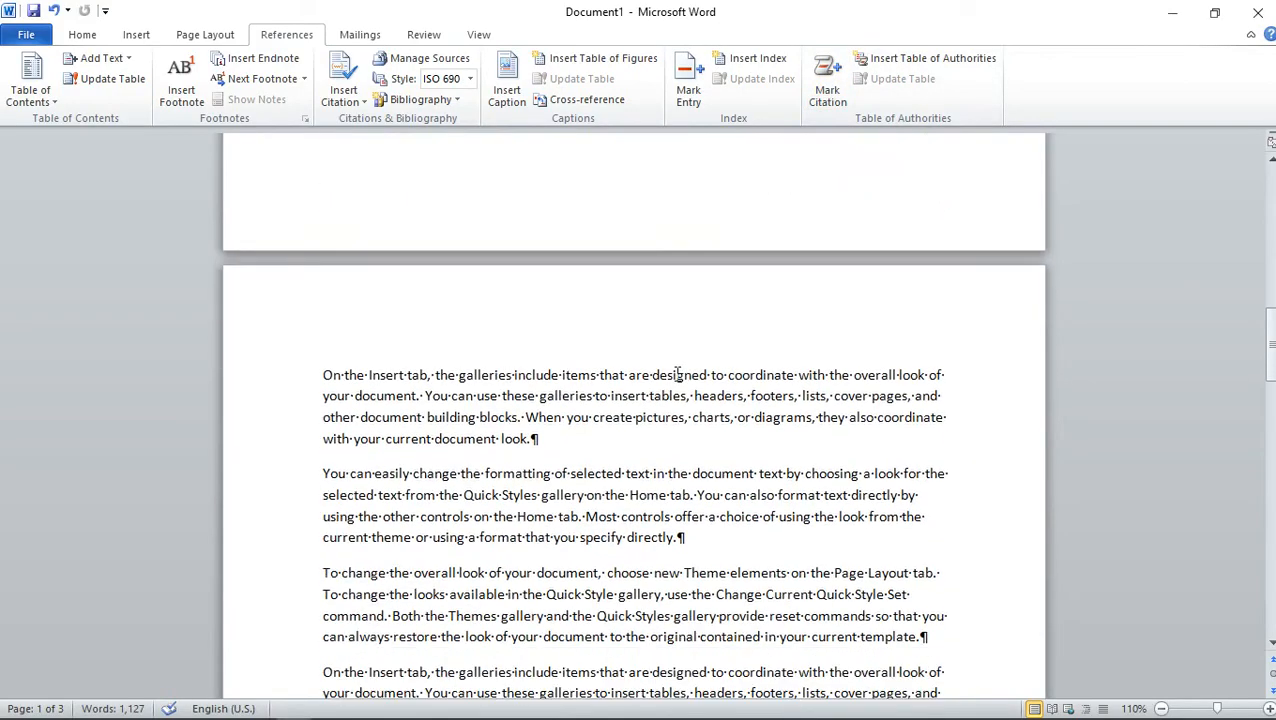
left_click_drag(357, 390, 411, 391)
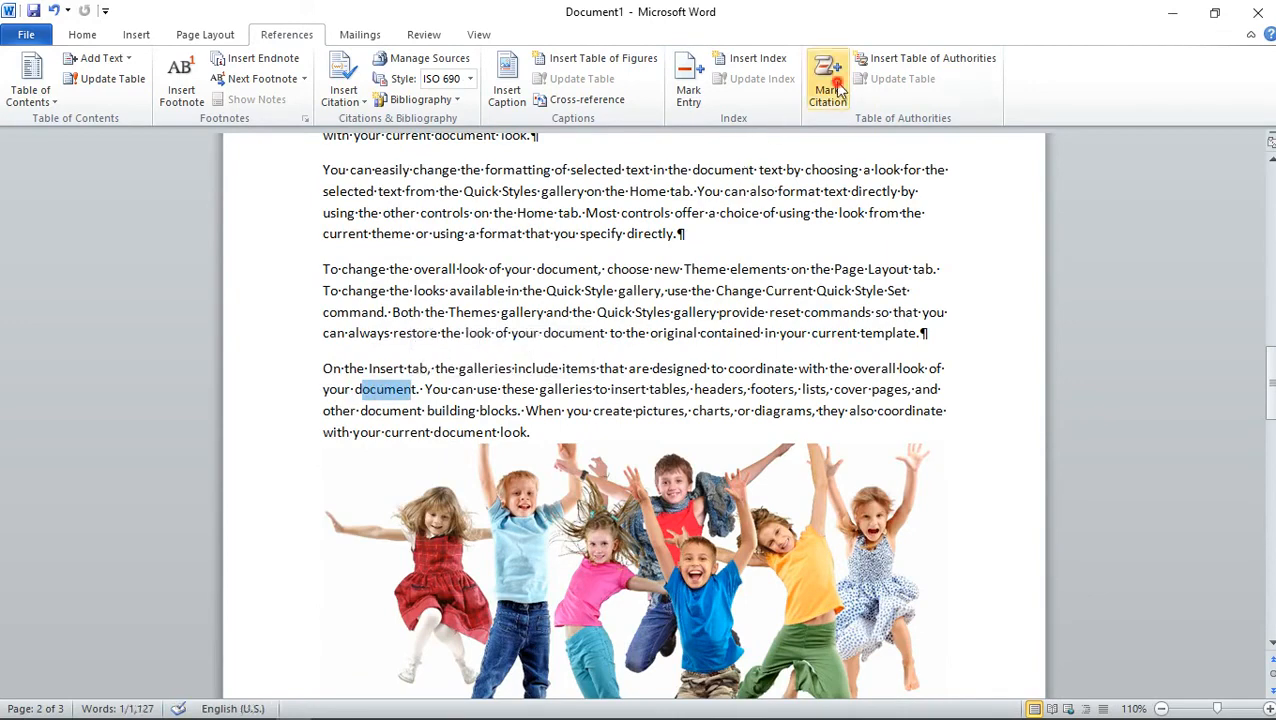
left_click(838, 88)
left_click(766, 293)
left_click(763, 461)
Mark the word "Theme" in the second paragraph below Figure 2 as a citation.
scroll(694, 364, "down", 2)
scroll(694, 364, "down", 3)
left_click_drag(683, 347, 727, 346)
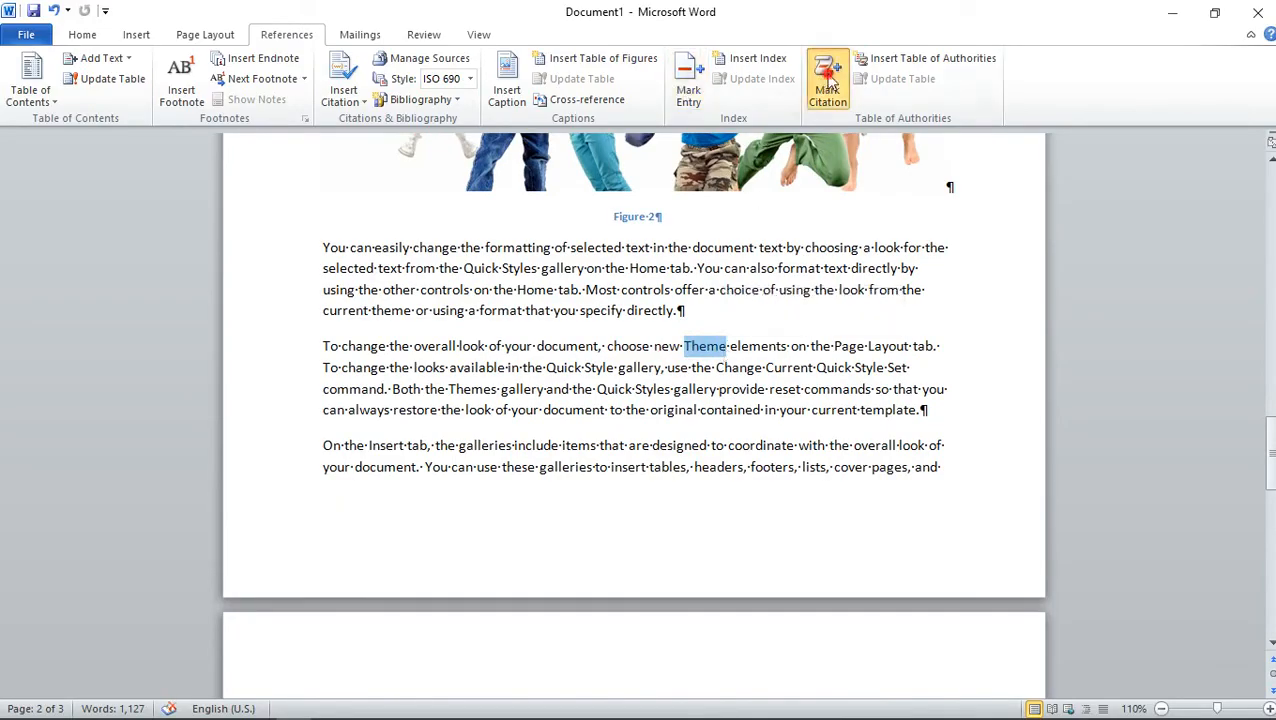
left_click(828, 82)
left_click(771, 298)
left_click(793, 227)
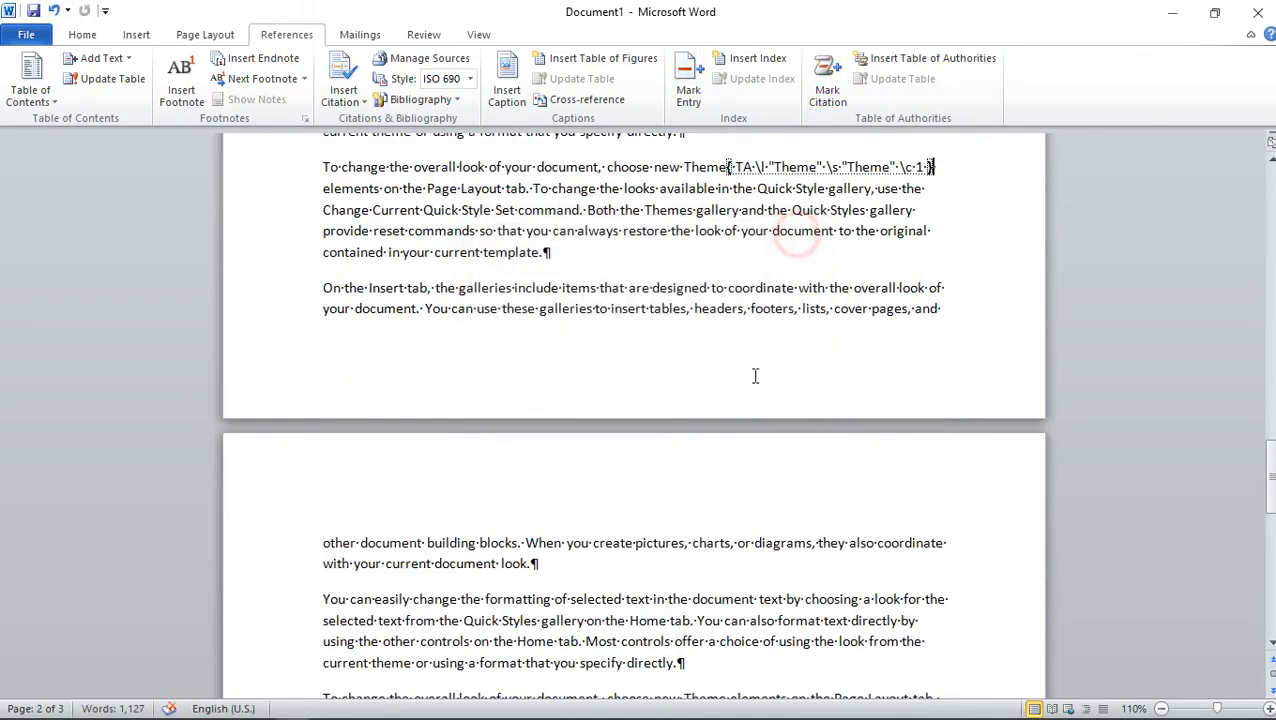
Add an empty paragraph after the Figure 1 cross-reference at the end of the document.
scroll(667, 433, "down", 2)
scroll(667, 433, "down", 4)
scroll(620, 400, "up", 5)
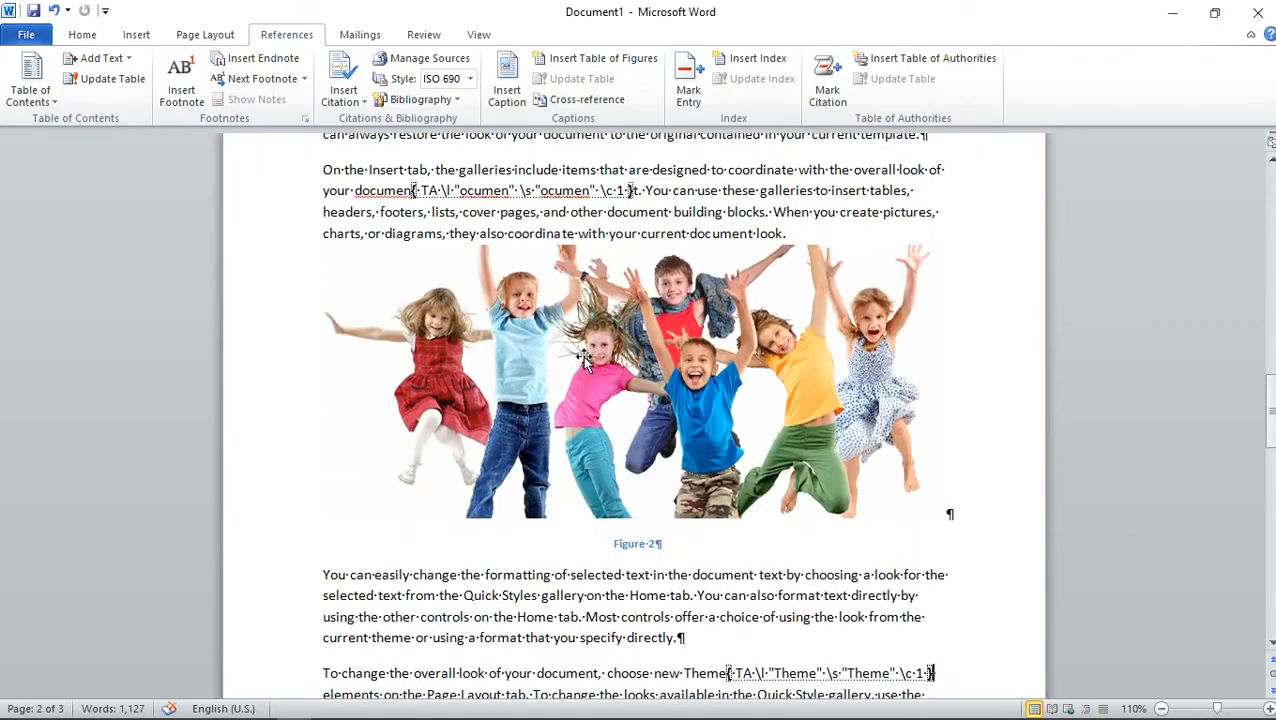
scroll(580, 360, "up", 6)
scroll(580, 360, "up", 15)
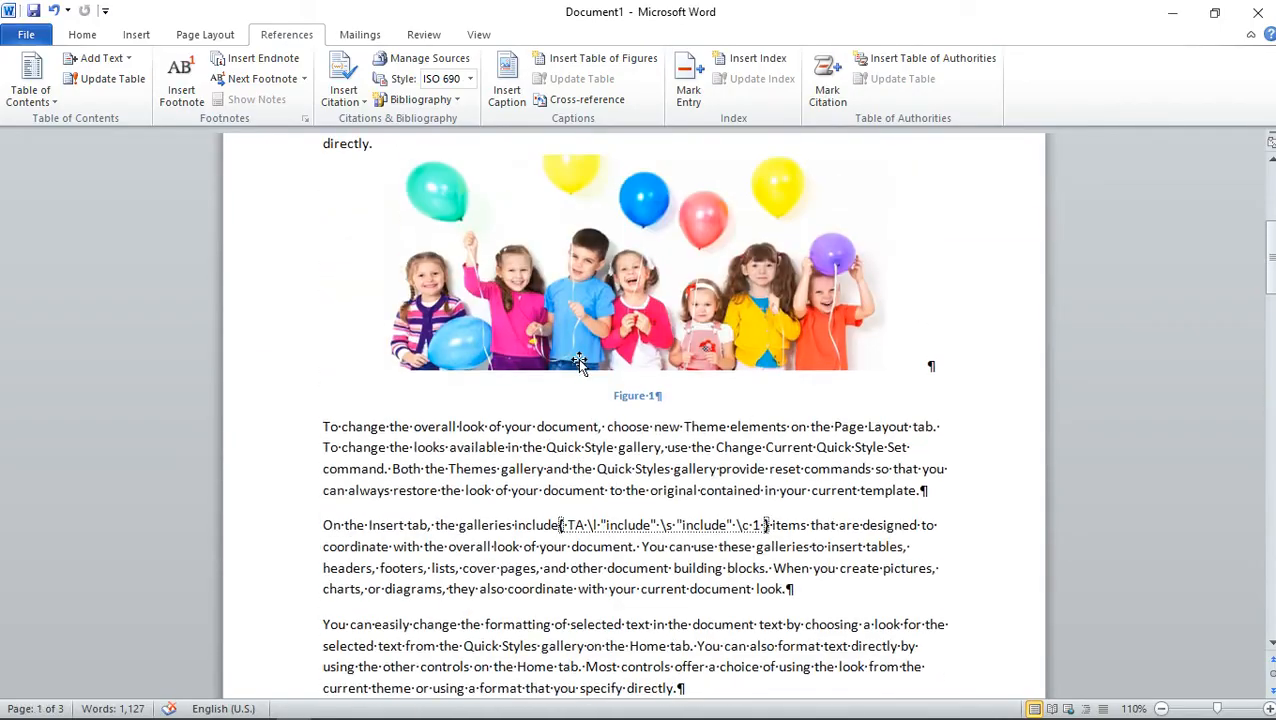
scroll(580, 360, "down", 10)
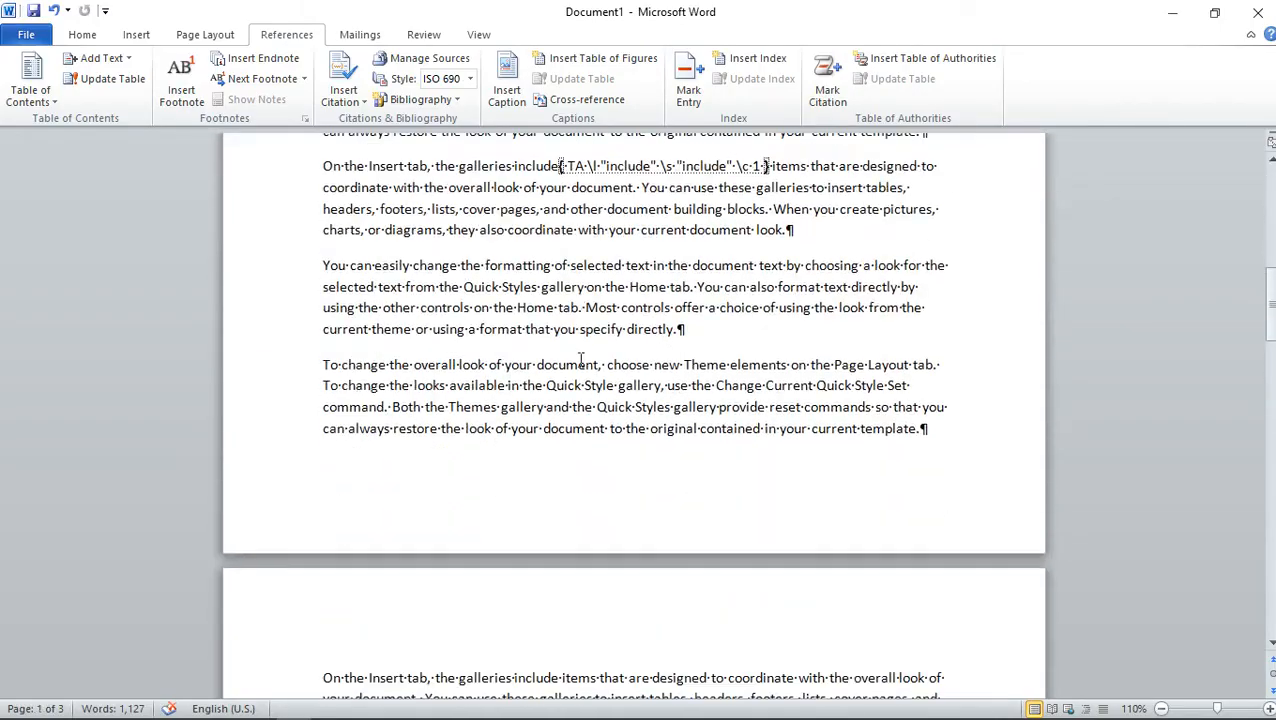
scroll(580, 362, "down", 10)
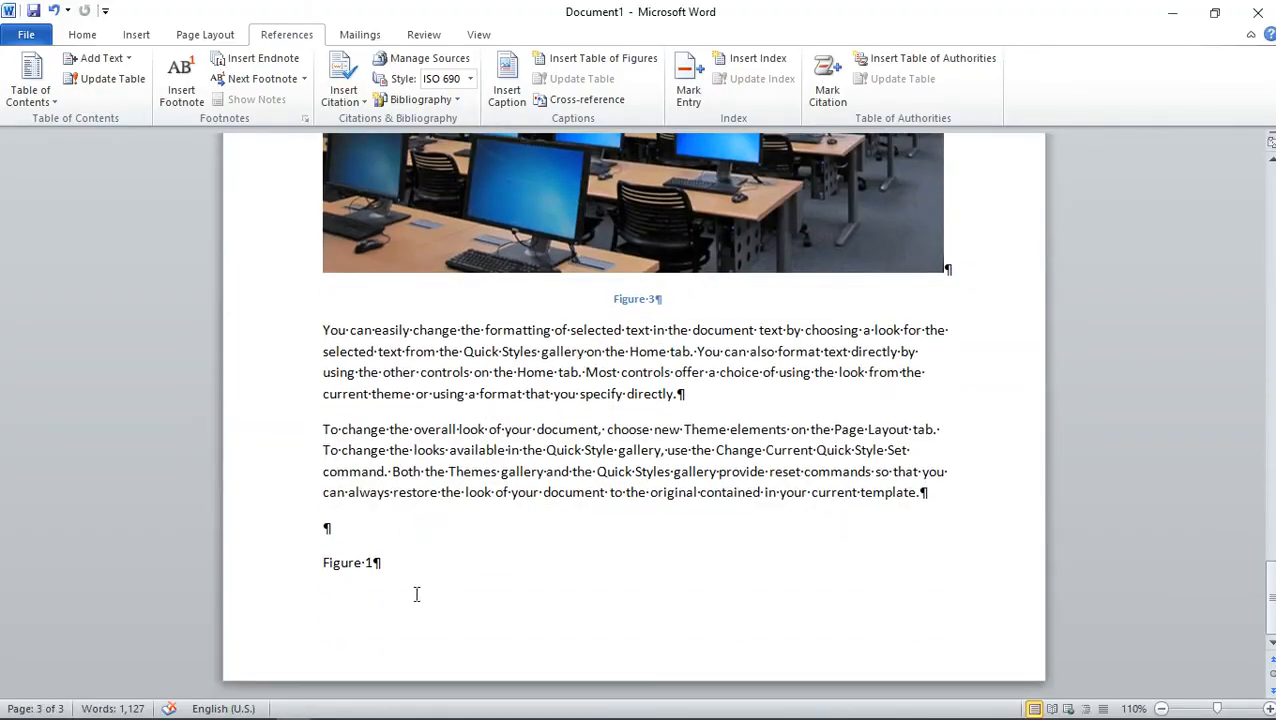
left_click(359, 612)
left_click(444, 571)
key("Return")
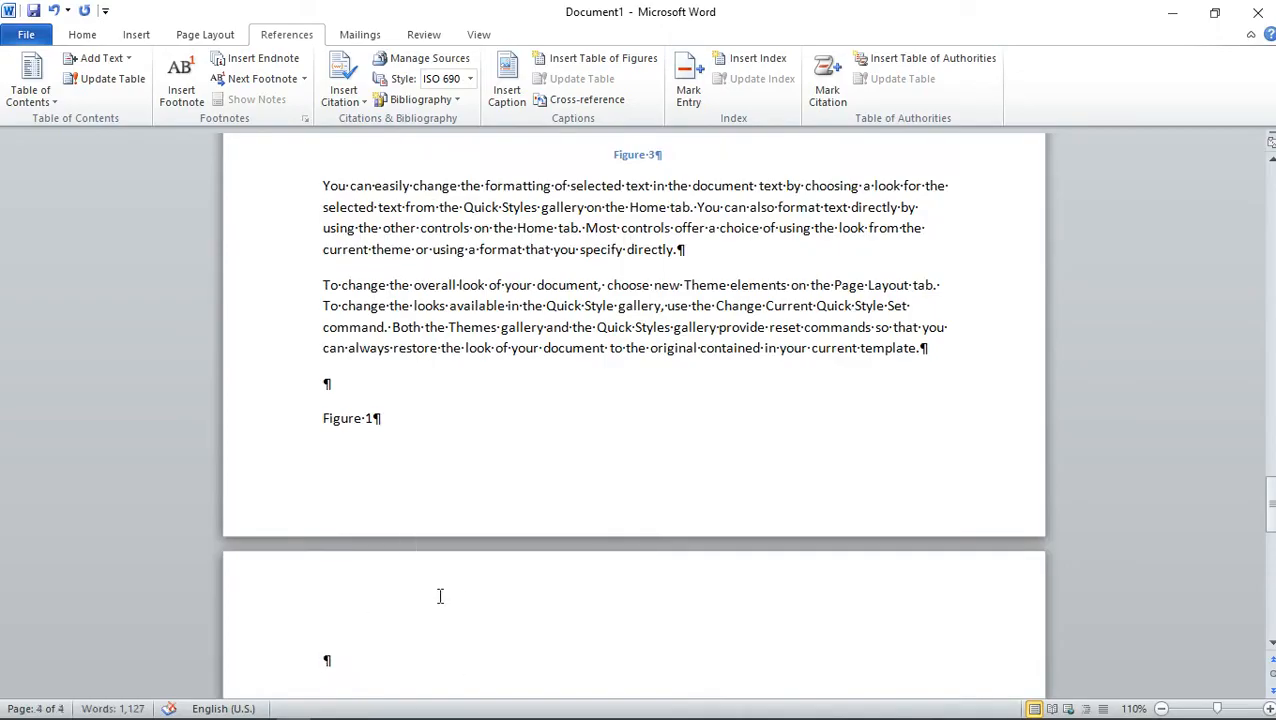
Place the cursor in the empty paragraph on the document's last page and hide the paragraph and formatting marks.
scroll(439, 596, "down", 2)
scroll(437, 598, "up", 3)
scroll(478, 434, "down", 2)
left_click(371, 569)
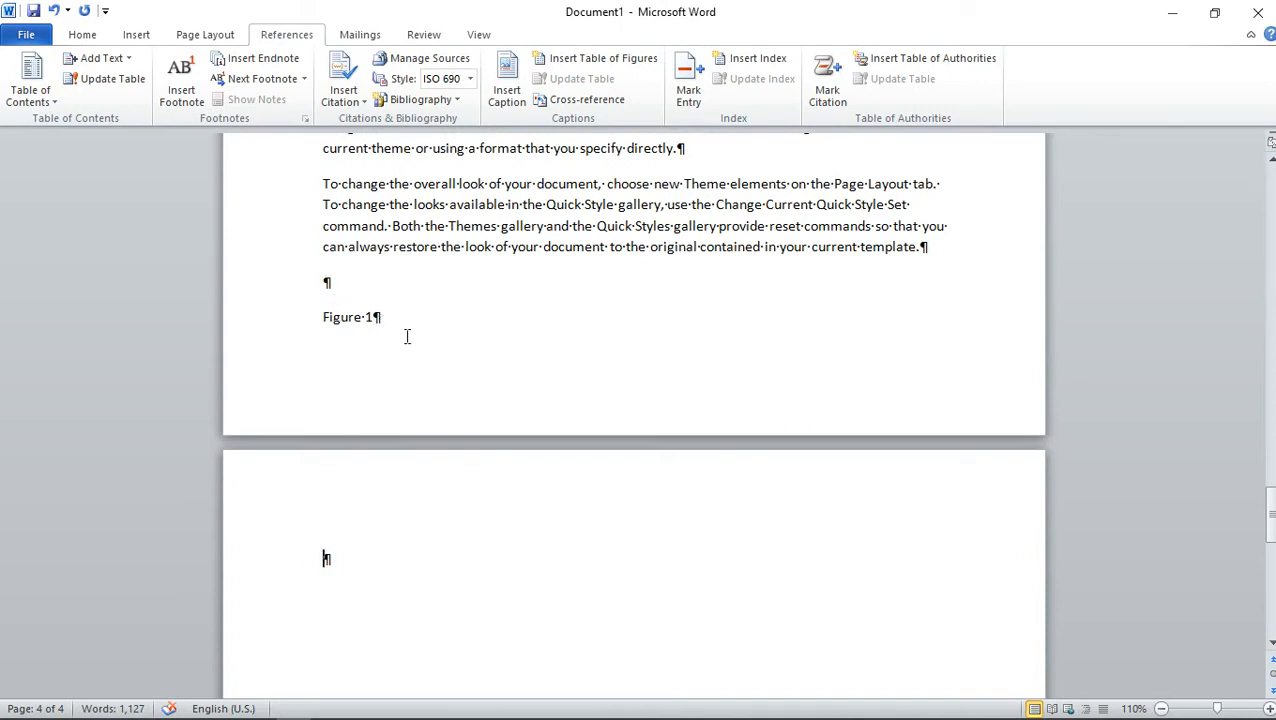
left_click(85, 35)
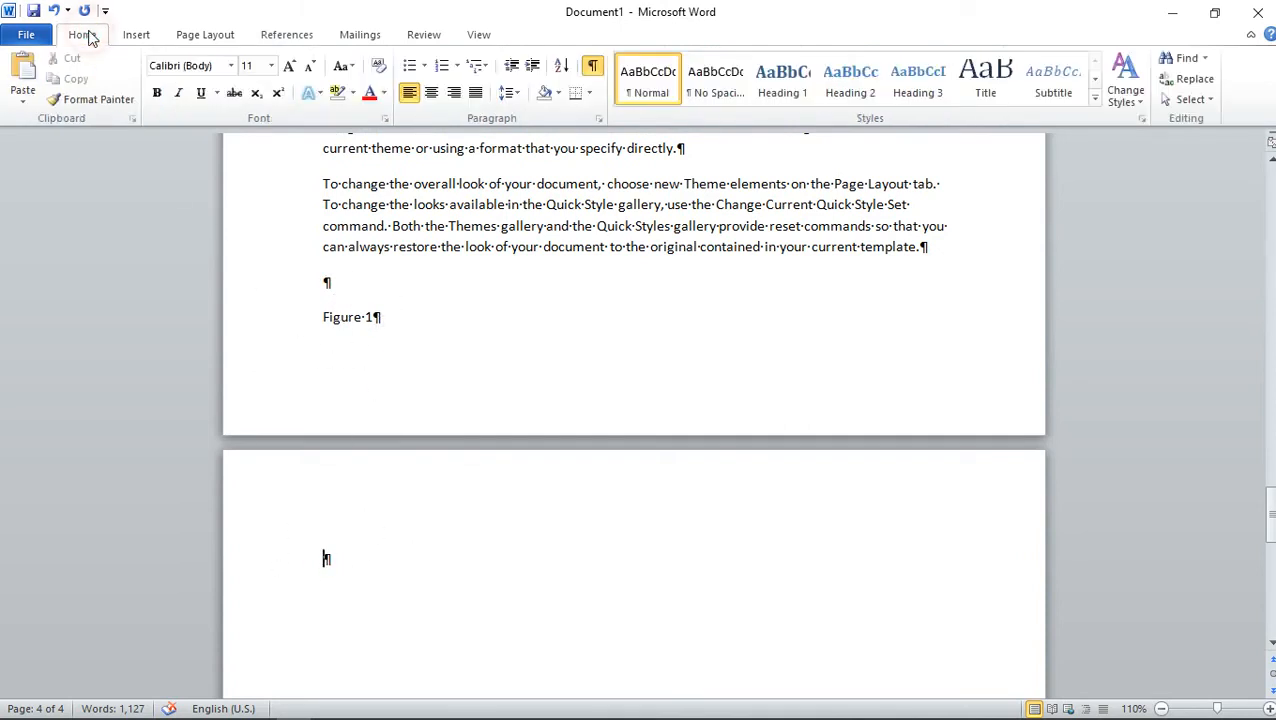
left_click(595, 70)
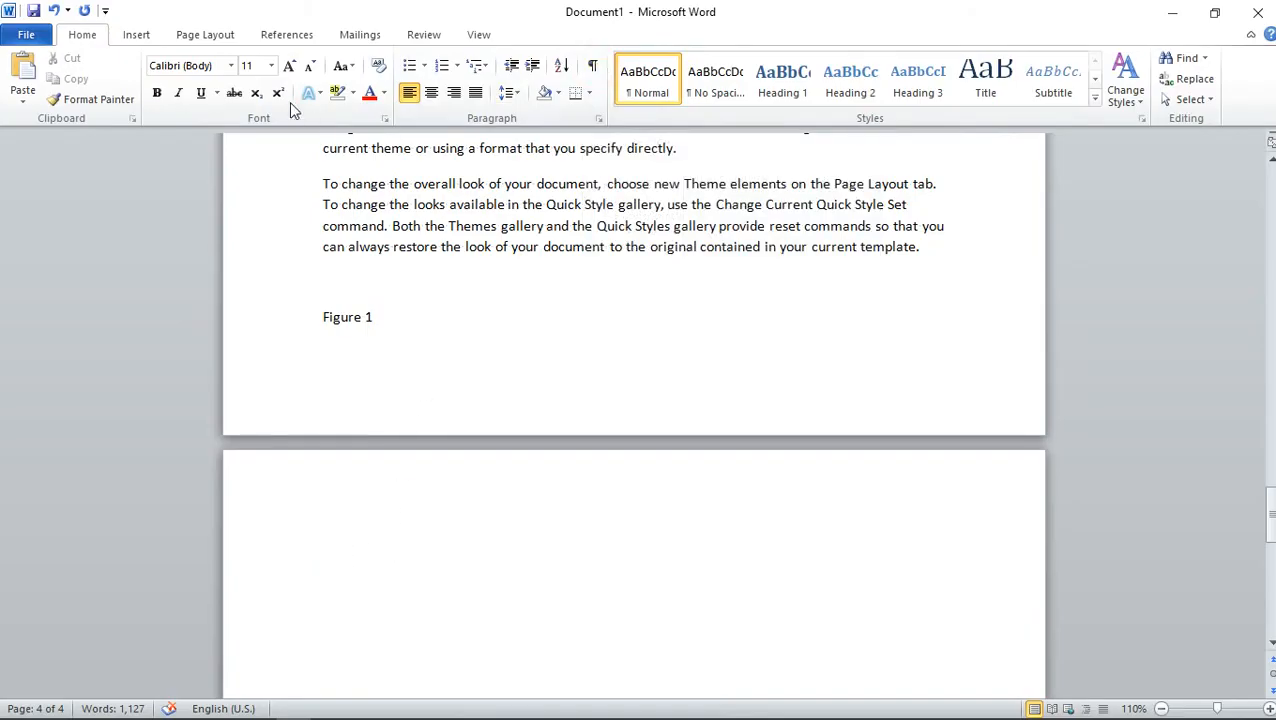
Insert a table of authorities in Classic format, covering all citation categories, on the empty last page.
left_click(288, 36)
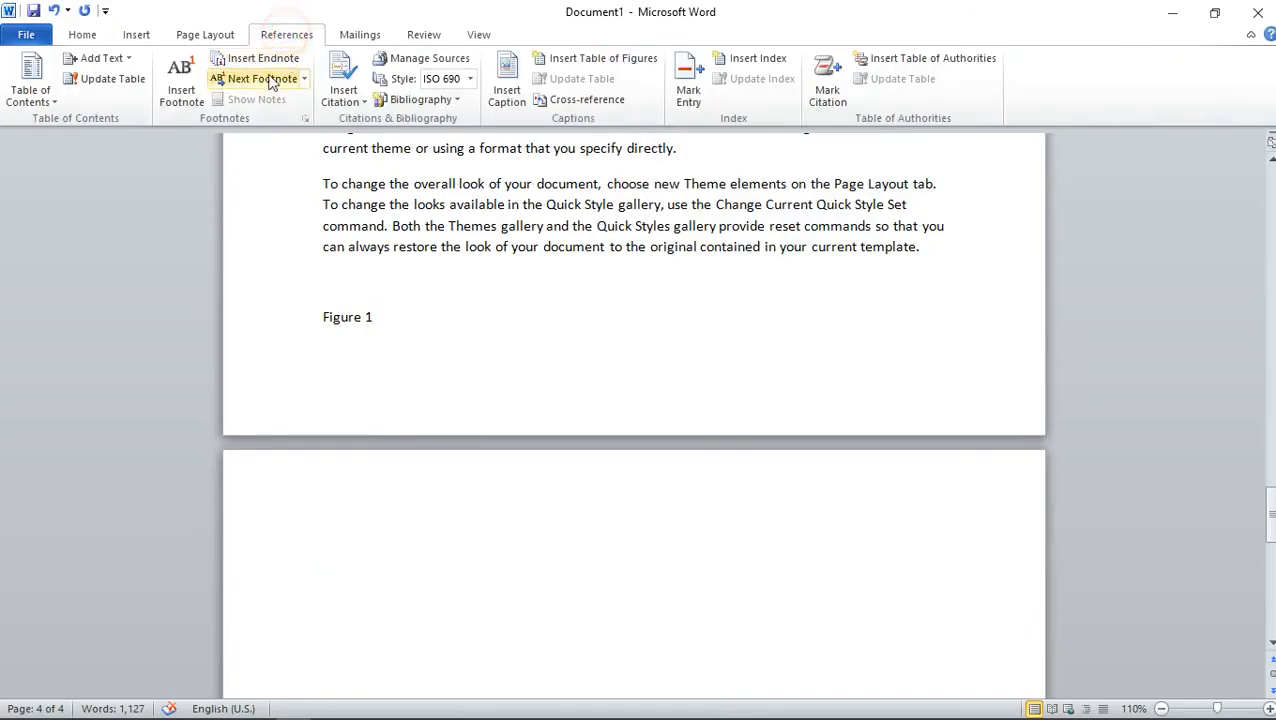
left_click(951, 69)
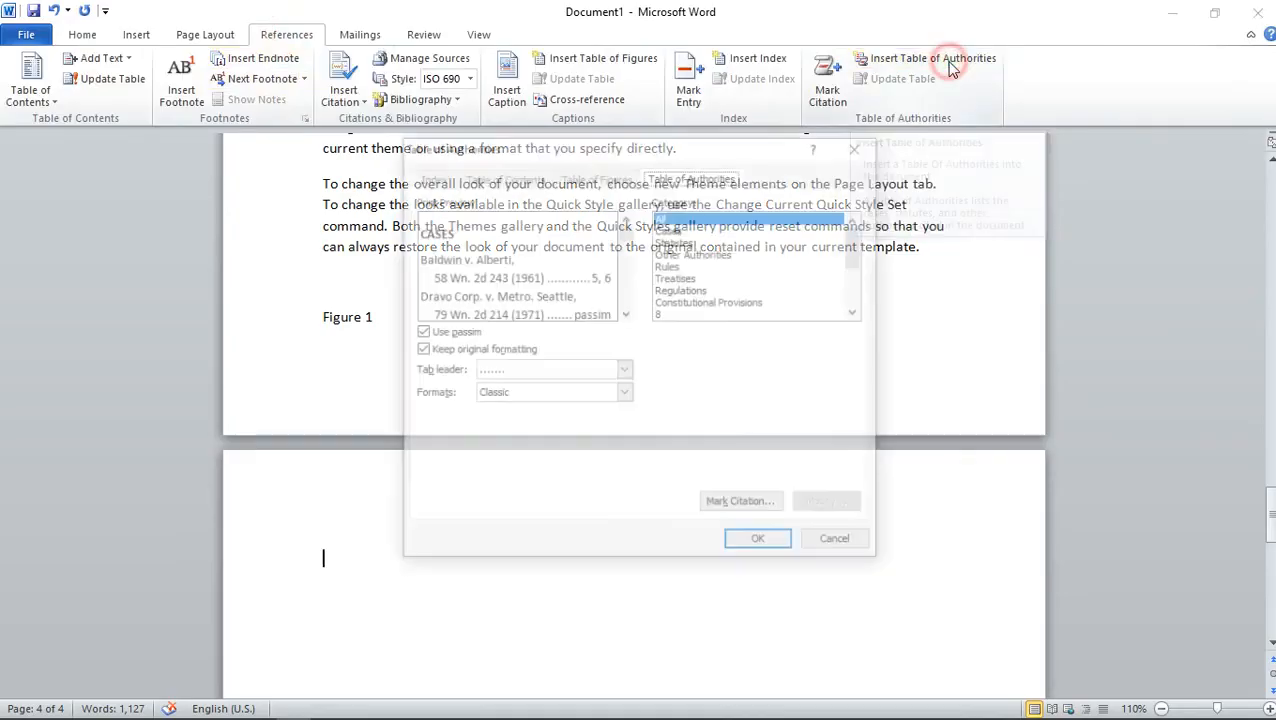
left_click(761, 545)
scroll(740, 548, "down", 3)
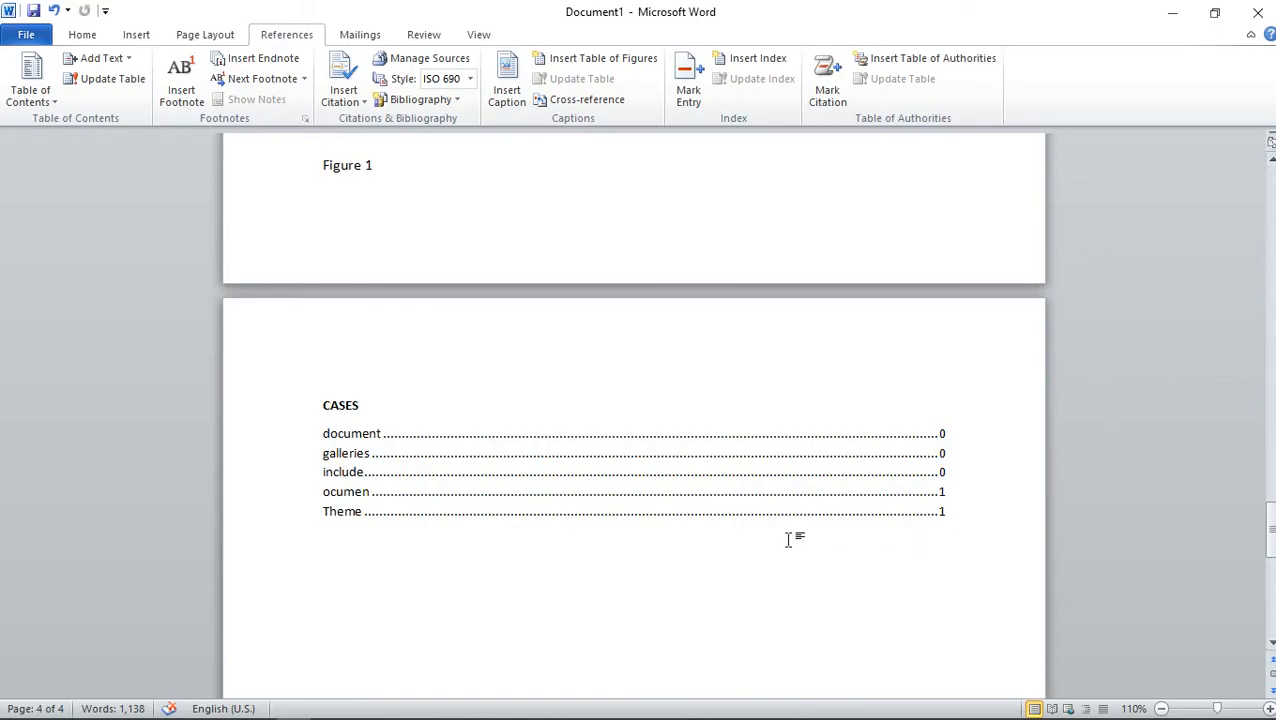
scroll(624, 535, "up", 10)
scroll(622, 535, "up", 15)
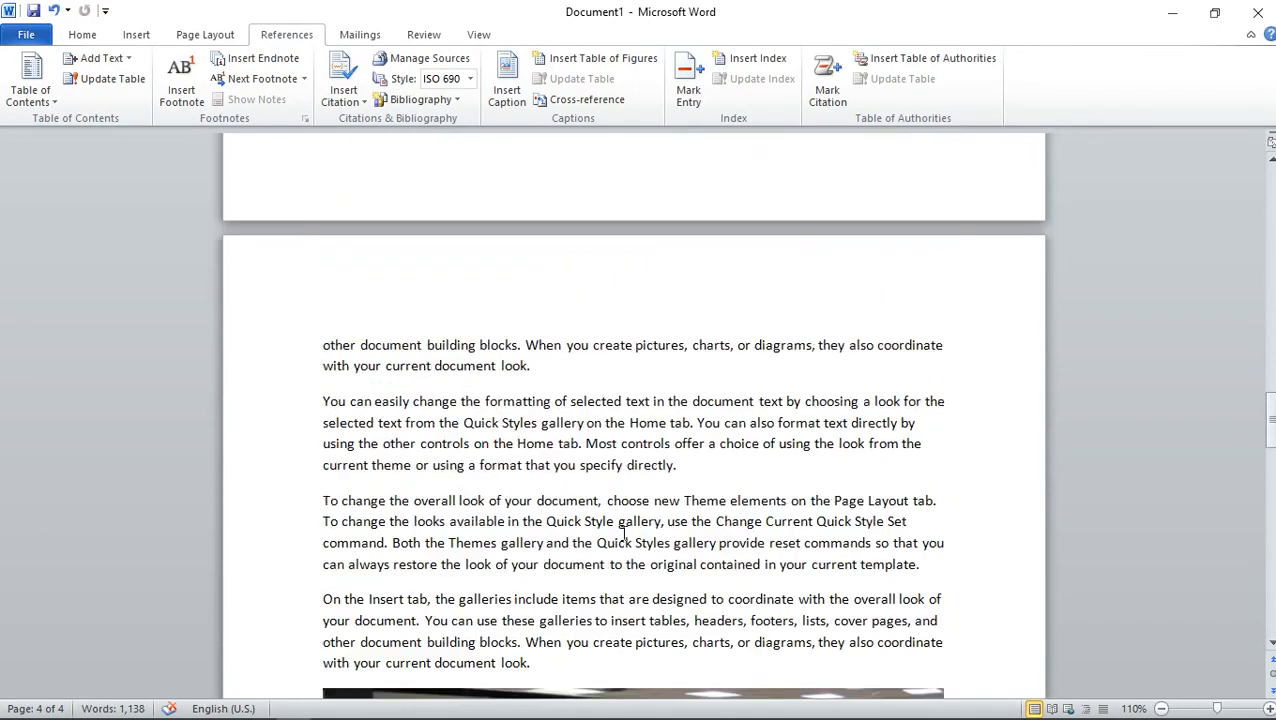
scroll(624, 535, "up", 10)
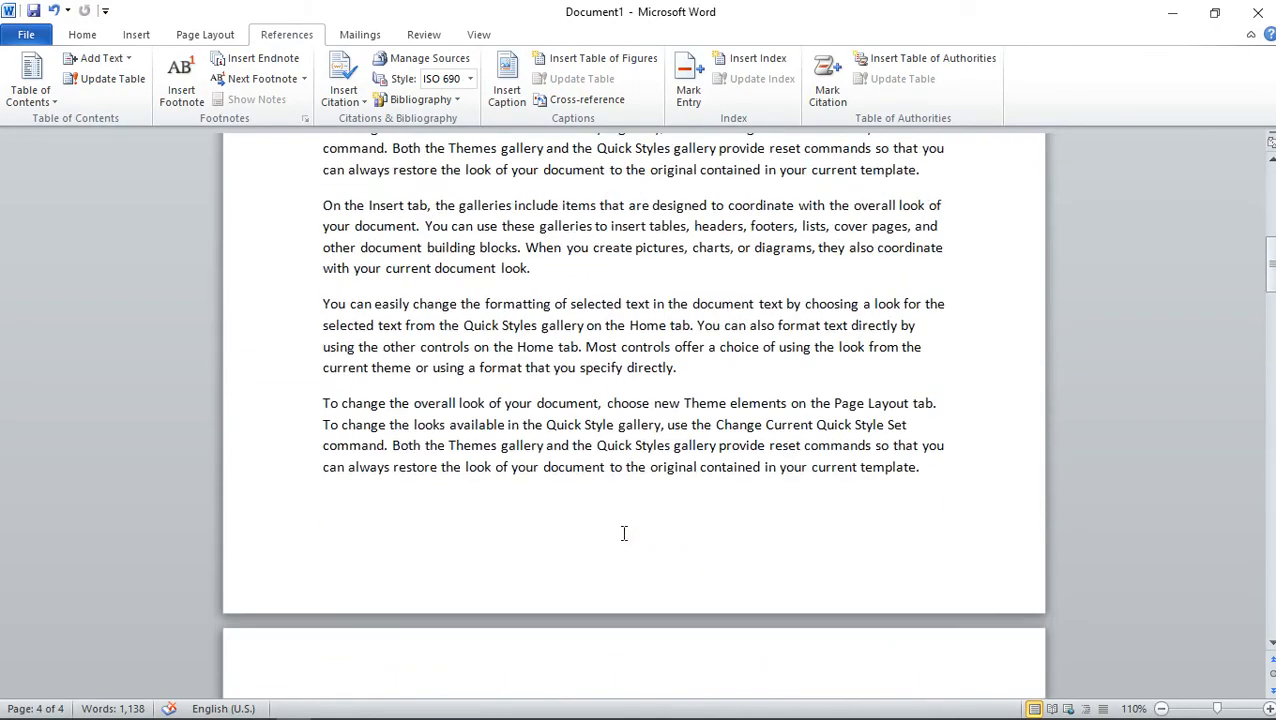